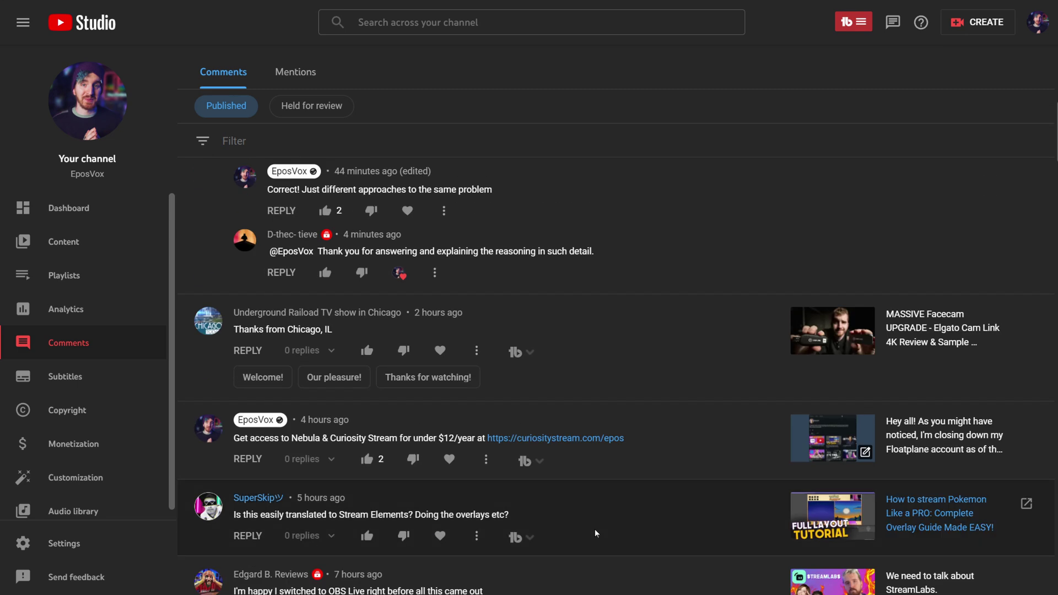
{"action": "scroll", "coordinate": [594, 529], "scroll_direction": "up", "scroll_amount": 5}
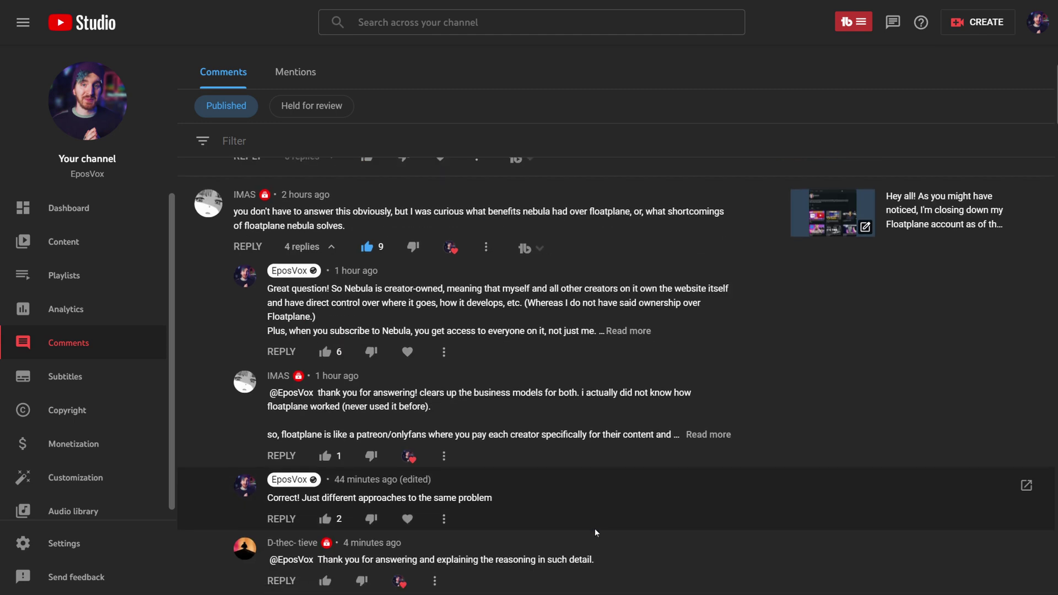
Find and read the viewer comment asking whether the Pokemon overlays translate easily to Stream Elements.
{"action": "scroll", "coordinate": [593, 527], "scroll_direction": "down", "scroll_amount": 4}
{"action": "scroll", "coordinate": [594, 528], "scroll_direction": "down", "scroll_amount": 4}
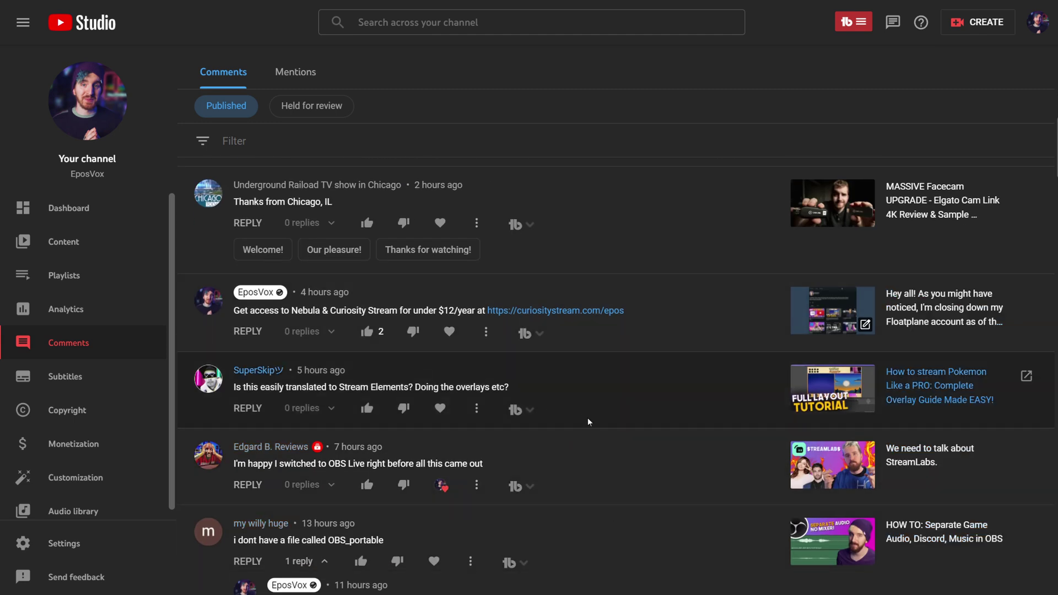
{"action": "left_click_drag", "start_coordinate": [508, 387], "coordinate": [233, 369]}
{"action": "left_click", "coordinate": [331, 387]}
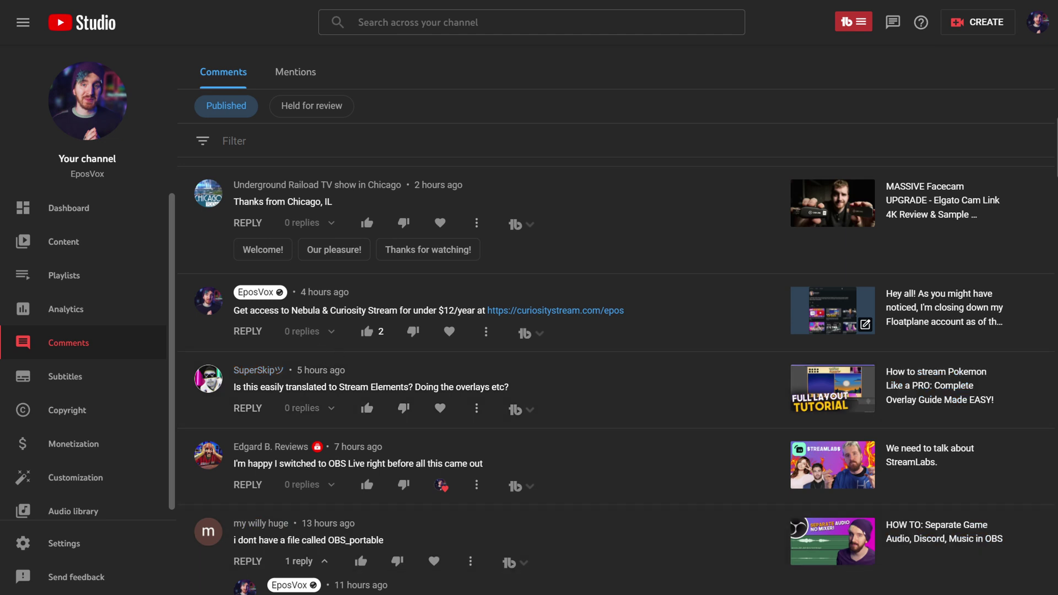
{"action": "left_click", "coordinate": [1019, 594]}
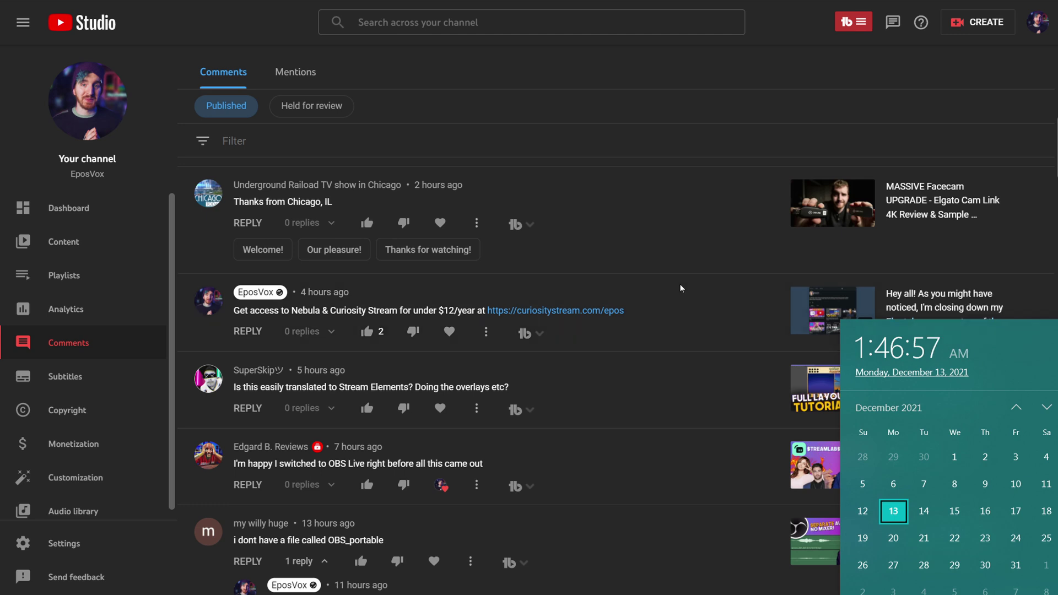
{"action": "left_click", "coordinate": [745, 98]}
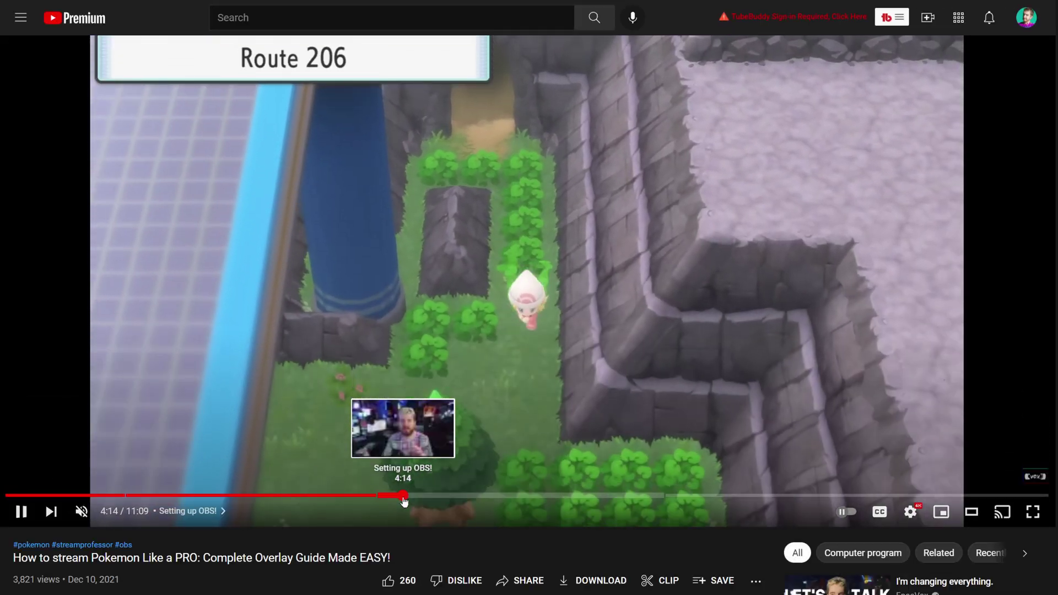
Skim the Pokemon overlay guide video from building the layout to the OBS setup chapter and pause it at 5:16.
{"action": "left_click", "coordinate": [322, 491]}
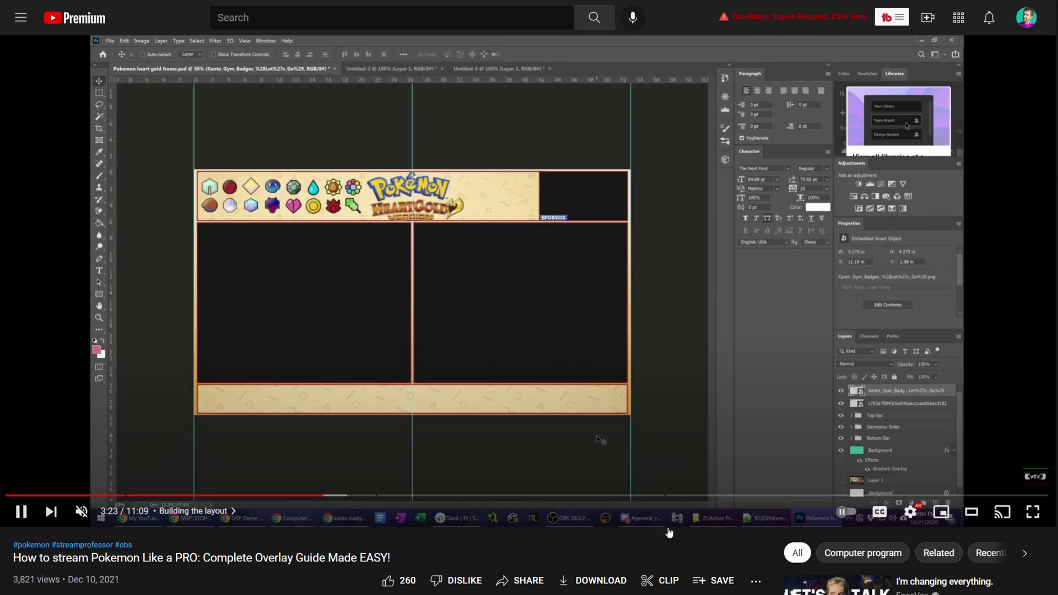
{"action": "left_click_drag", "start_coordinate": [694, 495], "coordinate": [570, 496]}
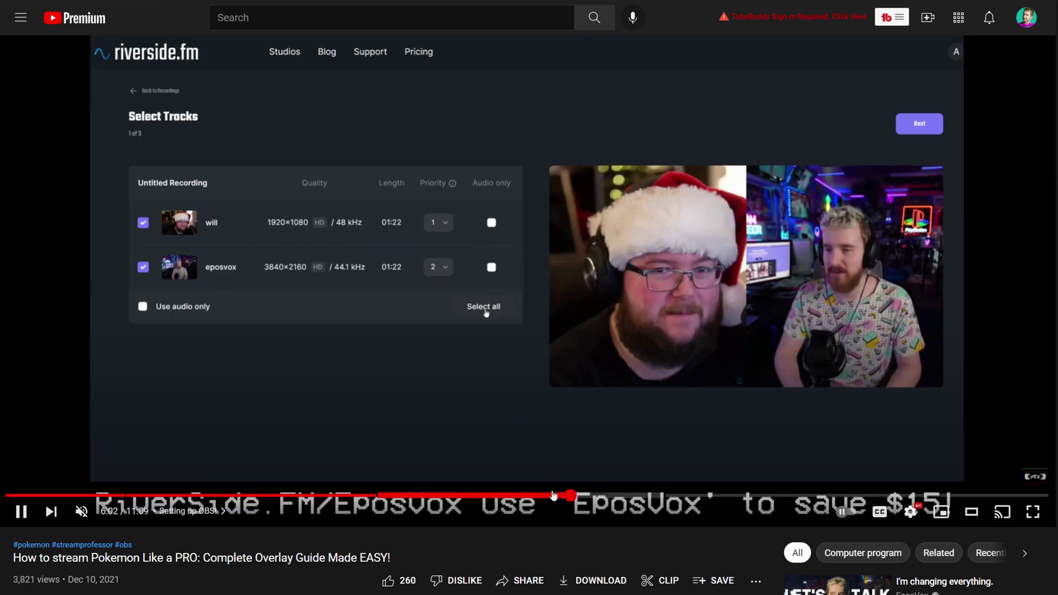
{"action": "left_click", "coordinate": [510, 494]}
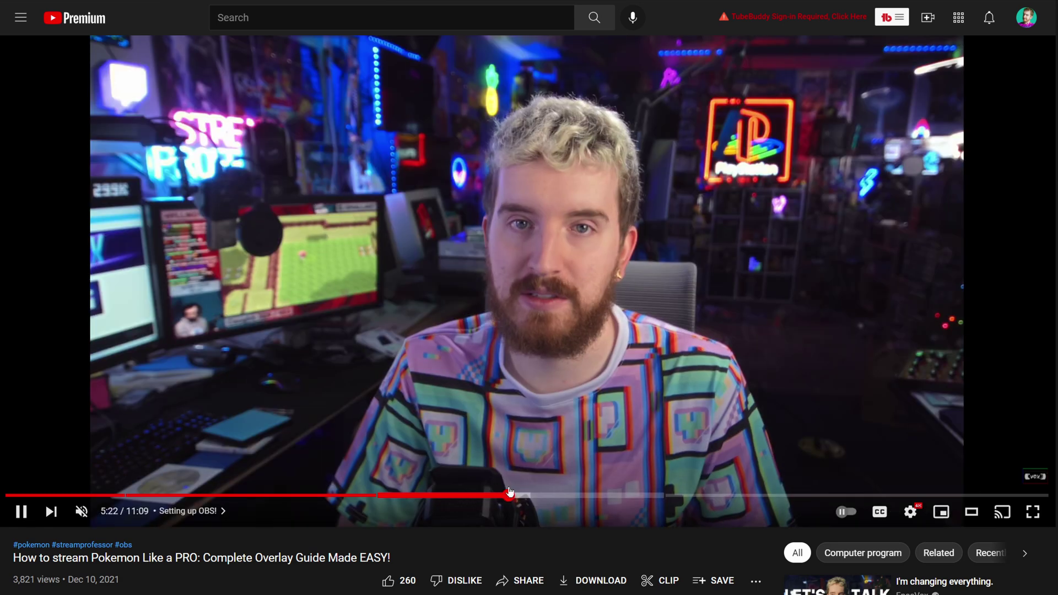
{"action": "left_click", "coordinate": [478, 494]}
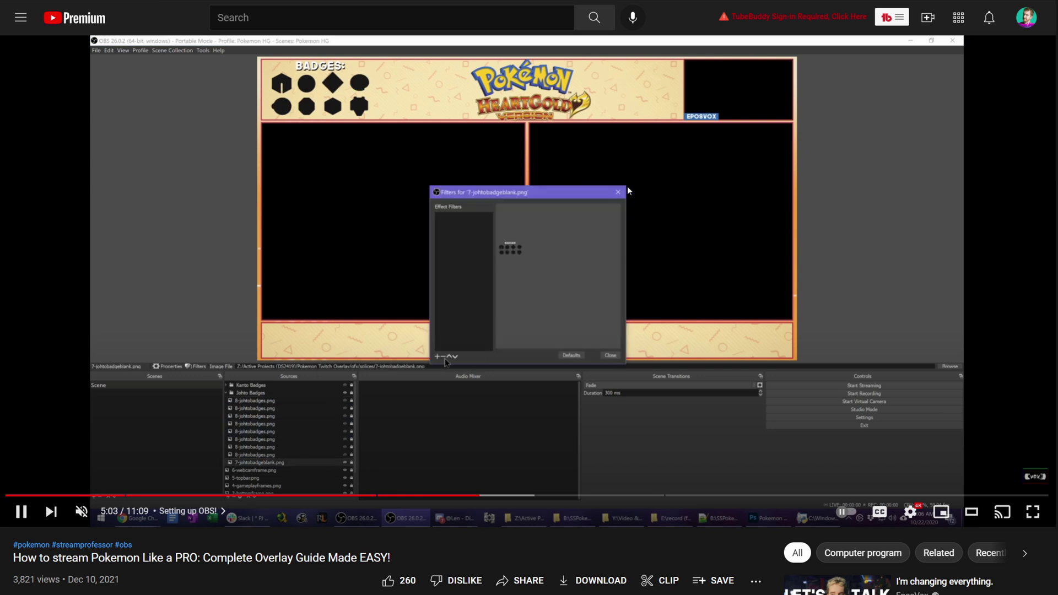
{"action": "key", "text": "space"}
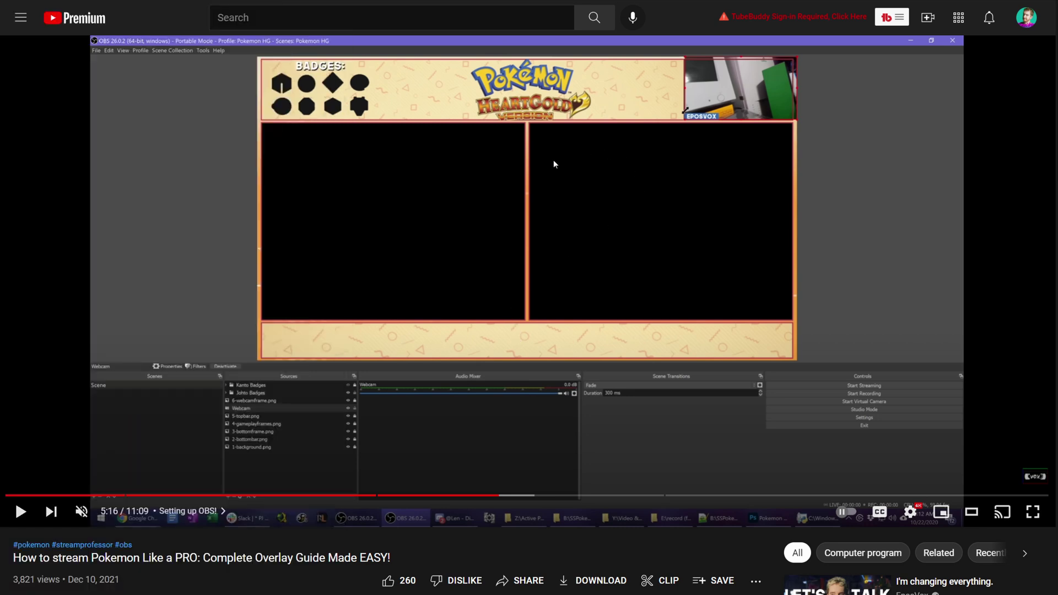
Open the StreamElements site in a new browser tab.
{"action": "key", "text": "ctrl+t"}
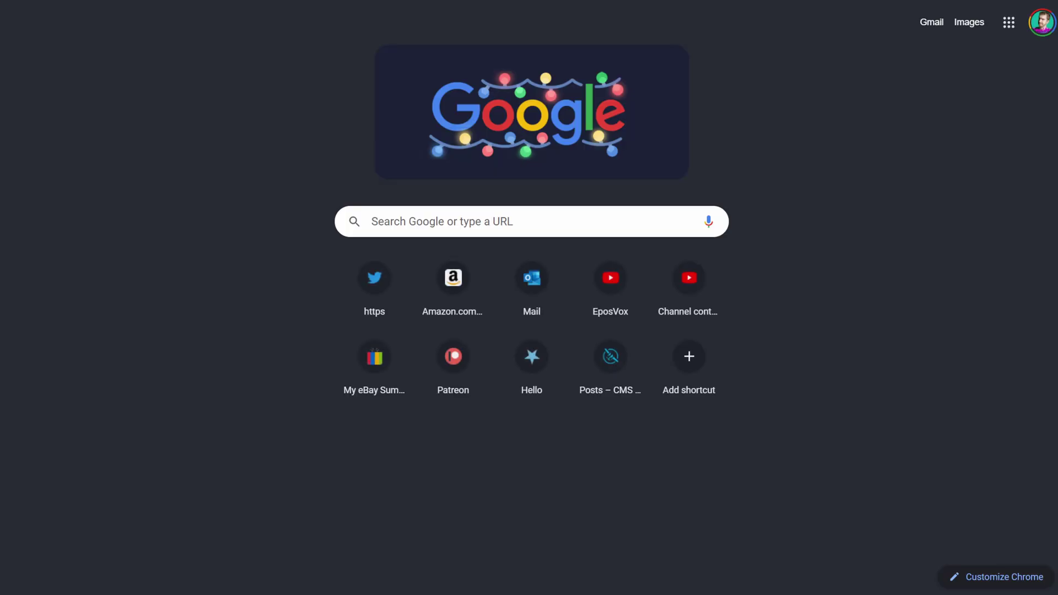
{"action": "type", "text": "a"}
{"action": "key", "text": "BackSpace"}
{"action": "type", "text": "streamele"}
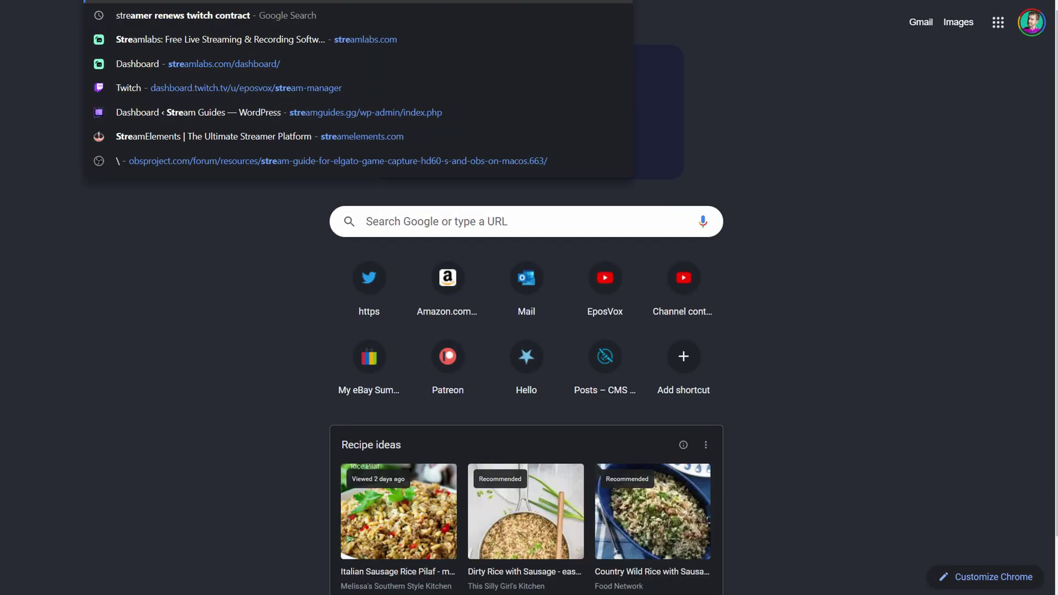
{"action": "key", "text": "Return"}
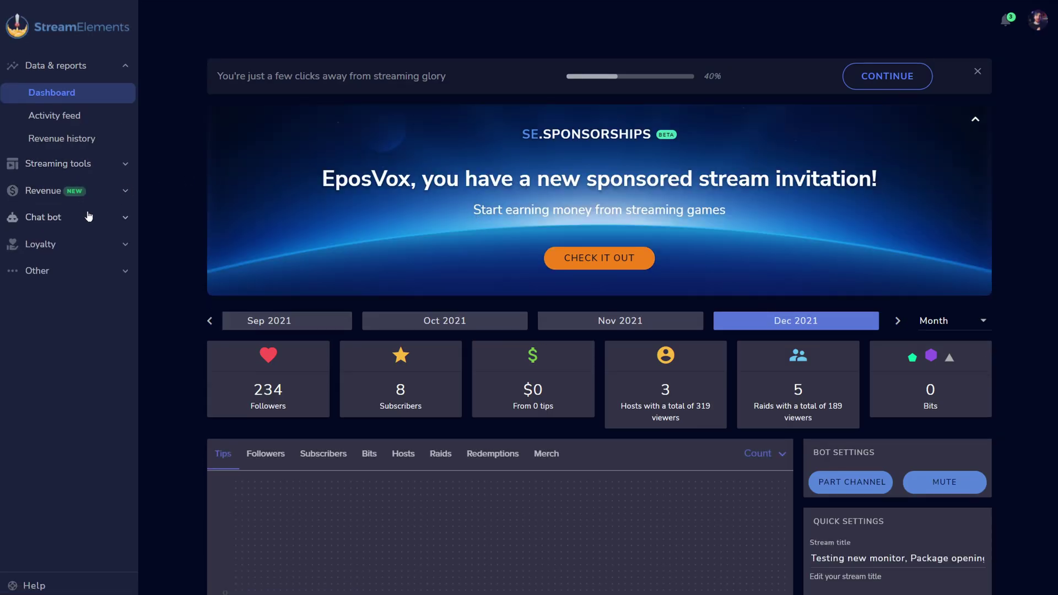
Create a new blank overlay in StreamElements with a 1080p resolution.
{"action": "left_click", "coordinate": [97, 165]}
{"action": "left_click", "coordinate": [86, 215]}
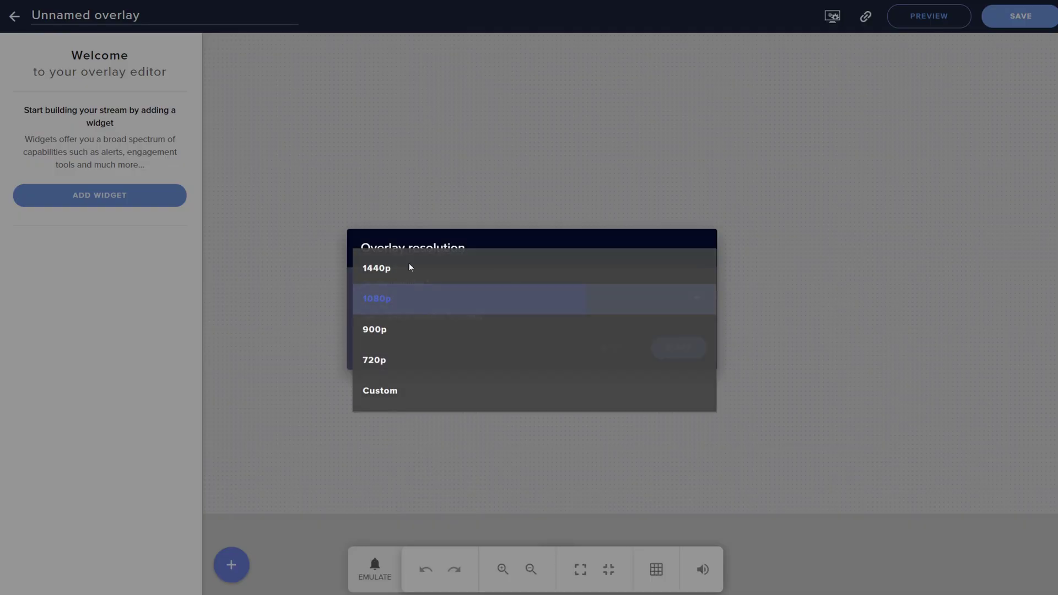
{"action": "left_click", "coordinate": [670, 352]}
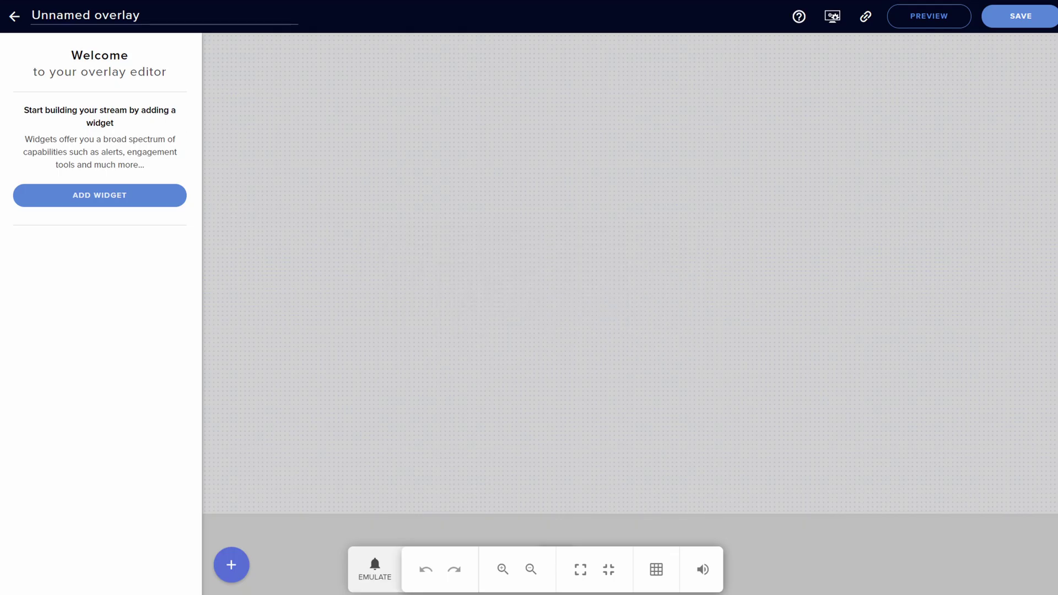
Name the overlay "Pokemon Heart Gold - Gameplay Duo".
{"action": "key", "text": "ctrl+a"}
{"action": "type", "text": "Poke"}
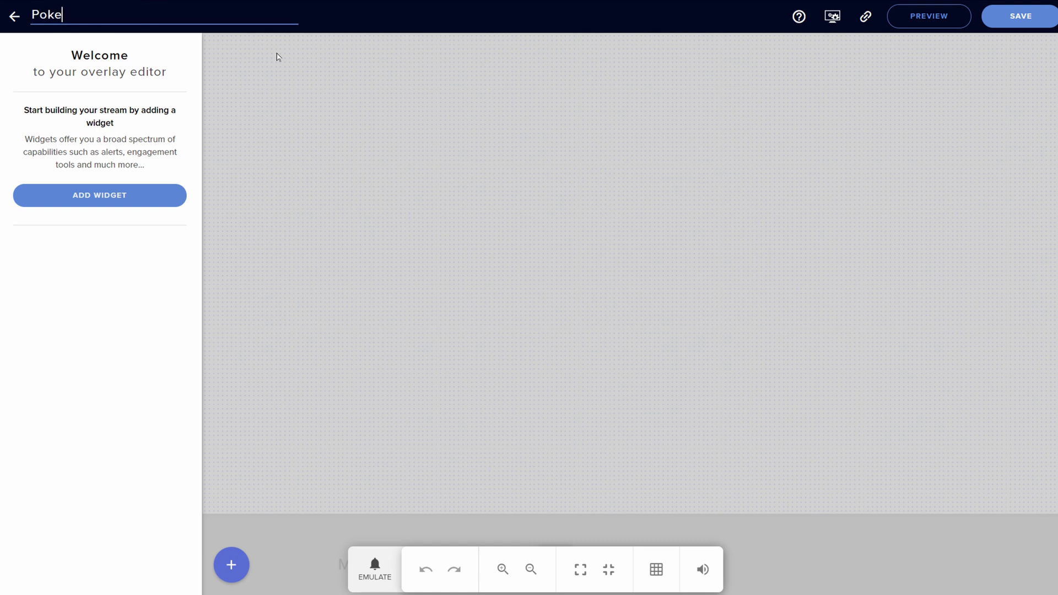
{"action": "type", "text": "mon Heart Gold"}
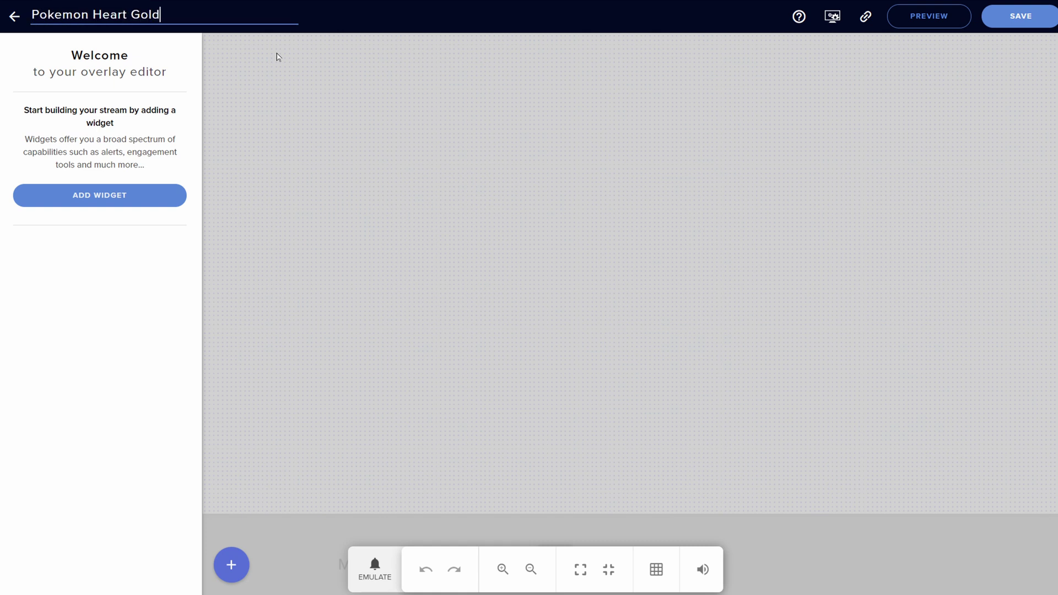
{"action": "type", "text": " - Gameplay Duo"}
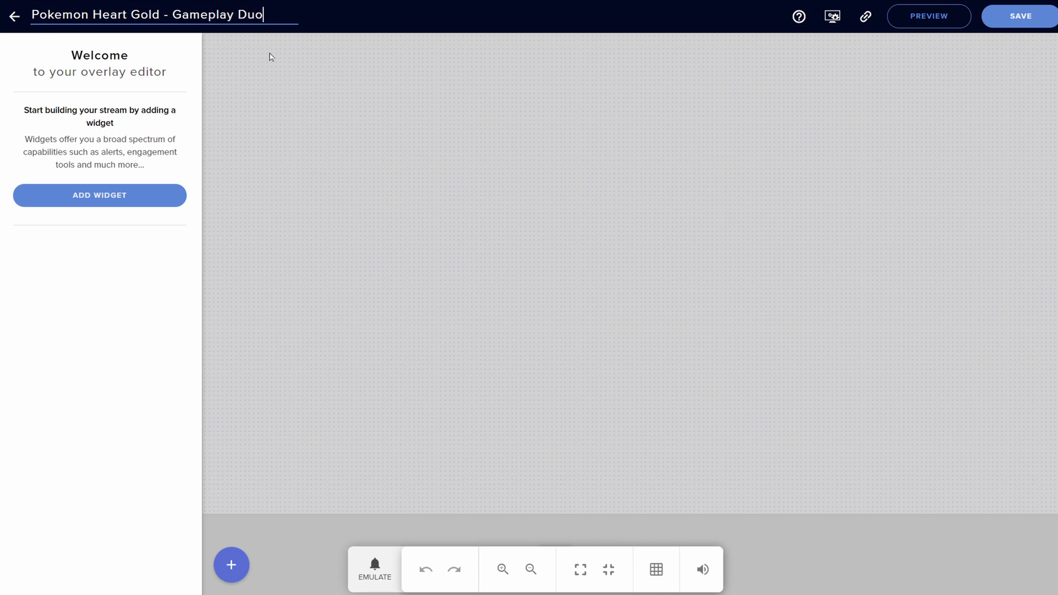
{"action": "left_click", "coordinate": [269, 57]}
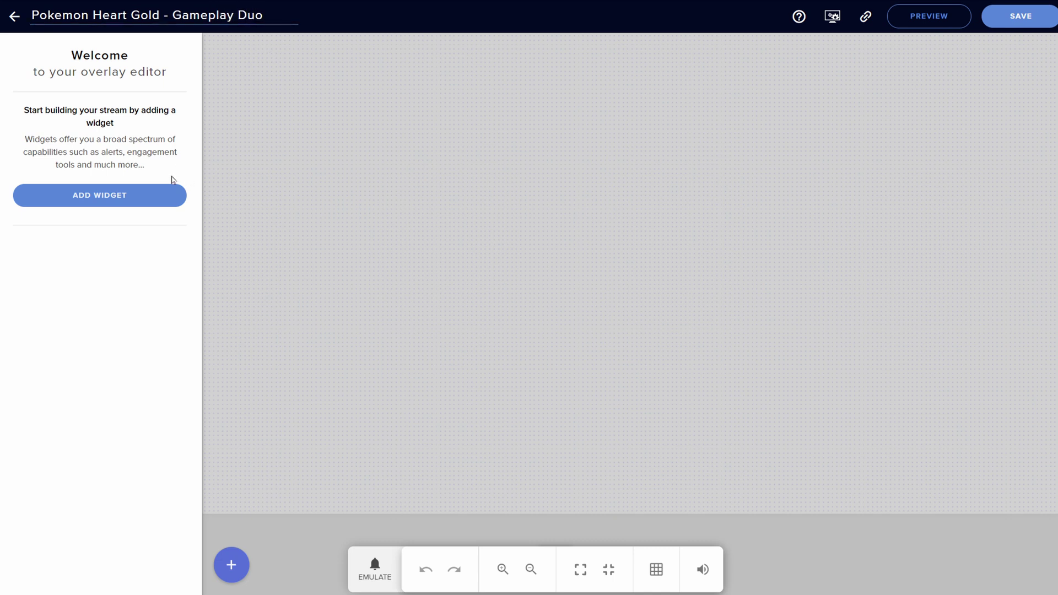
Add a static image widget to the overlay.
{"action": "left_click", "coordinate": [145, 198]}
{"action": "mouse_move", "coordinate": [348, 421]}
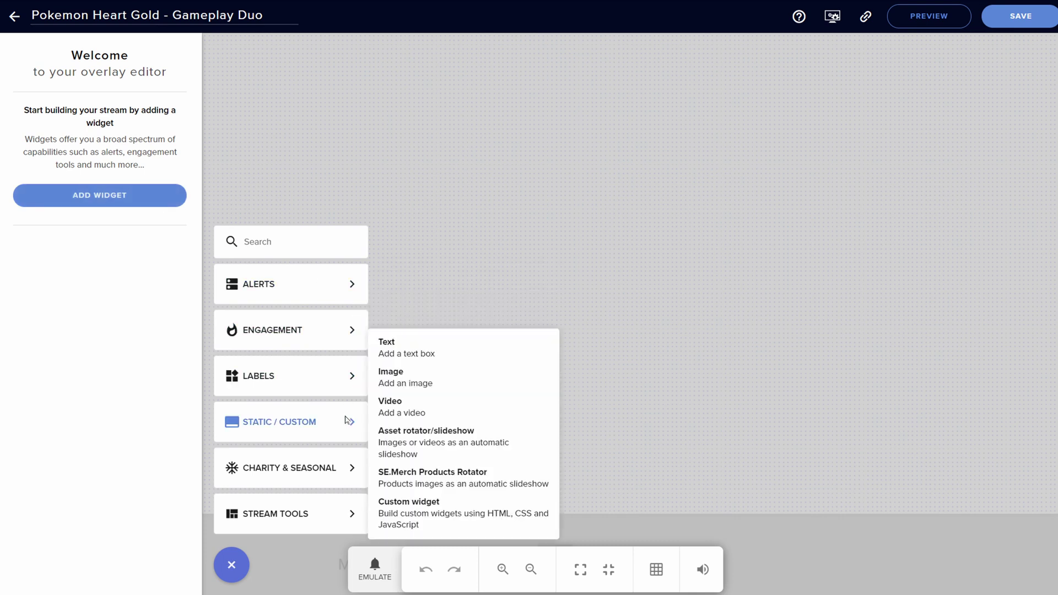
{"action": "left_click", "coordinate": [437, 385]}
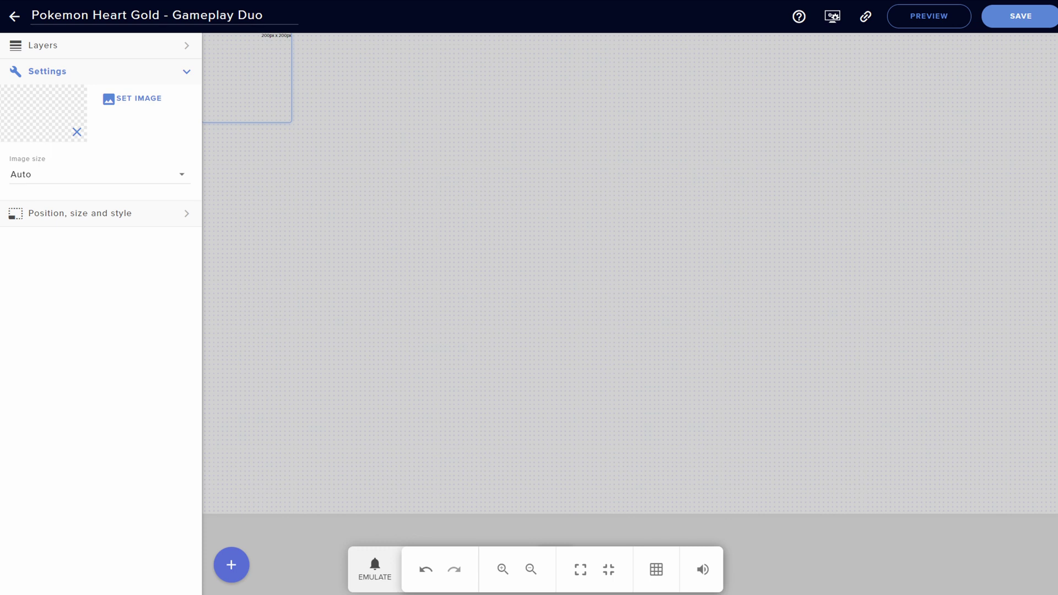
Switch to File Explorer and examine the overlay PNG pieces in the splices folder.
{"action": "key", "text": "super+e"}
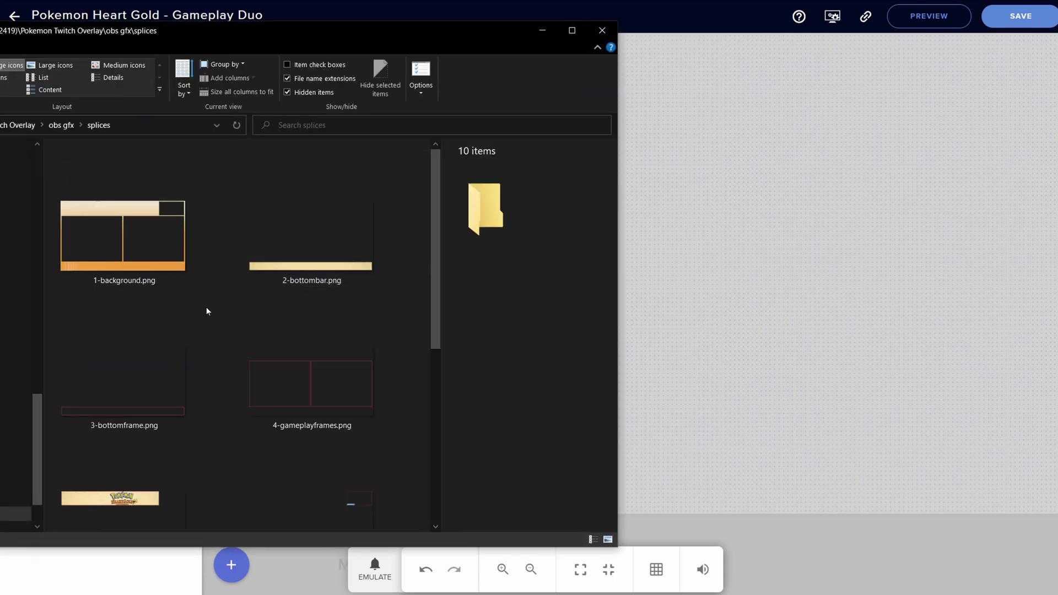
{"action": "scroll", "coordinate": [222, 327], "scroll_direction": "down", "scroll_amount": 5}
{"action": "scroll", "coordinate": [213, 318], "scroll_direction": "up", "scroll_amount": 6}
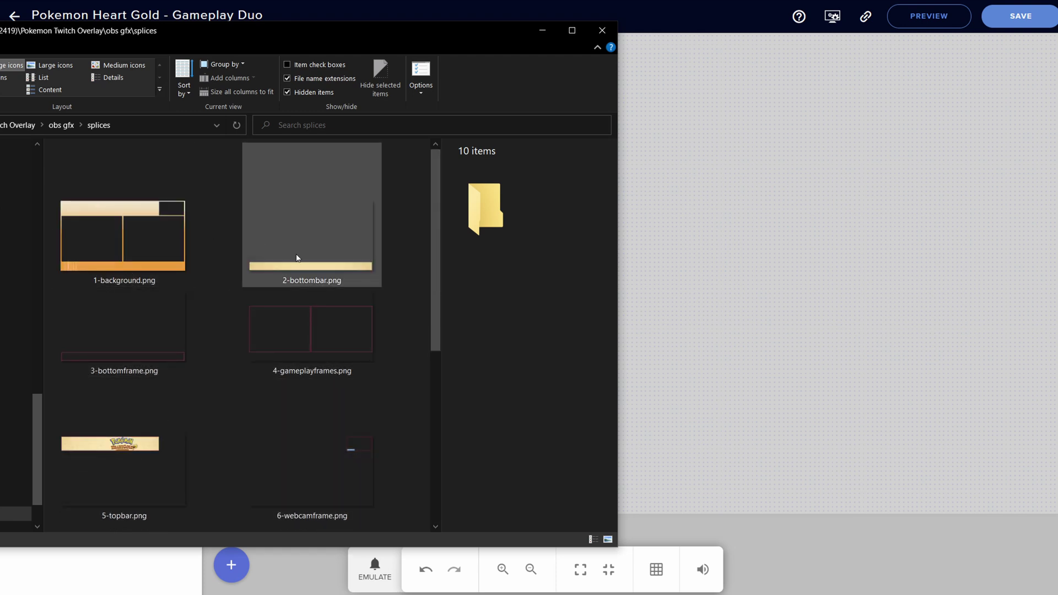
{"action": "scroll", "coordinate": [347, 362], "scroll_direction": "down", "scroll_amount": 3}
{"action": "scroll", "coordinate": [316, 363], "scroll_direction": "up", "scroll_amount": 3}
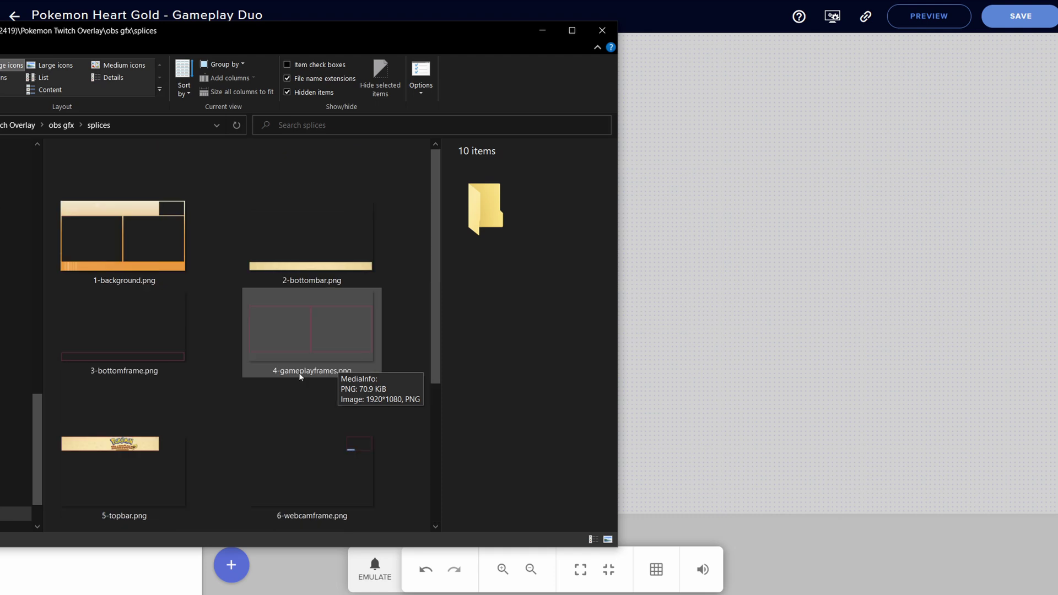
Go up to the obs gfx folder and open "Pokemon heart gold frame.psd" in Photoshop.
{"action": "key", "text": "alt+Up"}
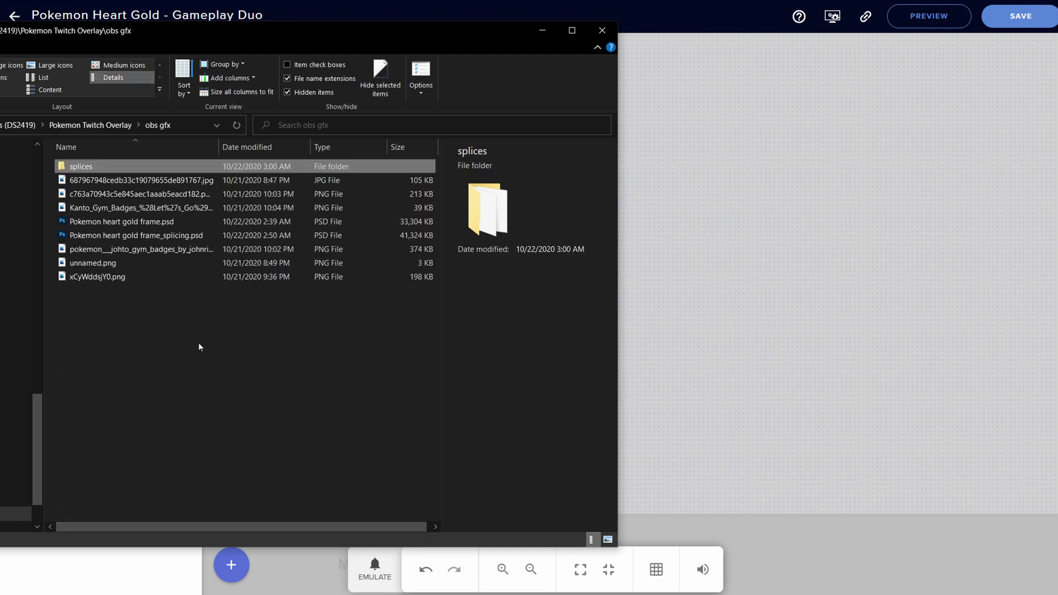
{"action": "left_click", "coordinate": [139, 222]}
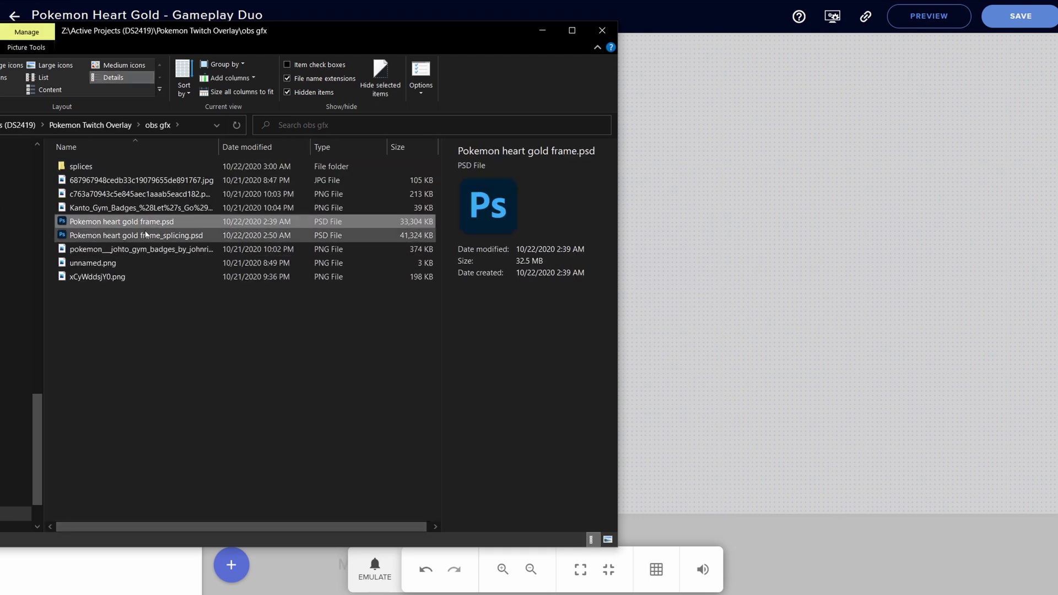
{"action": "key", "text": "Return"}
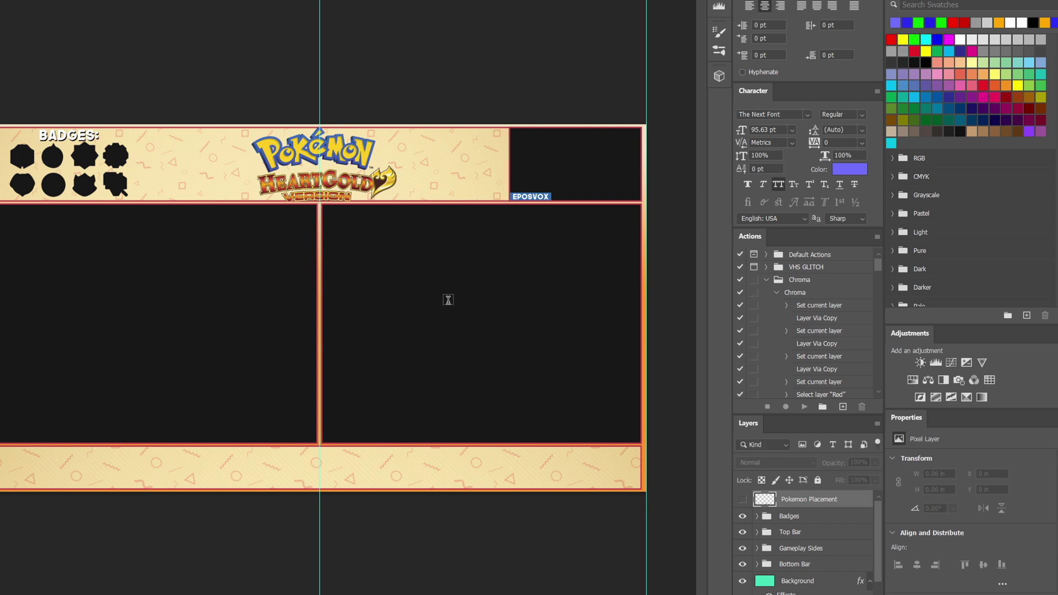
Expand the Gameplay Sides group and load the Right layer's pixels as a selection.
{"action": "scroll", "coordinate": [793, 552], "scroll_direction": "down", "scroll_amount": 1}
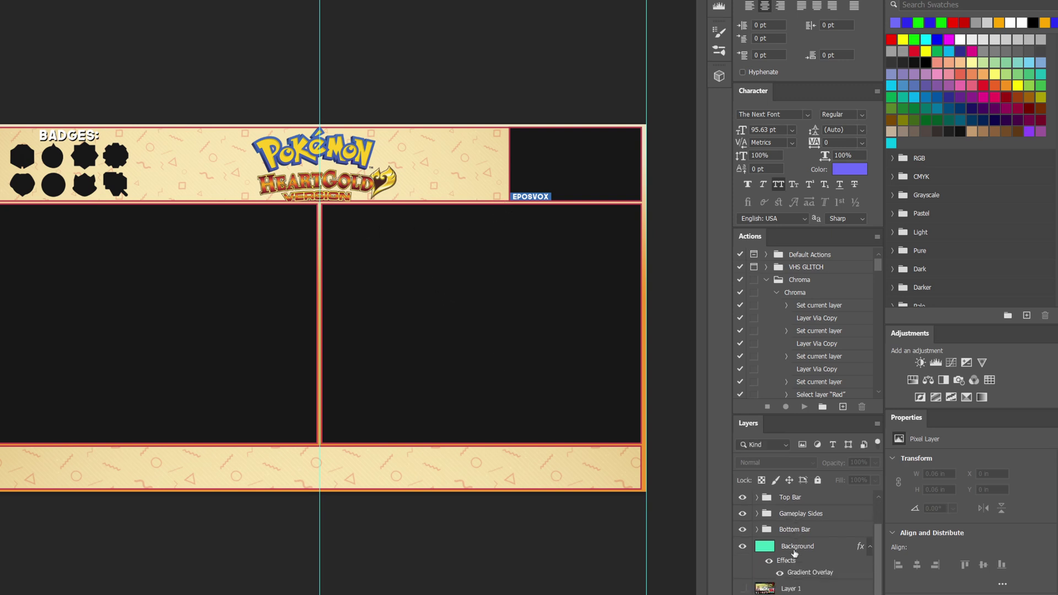
{"action": "left_click", "coordinate": [757, 529]}
{"action": "left_click", "coordinate": [756, 529]}
{"action": "left_click", "coordinate": [758, 514]}
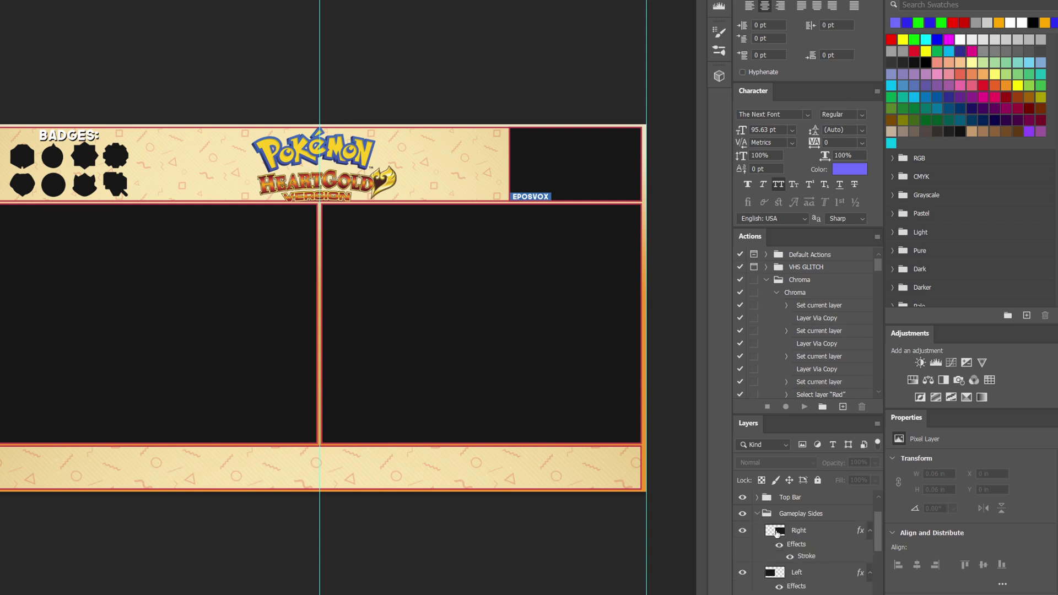
{"action": "left_click", "coordinate": [775, 531]}
{"action": "right_click", "coordinate": [776, 532]}
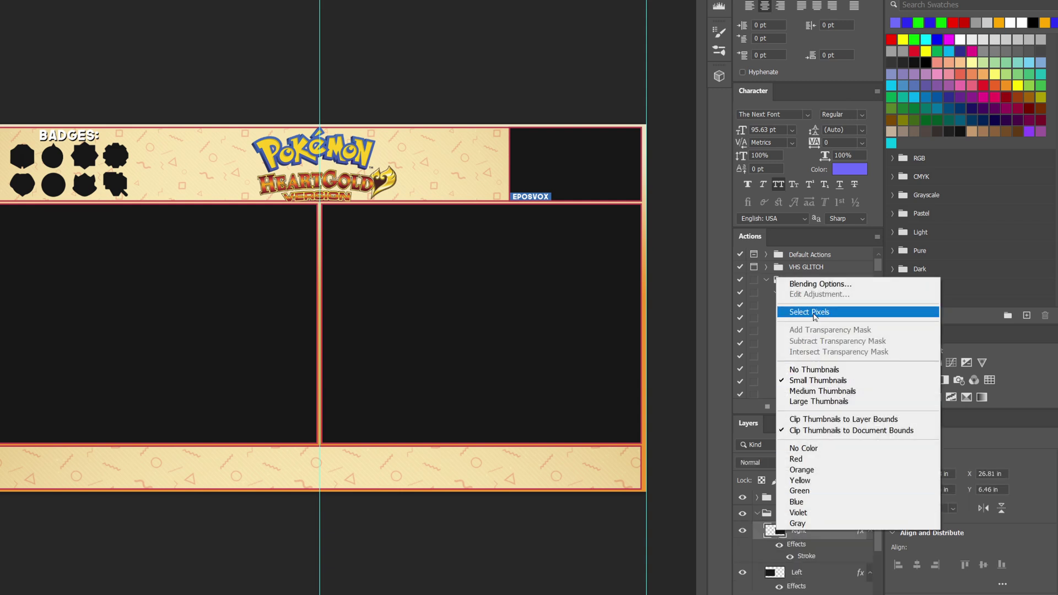
{"action": "left_click", "coordinate": [813, 313]}
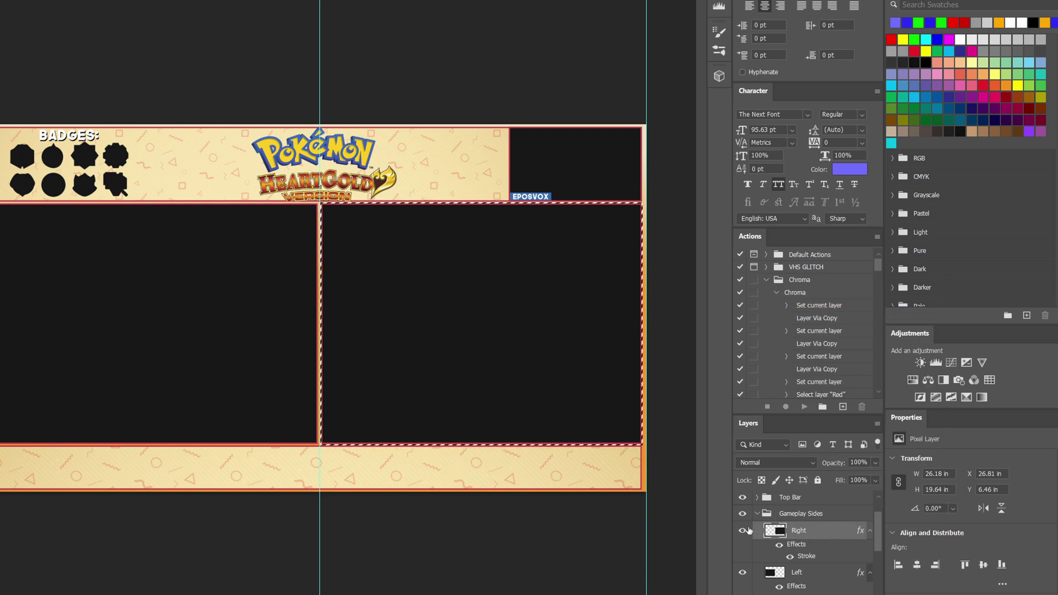
Hide and reshow the Right layer to check the background behind it, and examine the layers further down the stack.
{"action": "left_click", "coordinate": [743, 530]}
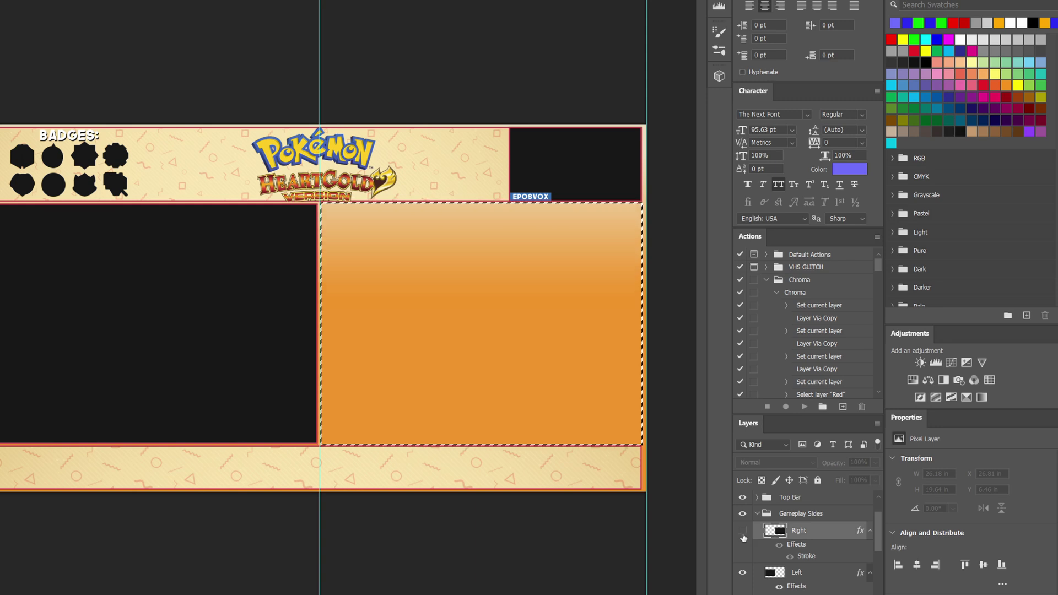
{"action": "left_click", "coordinate": [742, 532]}
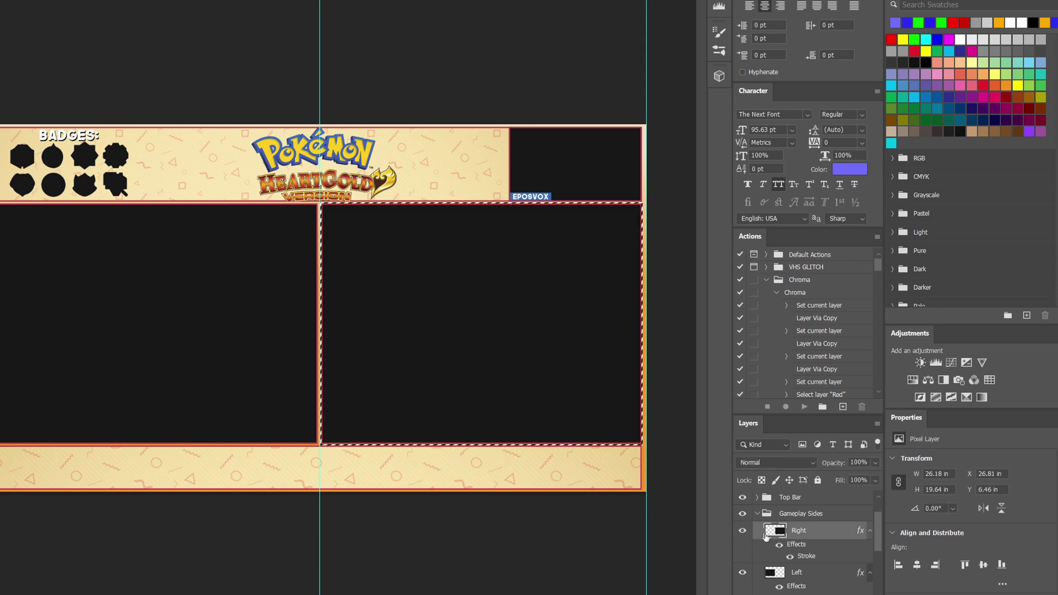
{"action": "scroll", "coordinate": [811, 554], "scroll_direction": "down", "scroll_amount": 3}
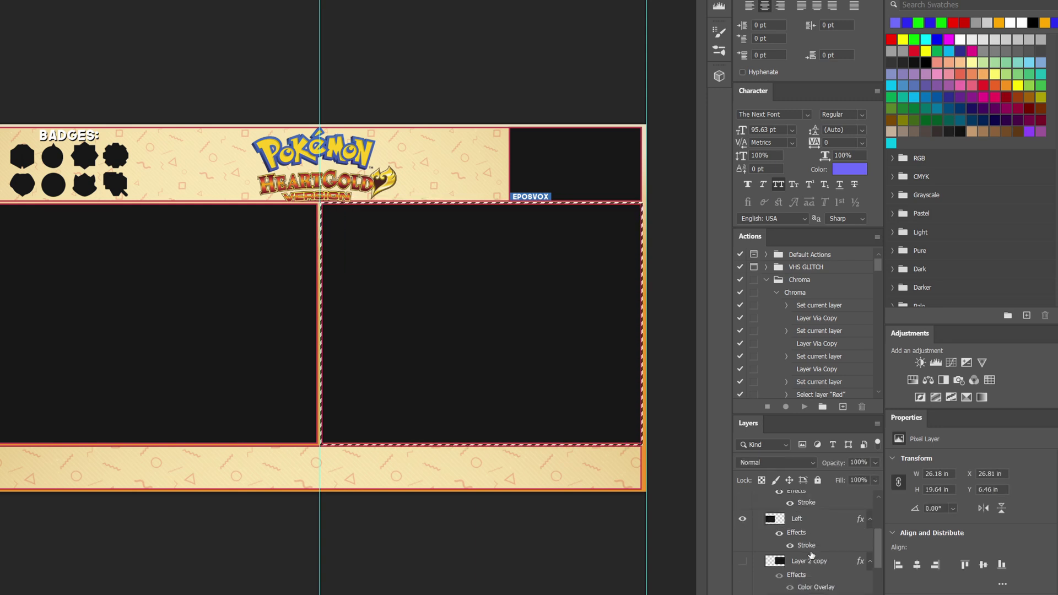
{"action": "scroll", "coordinate": [810, 555], "scroll_direction": "down", "scroll_amount": 2}
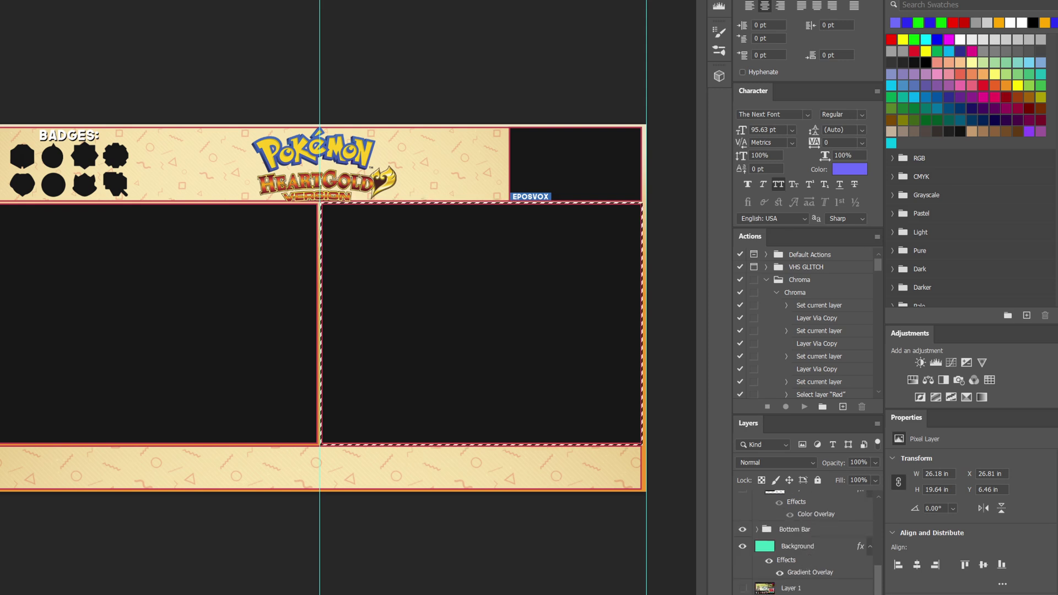
Clear the selection, duplicate the Background layer with the original hidden, and rasterize the copy's layer style.
{"action": "left_click", "coordinate": [794, 547]}
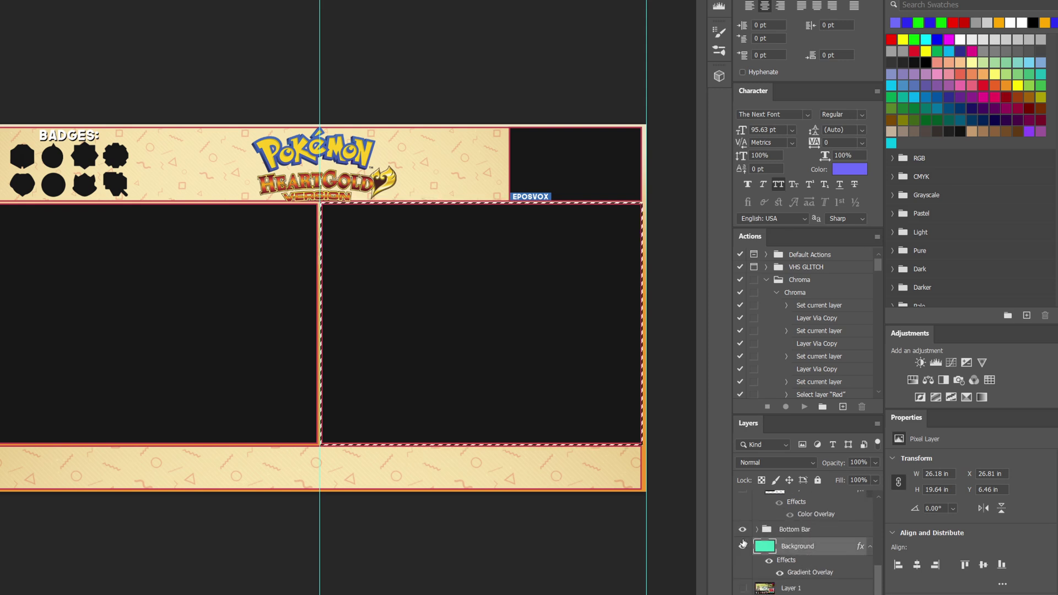
{"action": "key", "text": "ctrl+d"}
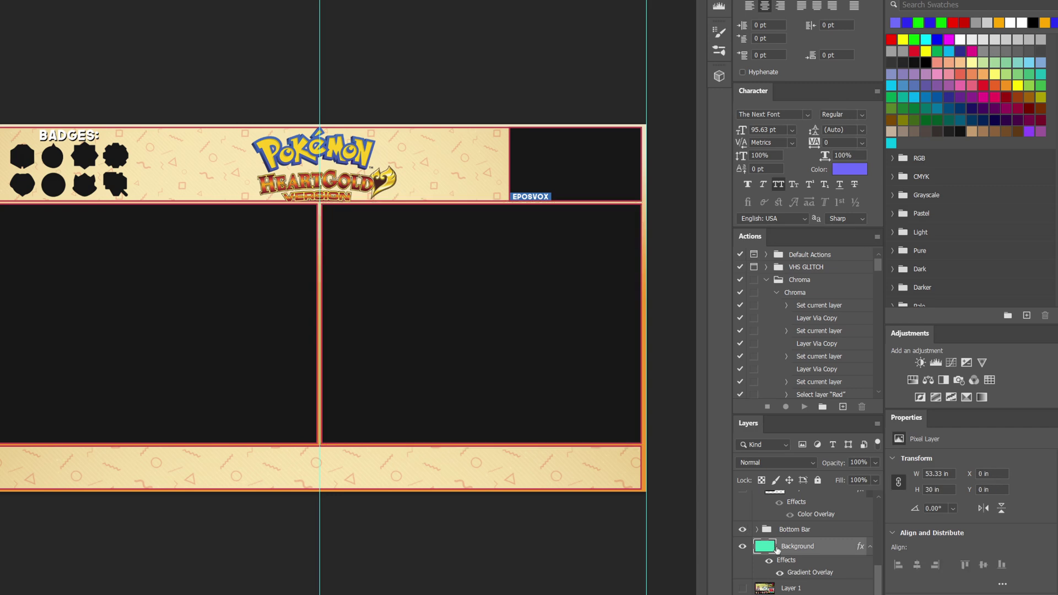
{"action": "key", "text": "ctrl+j"}
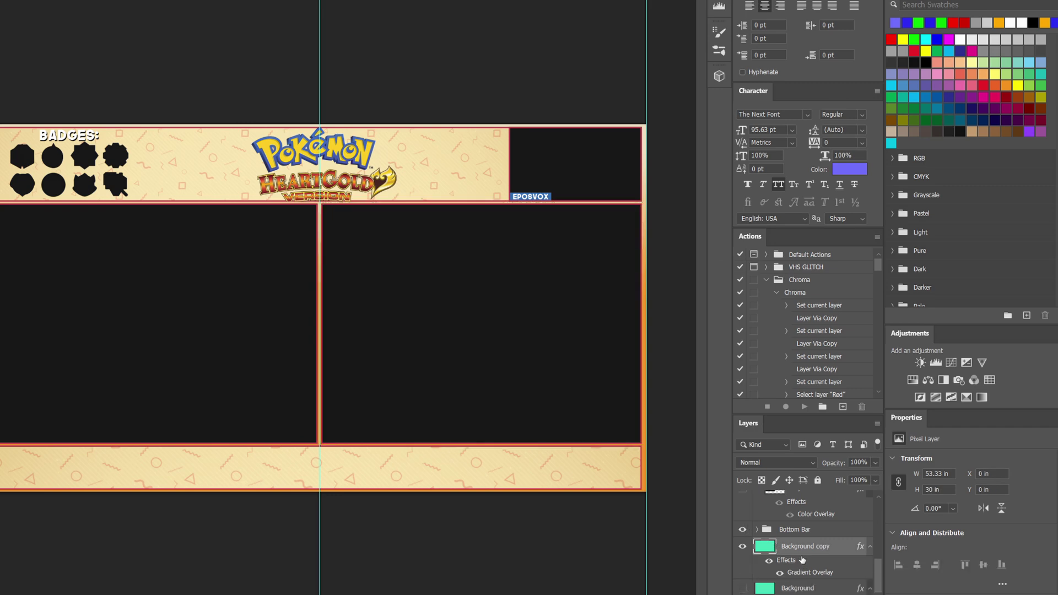
{"action": "right_click", "coordinate": [802, 560]}
{"action": "left_click", "coordinate": [858, 220]}
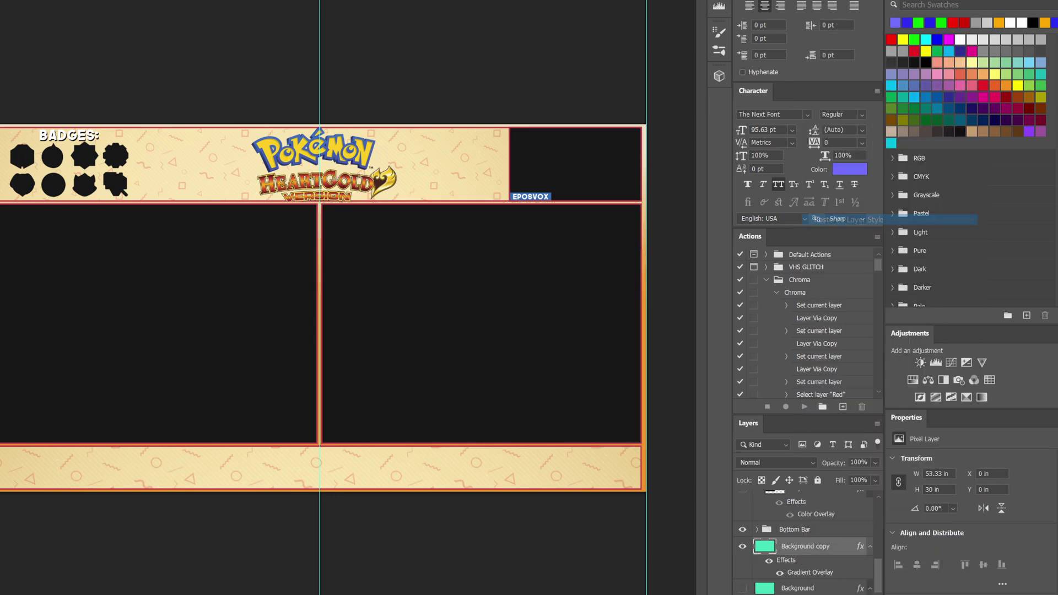
Load the Right layer's pixels as a selection and delete that area from the Background copy layer.
{"action": "scroll", "coordinate": [770, 537], "scroll_direction": "up", "scroll_amount": 5}
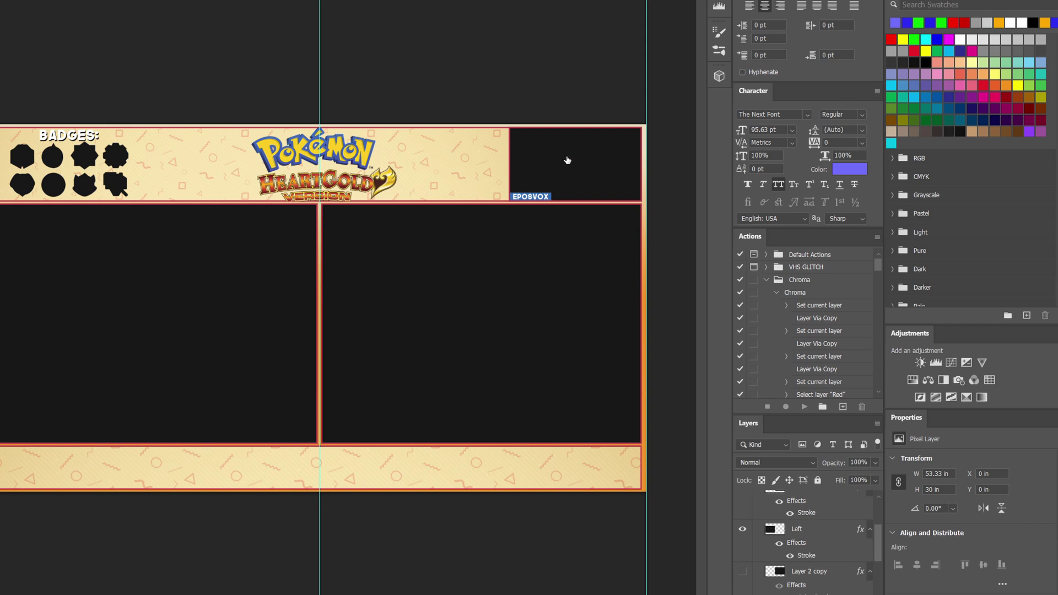
{"action": "scroll", "coordinate": [880, 540], "scroll_direction": "up", "scroll_amount": 2}
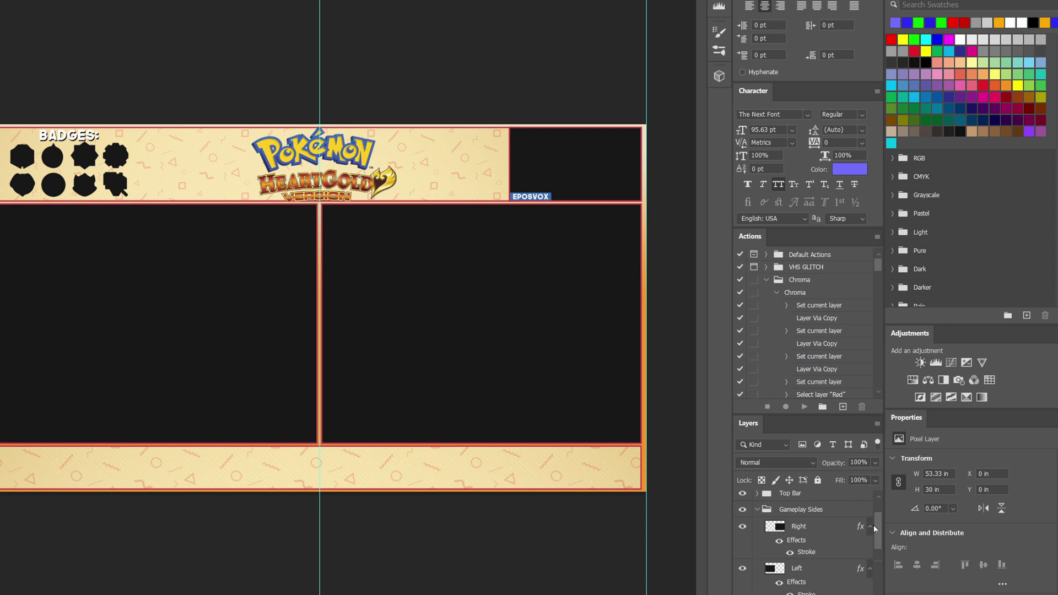
{"action": "right_click", "coordinate": [772, 526]}
{"action": "left_click", "coordinate": [803, 306]}
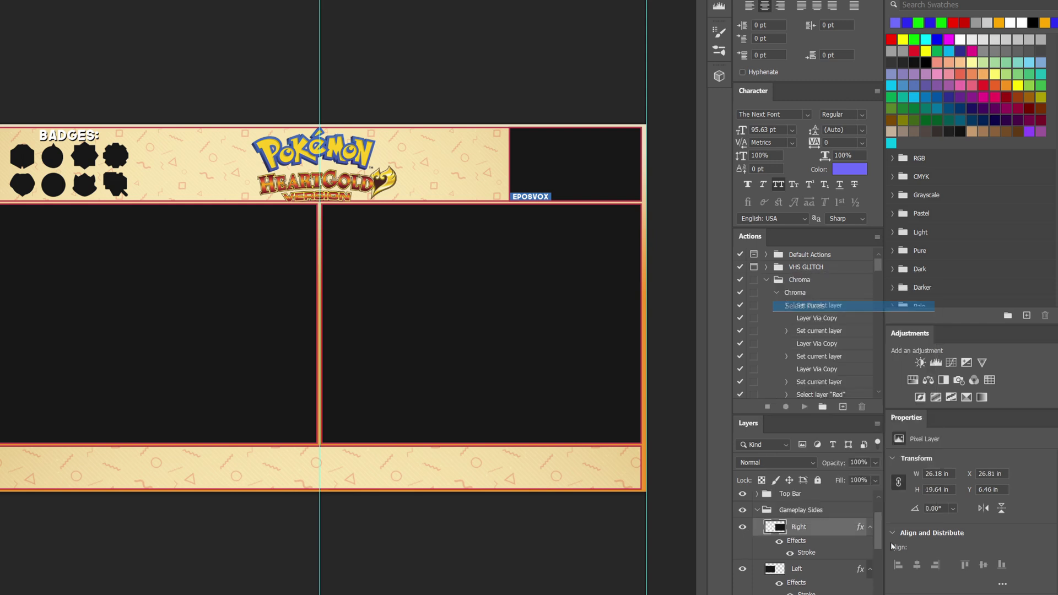
{"action": "scroll", "coordinate": [824, 549], "scroll_direction": "down", "scroll_amount": 3}
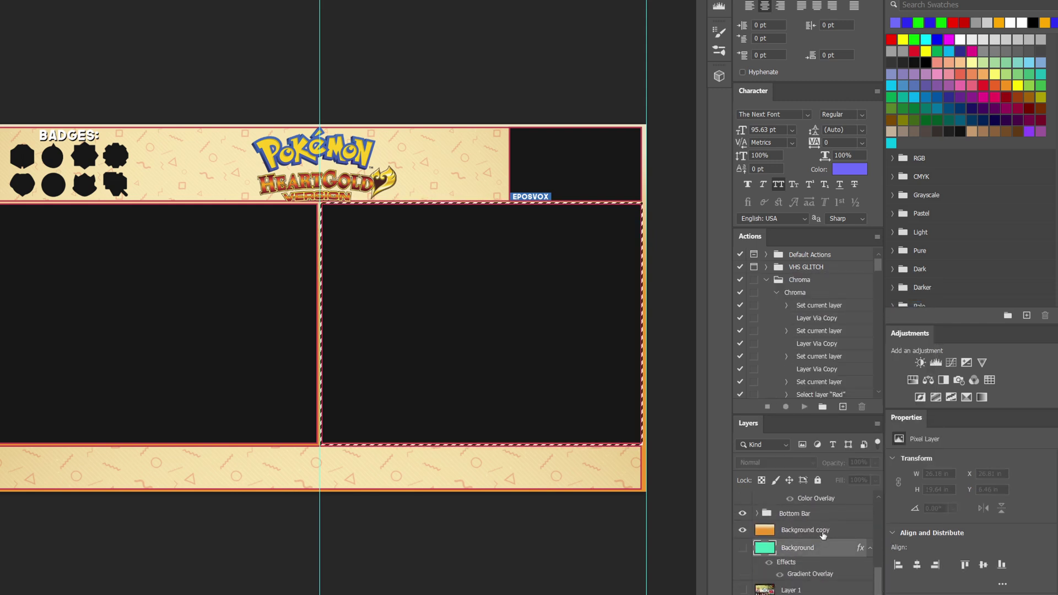
{"action": "left_click", "coordinate": [821, 529]}
{"action": "key", "text": "Delete"}
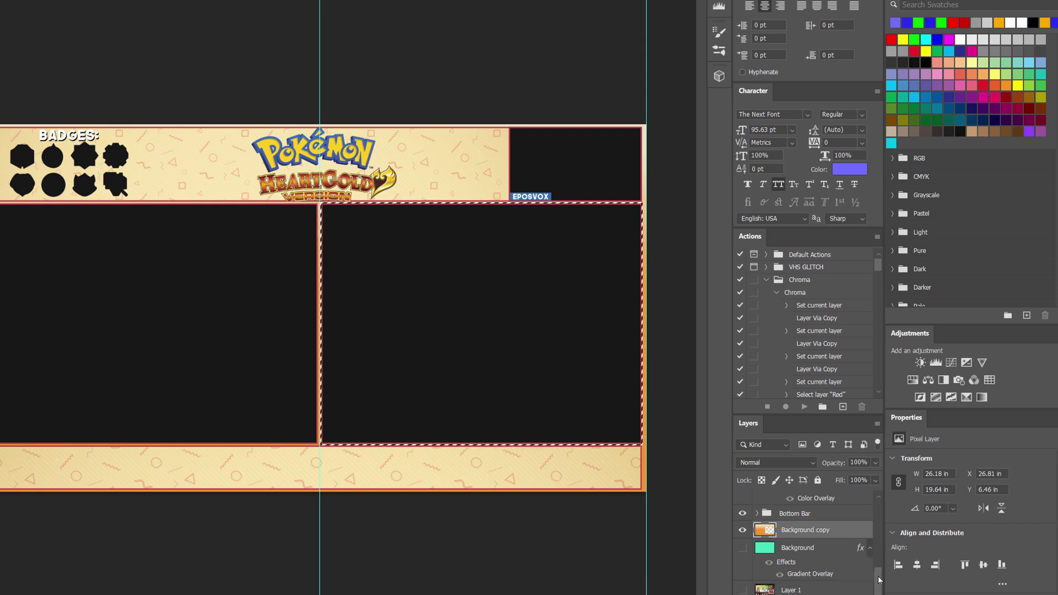
Load the Left layer's pixels as a selection and cut that area out of the Background copy layer.
{"action": "scroll", "coordinate": [879, 579], "scroll_direction": "up", "scroll_amount": 3}
{"action": "right_click", "coordinate": [774, 527]}
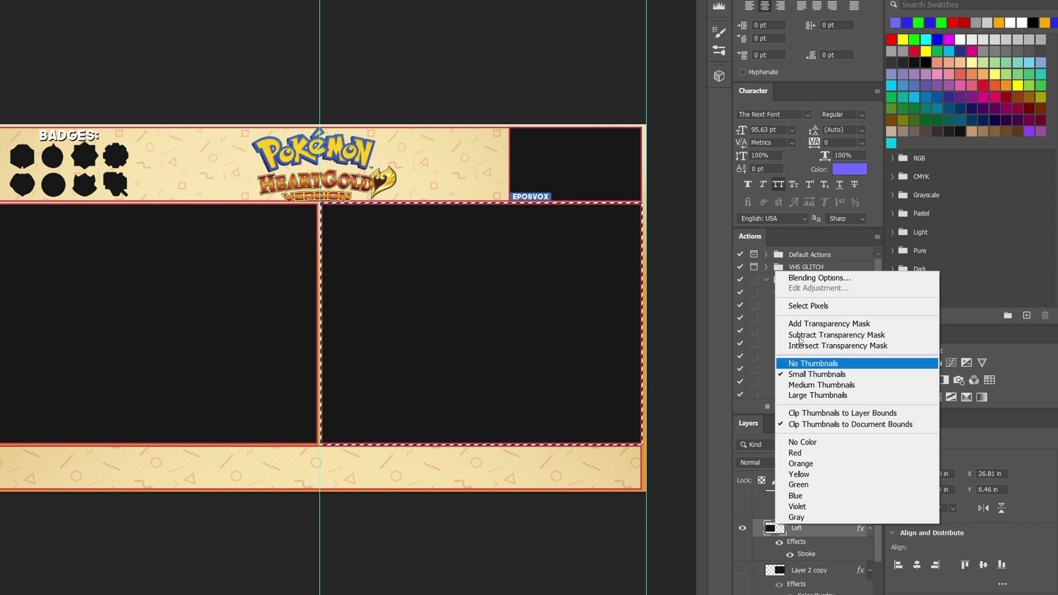
{"action": "left_click", "coordinate": [807, 306]}
{"action": "scroll", "coordinate": [879, 580], "scroll_direction": "down", "scroll_amount": 3}
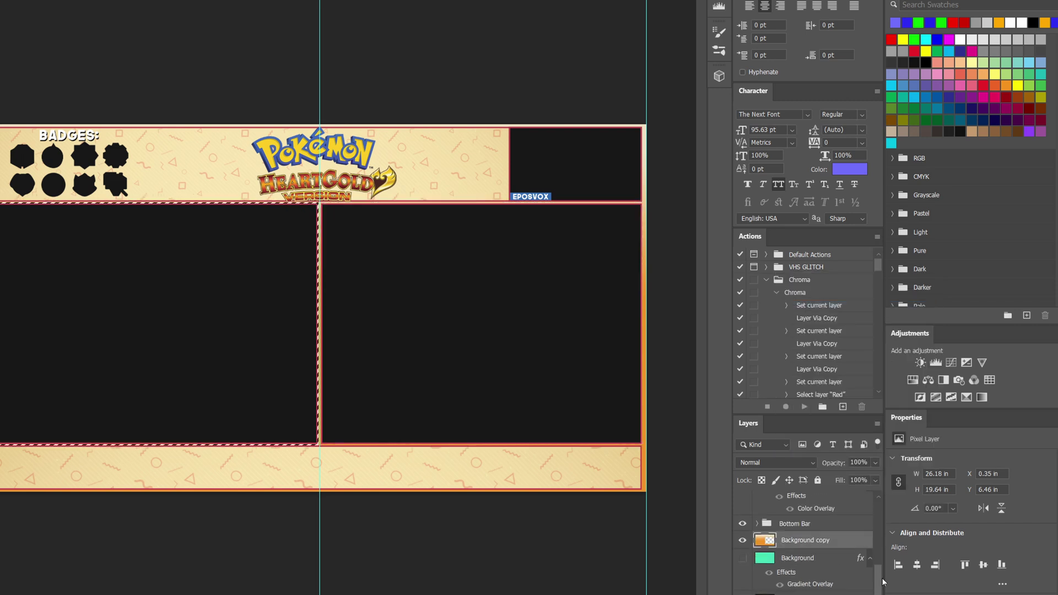
Expand the Top Bar group, select the webcam area's pixels and delete them from the Background copy layer.
{"action": "scroll", "coordinate": [872, 516], "scroll_direction": "up", "scroll_amount": 5}
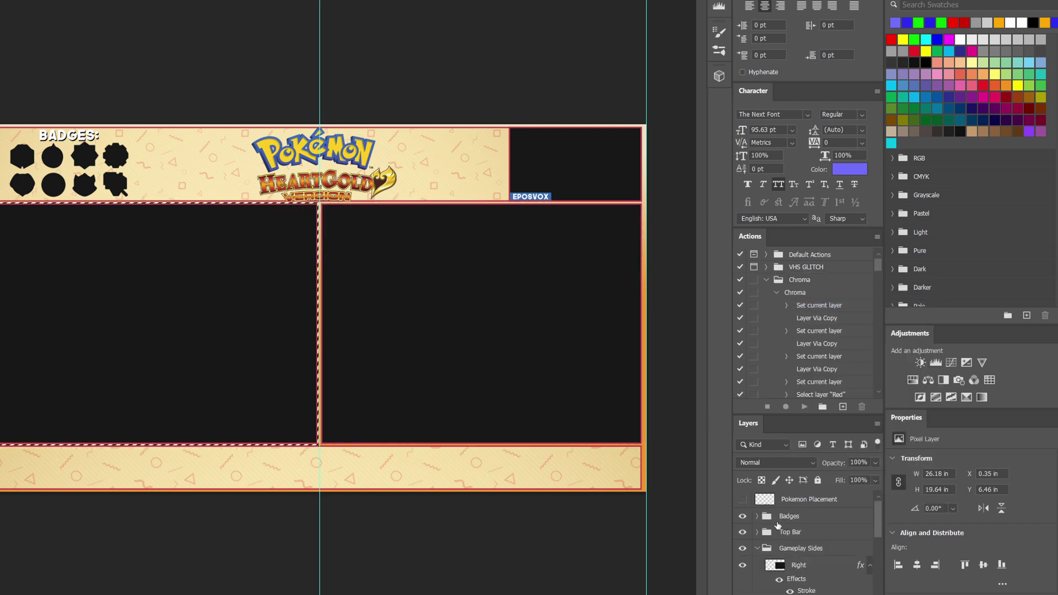
{"action": "left_click", "coordinate": [755, 531]}
{"action": "left_click", "coordinate": [757, 532]}
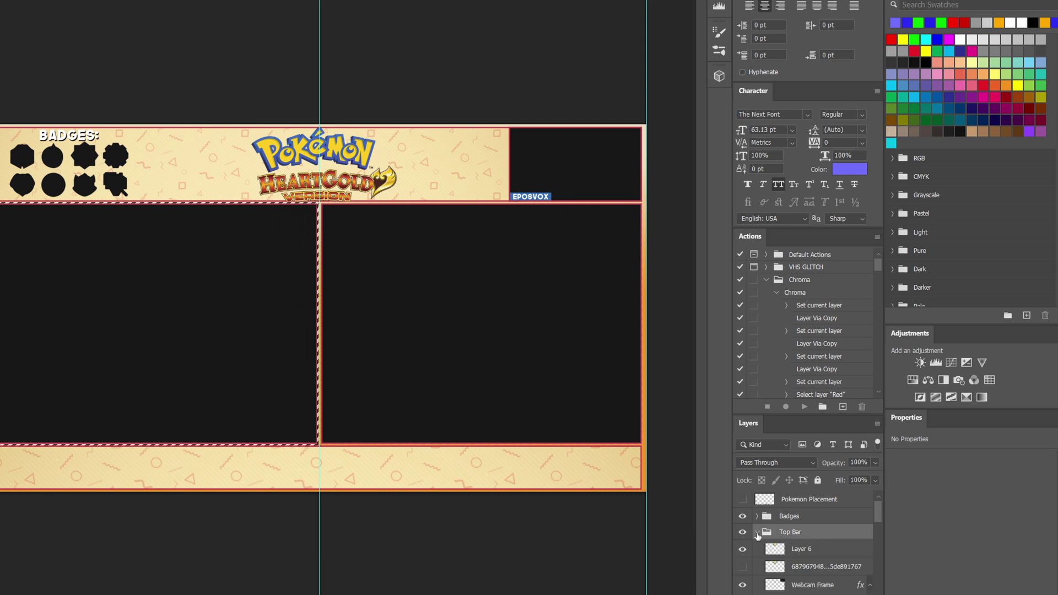
{"action": "scroll", "coordinate": [774, 553], "scroll_direction": "down", "scroll_amount": 3}
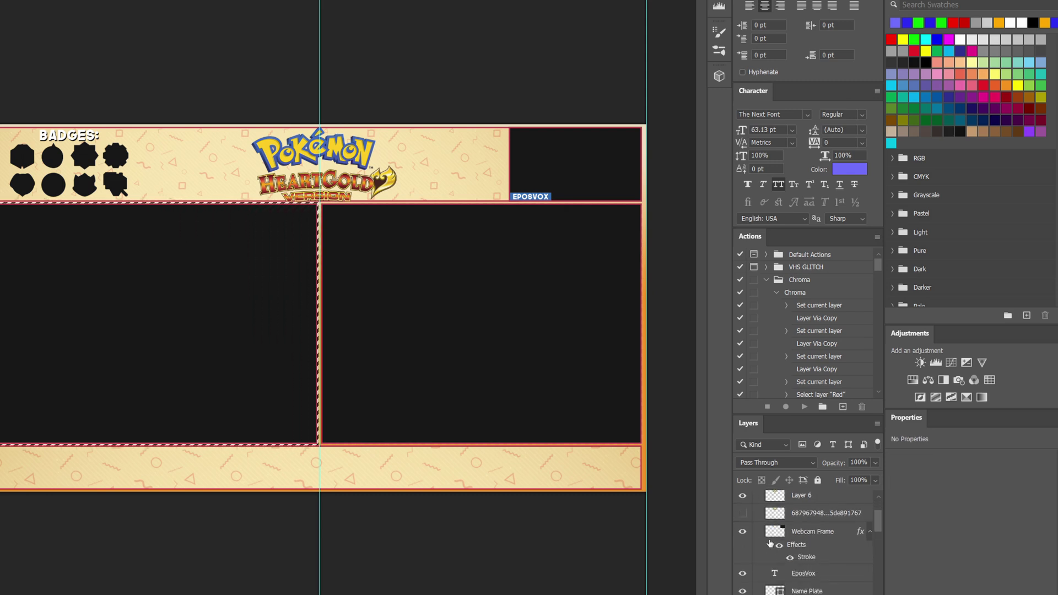
{"action": "scroll", "coordinate": [771, 537], "scroll_direction": "down", "scroll_amount": 5}
{"action": "left_click", "coordinate": [805, 569]}
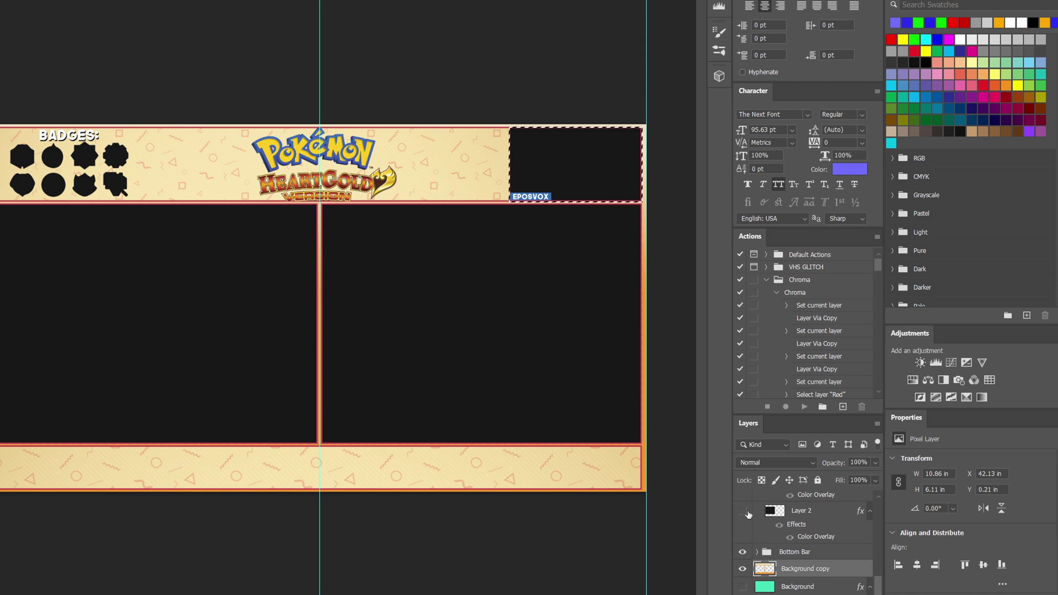
Set the fill of both the Left and Right layers in the Gameplay Sides group to 0%.
{"action": "scroll", "coordinate": [771, 533], "scroll_direction": "up", "scroll_amount": 4}
{"action": "left_click", "coordinate": [808, 573]}
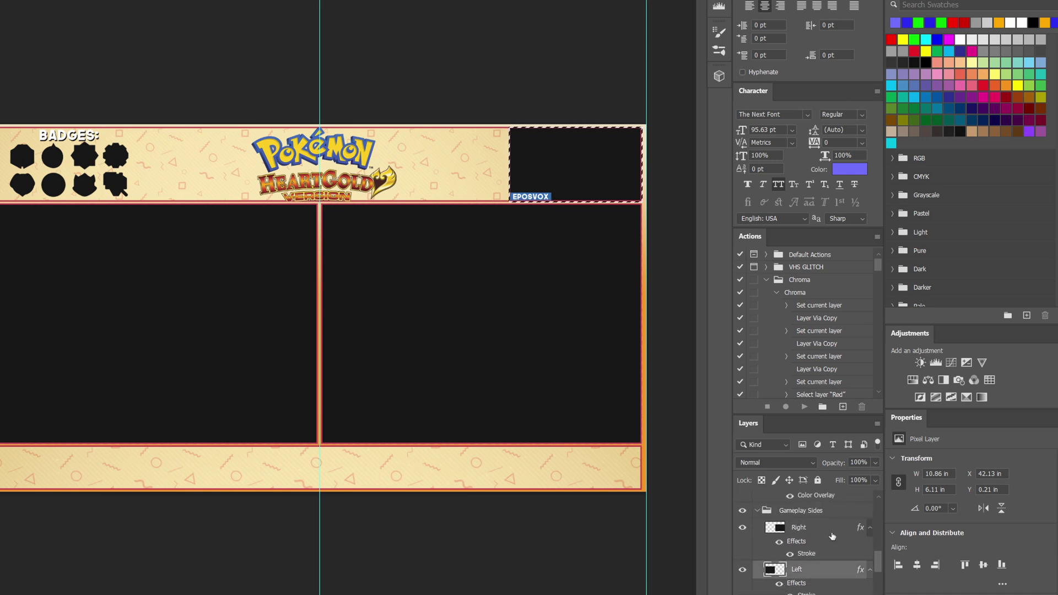
{"action": "left_click_drag", "start_coordinate": [876, 483], "coordinate": [573, 428]}
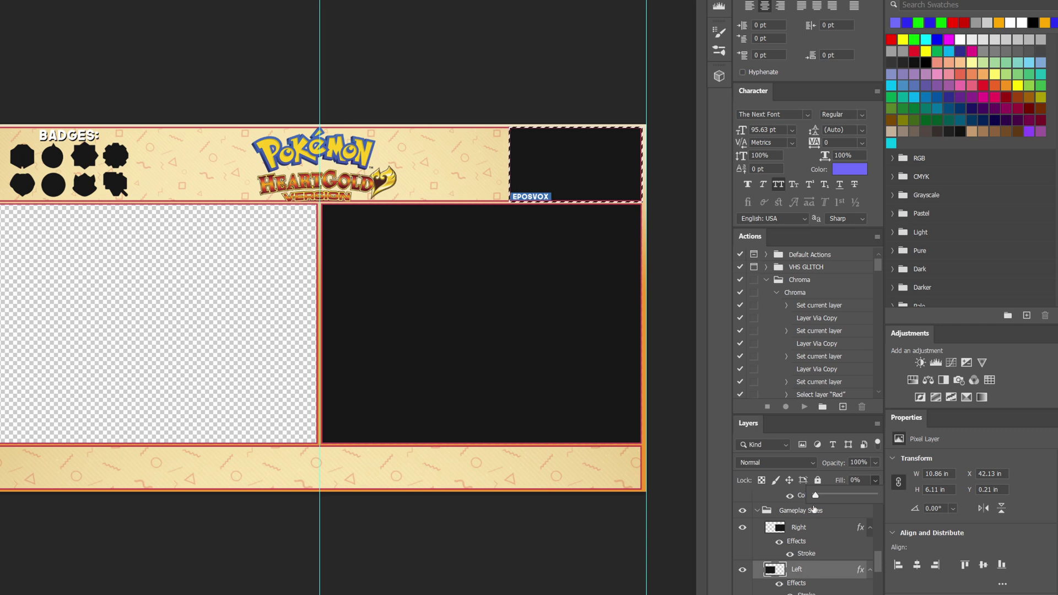
{"action": "left_click", "coordinate": [824, 523]}
{"action": "left_click", "coordinate": [823, 524]}
{"action": "left_click", "coordinate": [875, 480]}
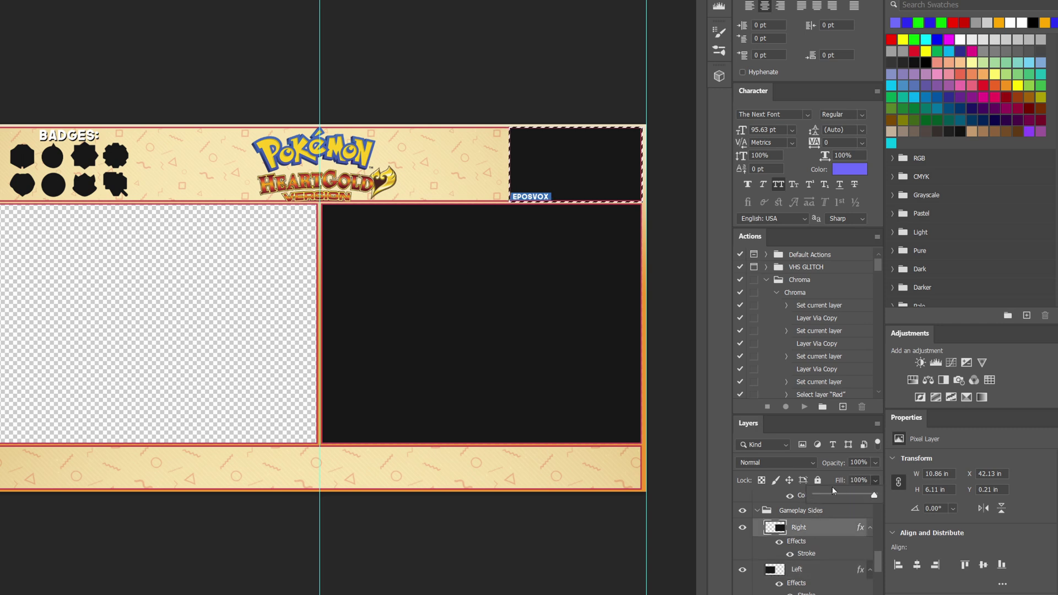
{"action": "left_click_drag", "start_coordinate": [820, 496], "coordinate": [815, 496]}
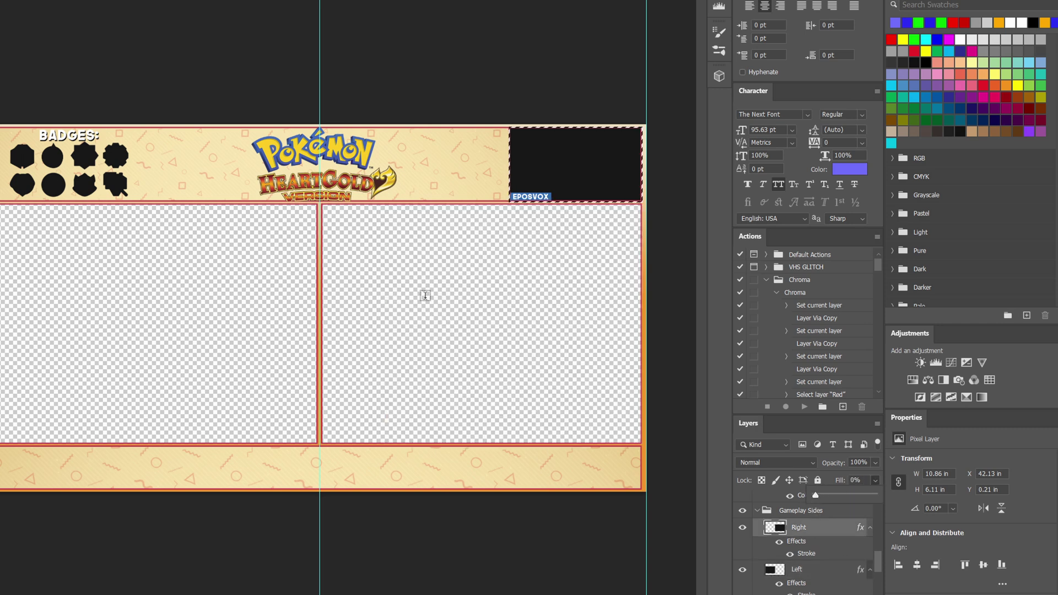
Set the fill of the Webcam layer in the Top Bar group to 0%.
{"action": "scroll", "coordinate": [859, 544], "scroll_direction": "down", "scroll_amount": 3}
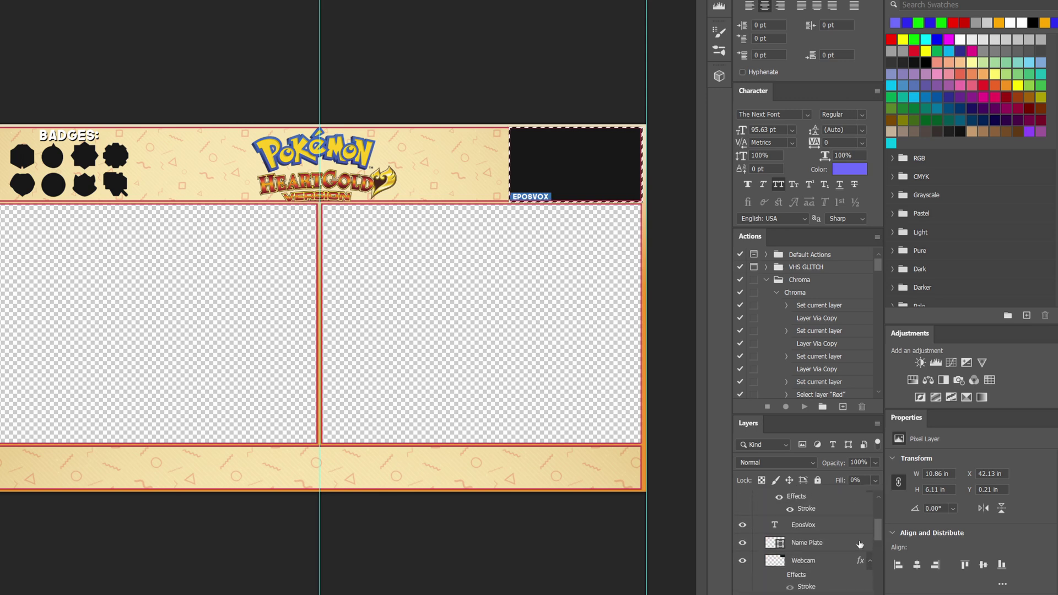
{"action": "left_click", "coordinate": [804, 565]}
{"action": "left_click", "coordinate": [874, 481]}
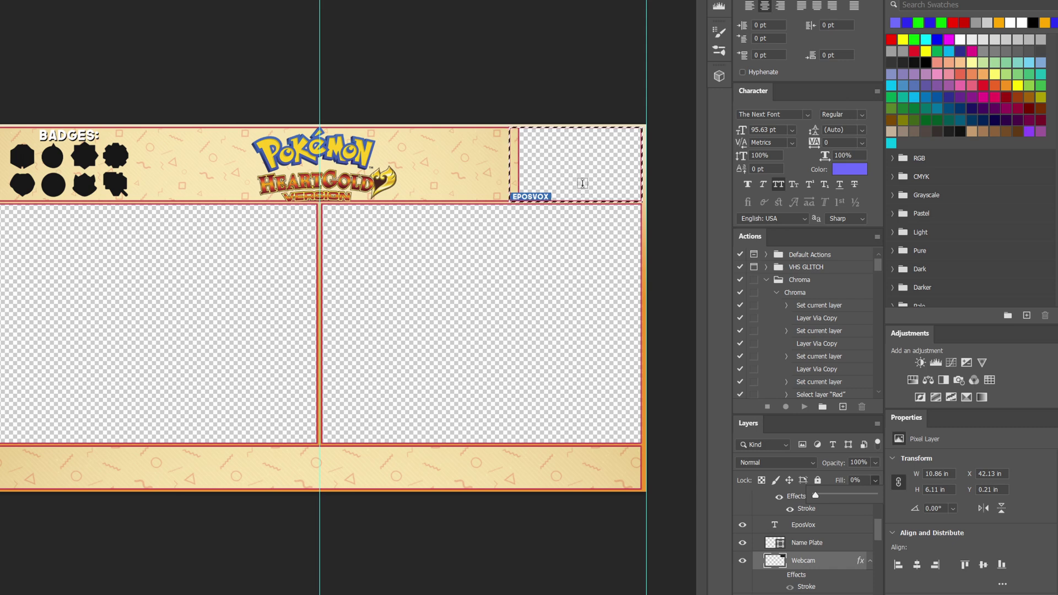
{"action": "key", "text": "Return"}
{"action": "key", "text": "ctrl+plus"}
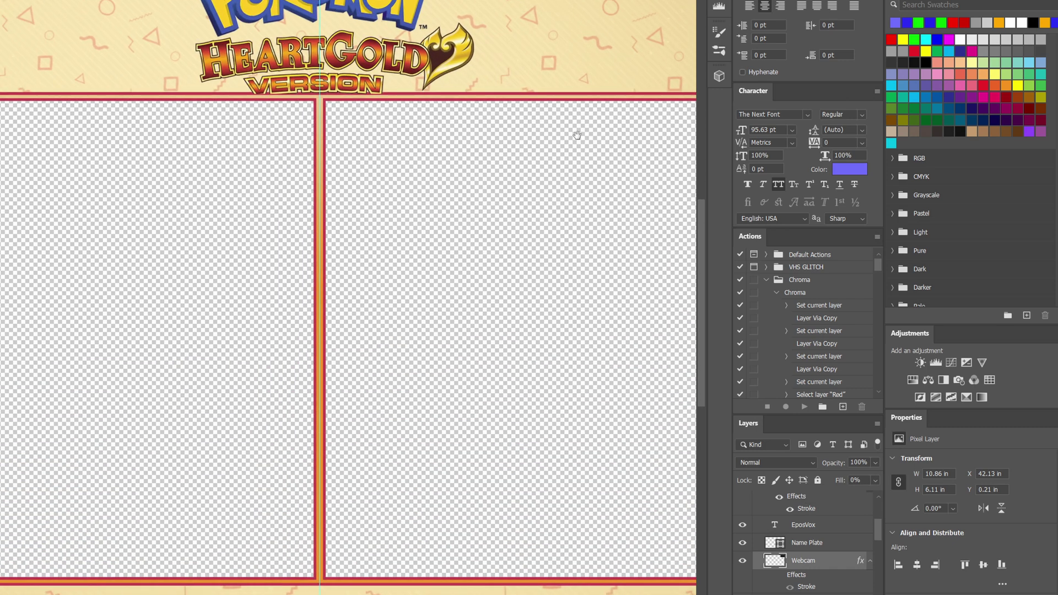
{"action": "left_click_drag", "start_coordinate": [573, 134], "coordinate": [248, 323]}
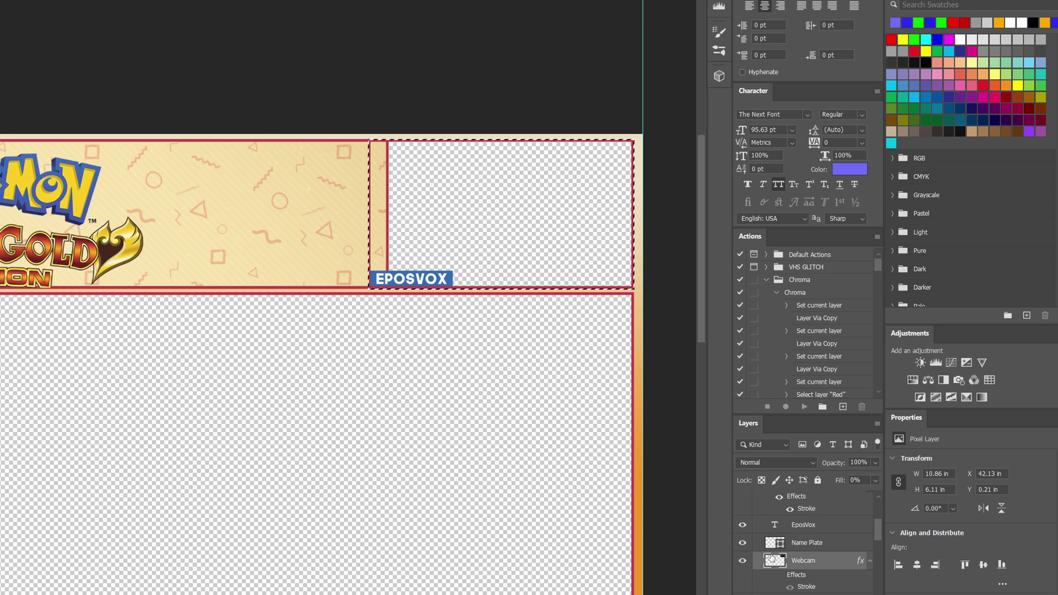
Duplicate Layer 14 with the original hidden, and delete the Webcam layer's area from the copy.
{"action": "scroll", "coordinate": [799, 560], "scroll_direction": "down", "scroll_amount": 2}
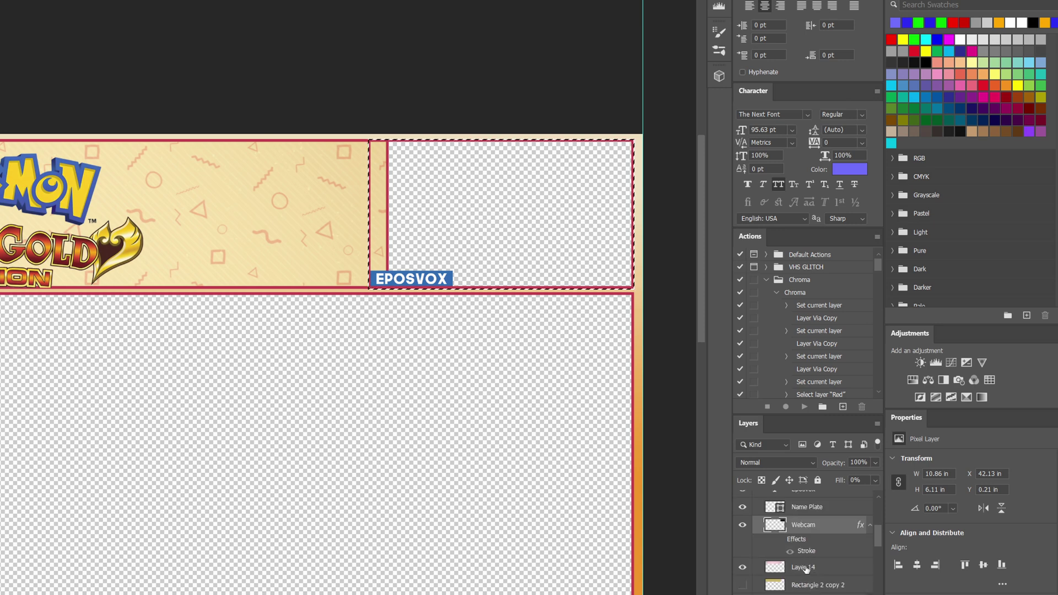
{"action": "left_click", "coordinate": [805, 569]}
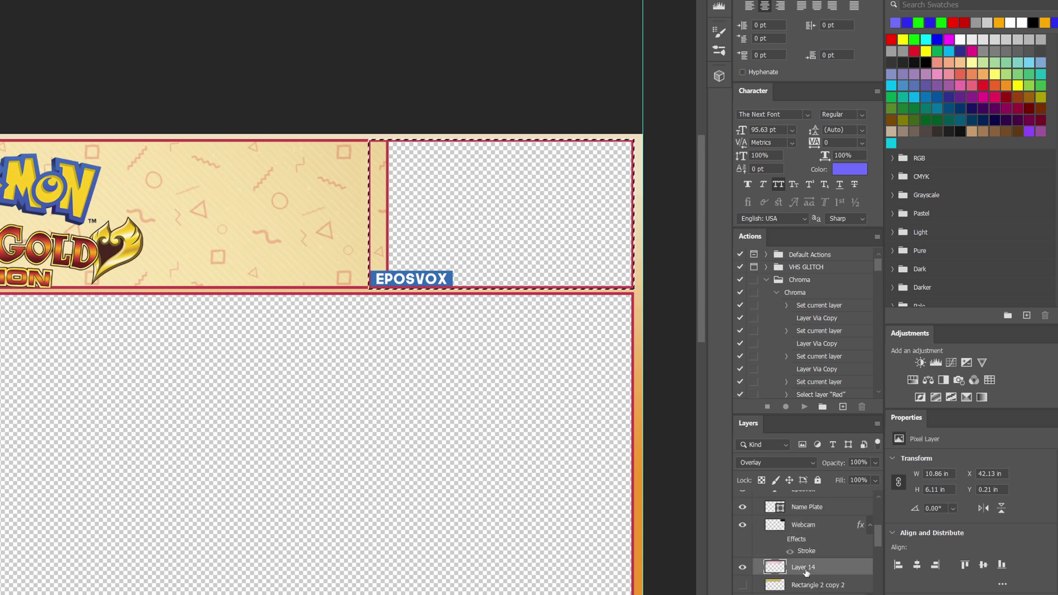
{"action": "key", "text": "ctrl+d"}
{"action": "key", "text": "ctrl+j"}
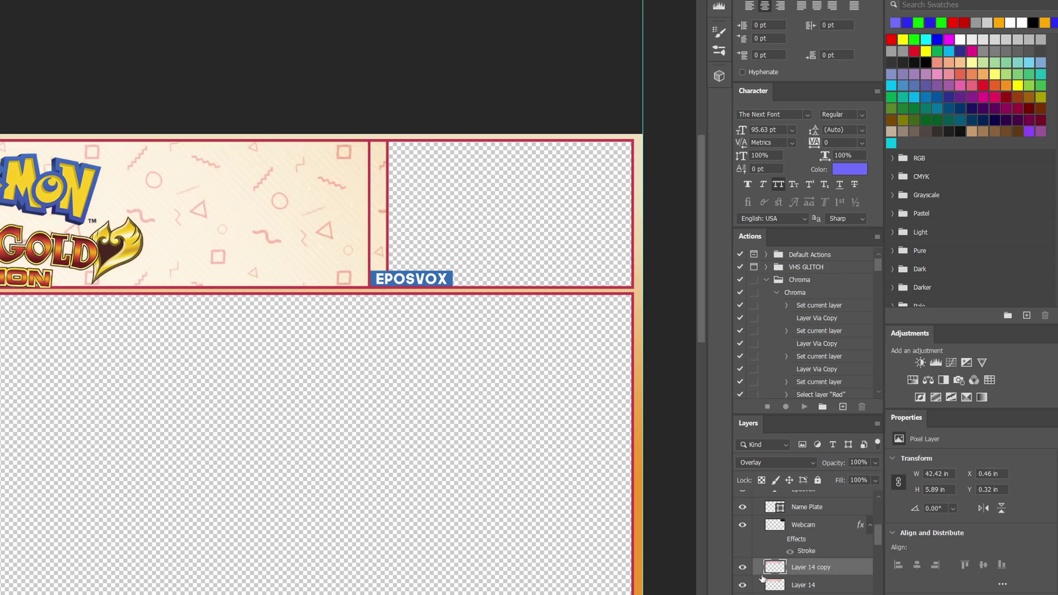
{"action": "right_click", "coordinate": [775, 526]}
{"action": "left_click", "coordinate": [808, 309]}
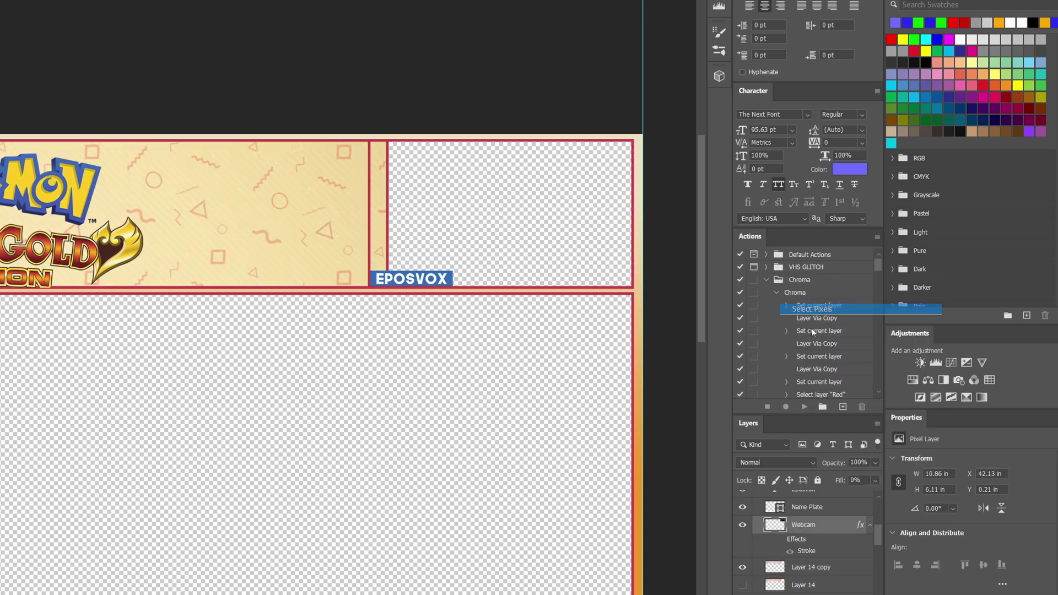
{"action": "left_click", "coordinate": [805, 570]}
{"action": "key", "text": "Delete"}
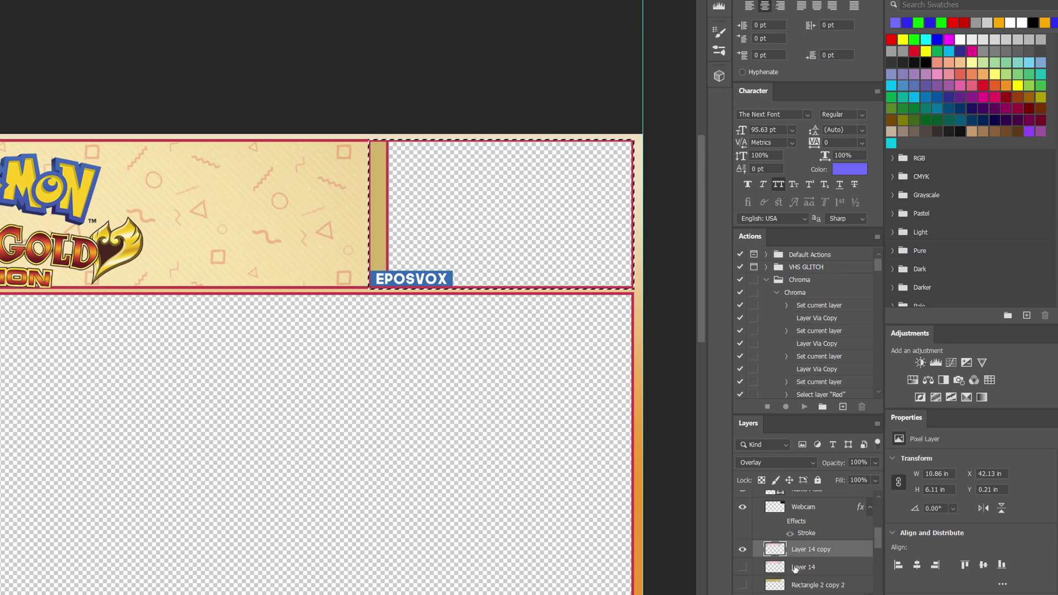
Clear the selection, duplicate the Rectangle 2 layer with the original hidden, and rasterize the copy's layer style.
{"action": "scroll", "coordinate": [798, 569], "scroll_direction": "down", "scroll_amount": 2}
{"action": "scroll", "coordinate": [795, 568], "scroll_direction": "down", "scroll_amount": 1}
{"action": "left_click", "coordinate": [802, 550]}
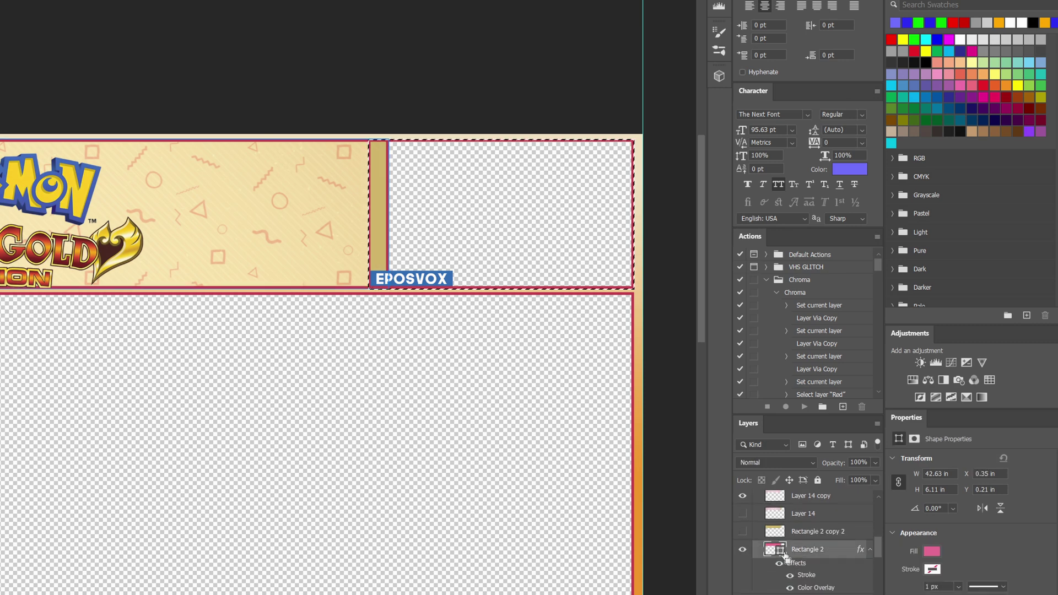
{"action": "key", "text": "ctrl+d"}
{"action": "key", "text": "ctrl+j"}
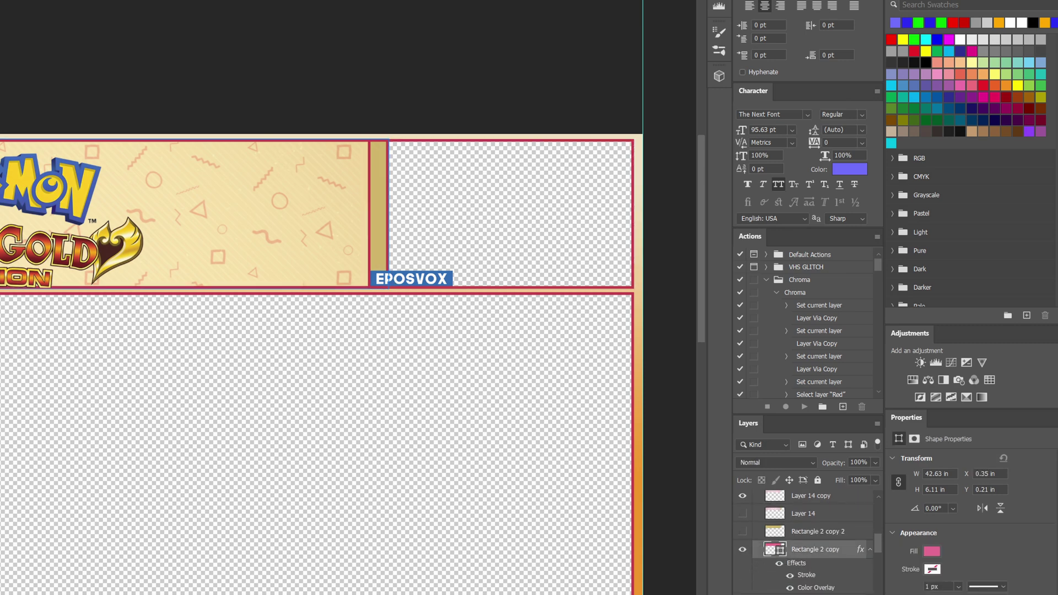
{"action": "right_click", "coordinate": [811, 558]}
{"action": "left_click", "coordinate": [865, 226]}
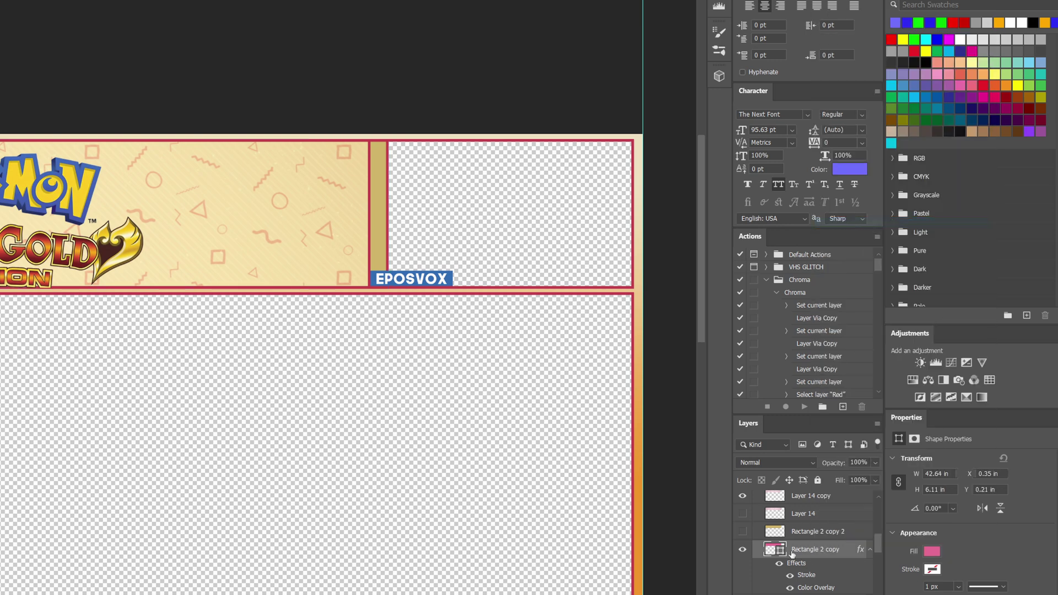
{"action": "right_click", "coordinate": [792, 552]}
{"action": "left_click", "coordinate": [757, 507]}
Select the Webcam layer's pixels, delete that area from the Rectangle 2 copy layer, and deselect.
{"action": "scroll", "coordinate": [757, 510], "scroll_direction": "up", "scroll_amount": 3}
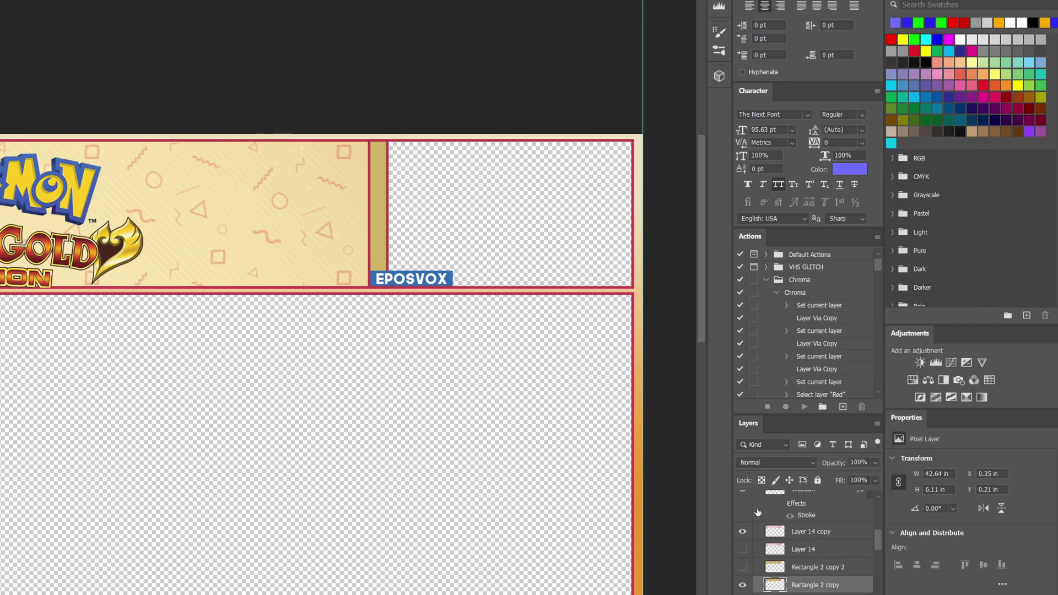
{"action": "right_click", "coordinate": [770, 508]}
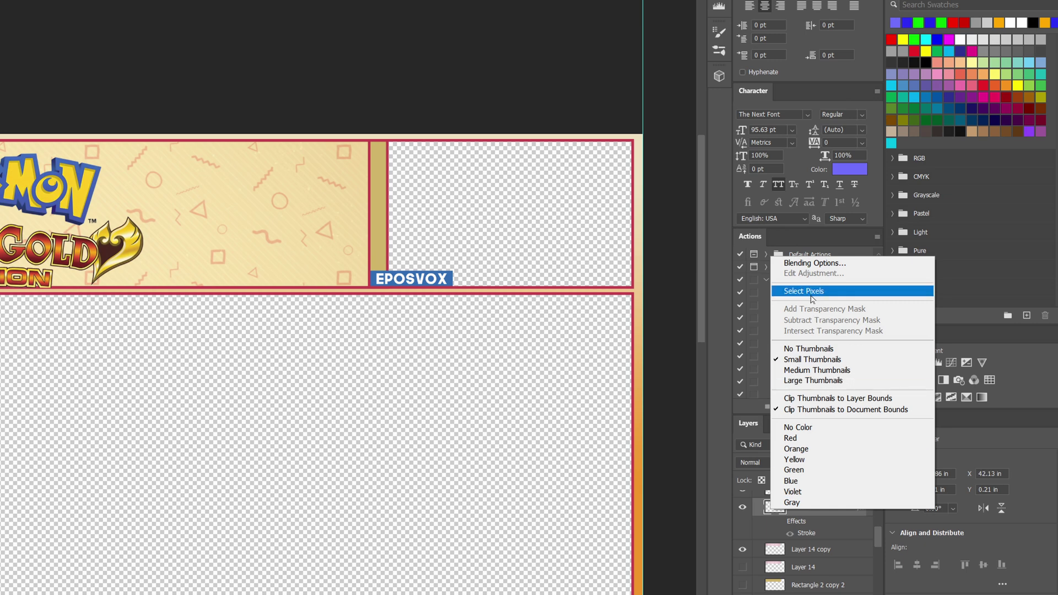
{"action": "left_click", "coordinate": [803, 291]}
{"action": "scroll", "coordinate": [812, 556], "scroll_direction": "down", "scroll_amount": 1}
{"action": "left_click", "coordinate": [812, 573]}
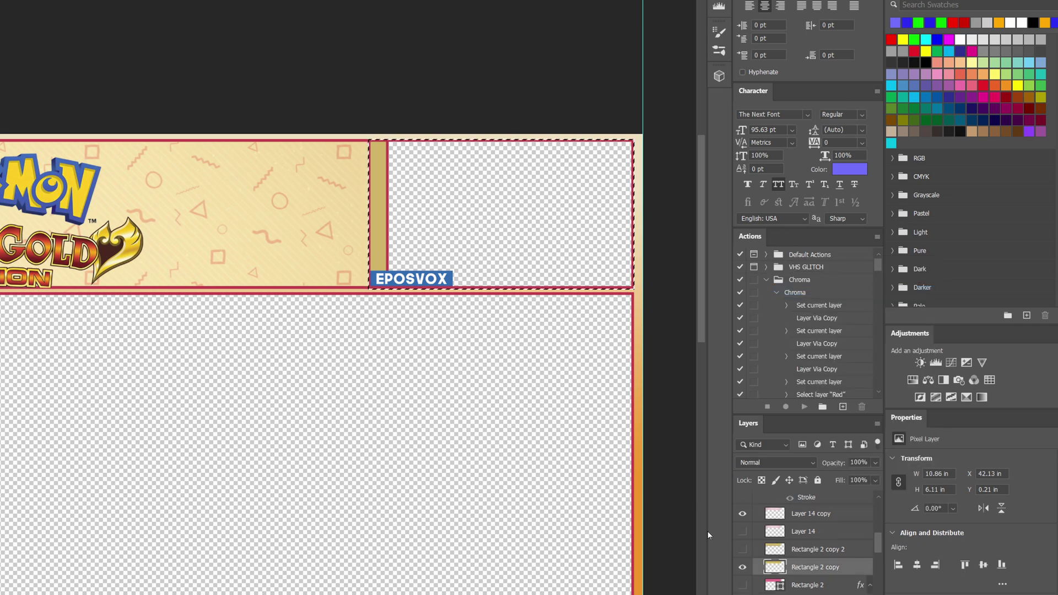
{"action": "key", "text": "Delete"}
{"action": "key", "text": "ctrl+d"}
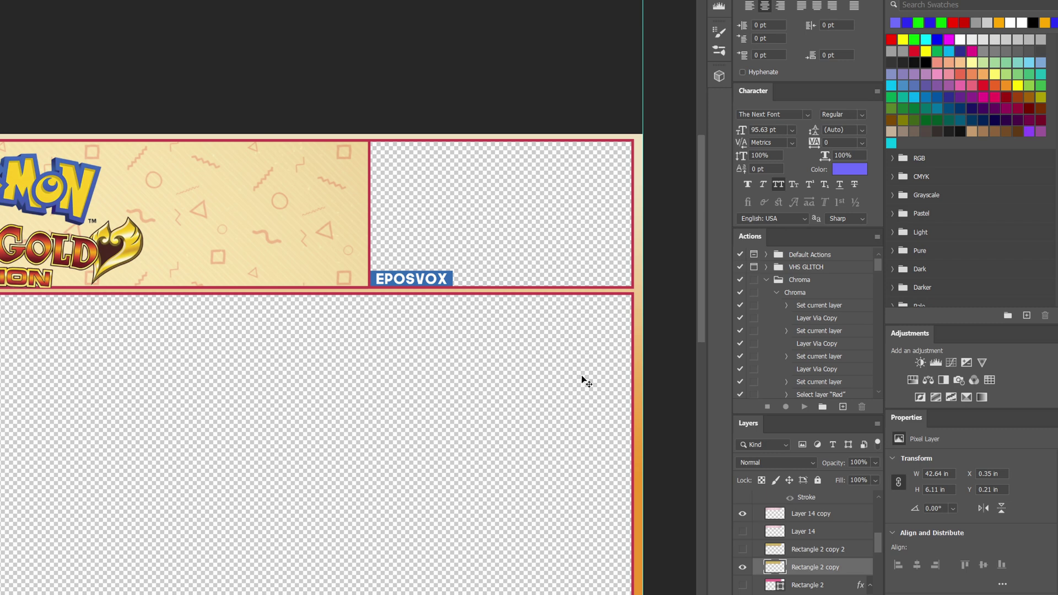
Export the overlay as a transparent PNG at 3840 × 2160 px, overwriting Pokemon heart gold frame.png in the Pokemon Twitch Overlay folder.
{"action": "scroll", "coordinate": [585, 380], "scroll_direction": "down", "scroll_amount": 3}
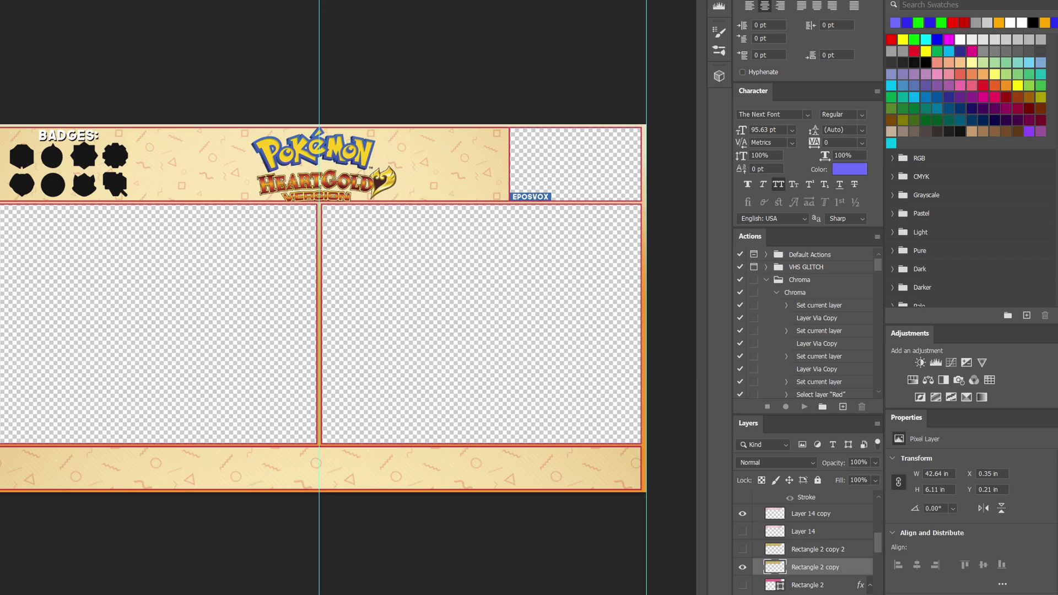
{"action": "left_click", "coordinate": [0, 0]}
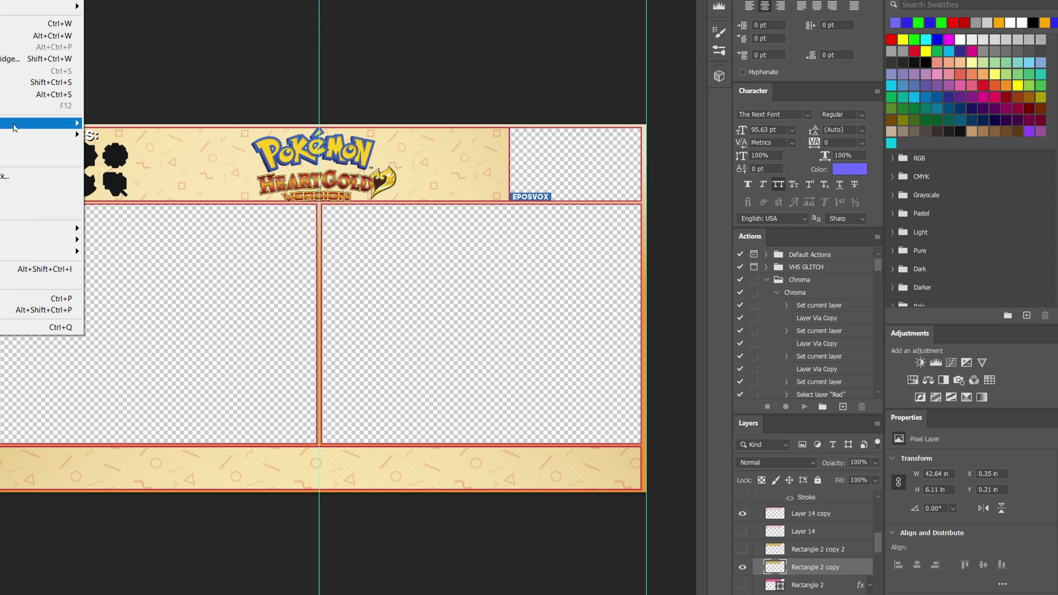
{"action": "mouse_move", "coordinate": [14, 126]}
{"action": "left_click", "coordinate": [121, 135]}
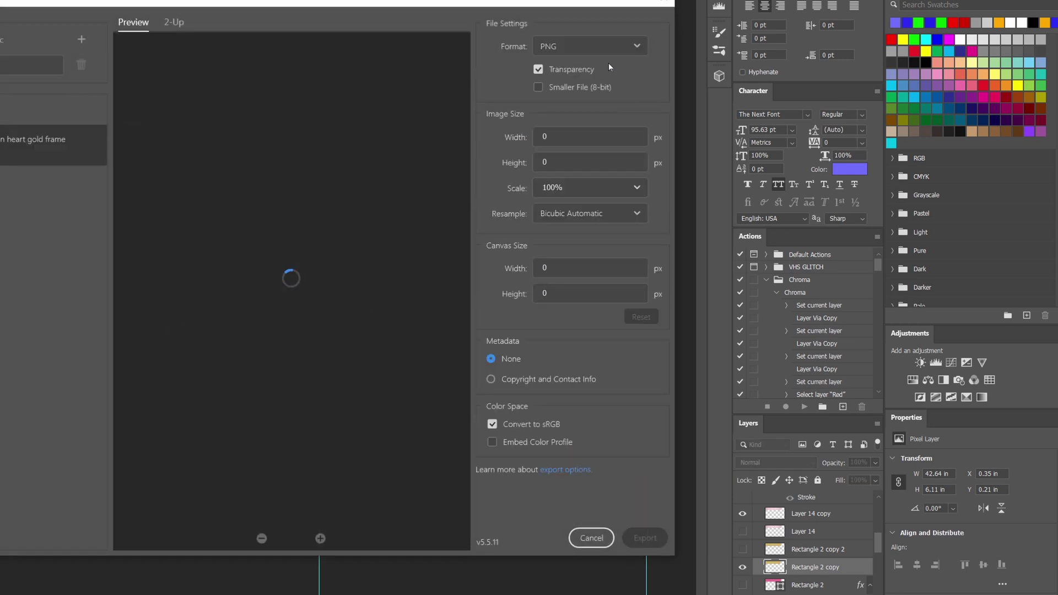
{"action": "left_click", "coordinate": [645, 538]}
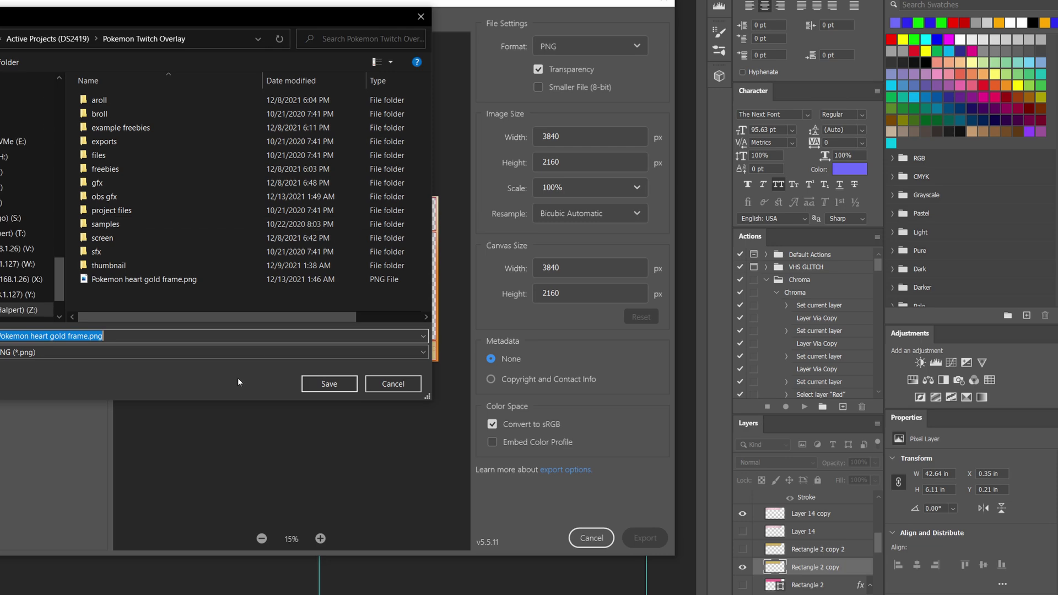
{"action": "left_click", "coordinate": [342, 391]}
{"action": "left_click", "coordinate": [222, 289]}
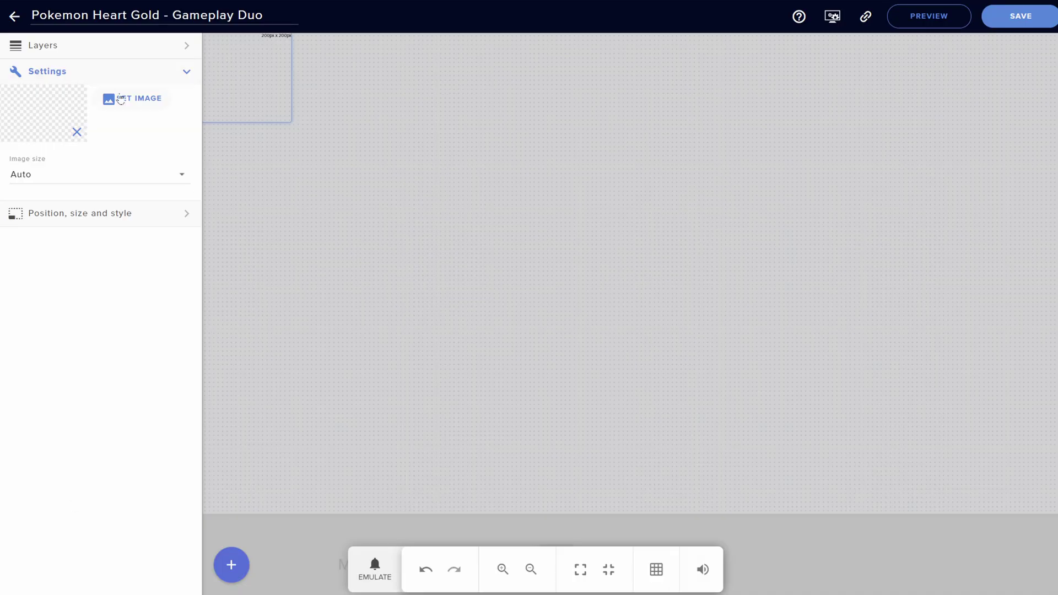
In StreamElements, upload Pokemon heart gold frame.png to the media library and set it as the image widget's picture.
{"action": "left_click", "coordinate": [121, 99]}
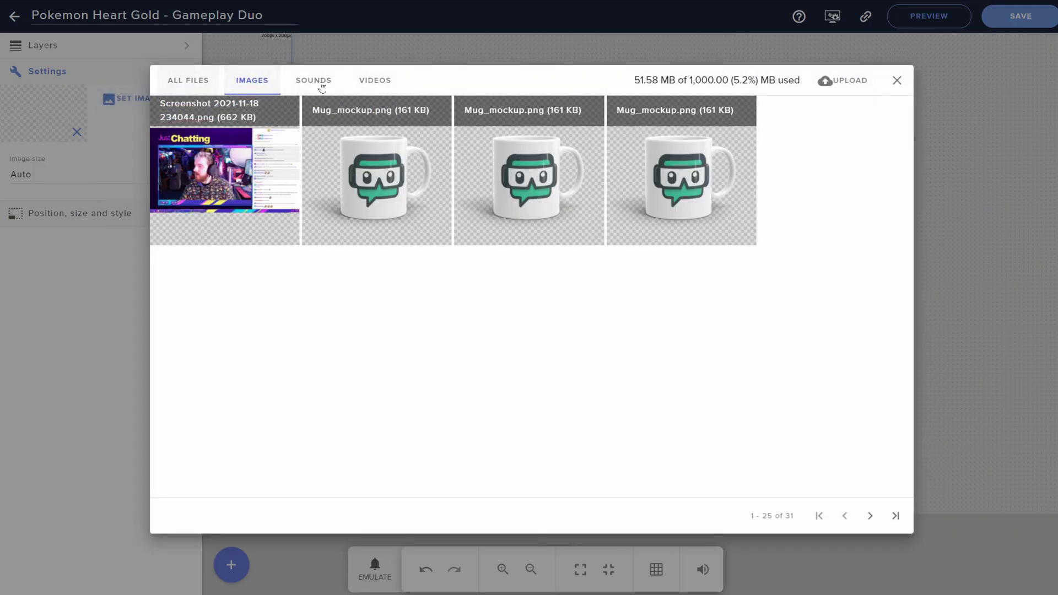
{"action": "left_click", "coordinate": [860, 89]}
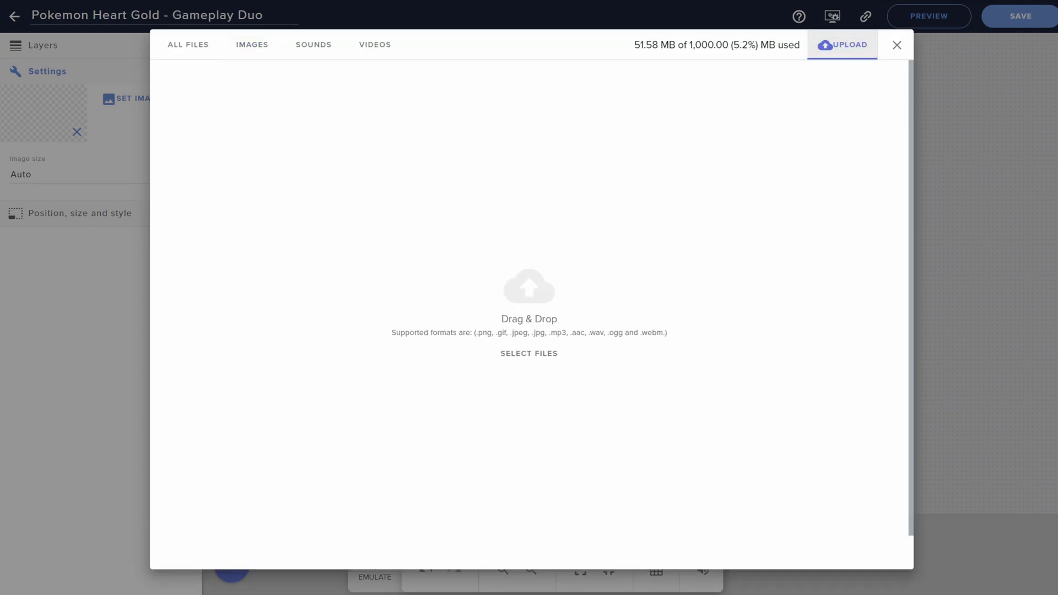
{"action": "key", "text": "alt+Tab"}
{"action": "key", "text": "alt+Up"}
{"action": "left_click_drag", "start_coordinate": [115, 361], "coordinate": [669, 273]}
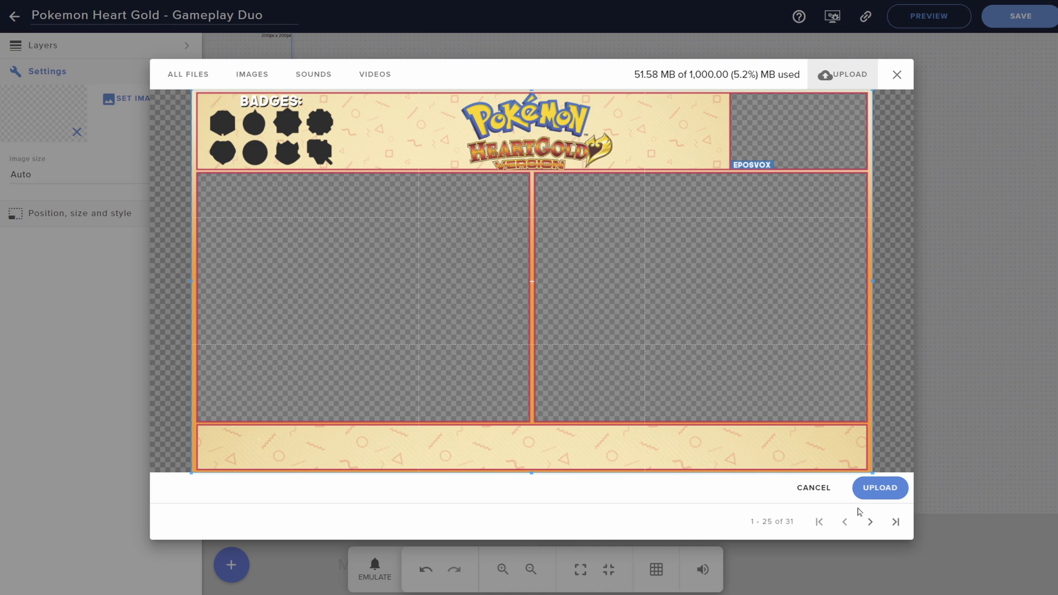
{"action": "left_click", "coordinate": [863, 489]}
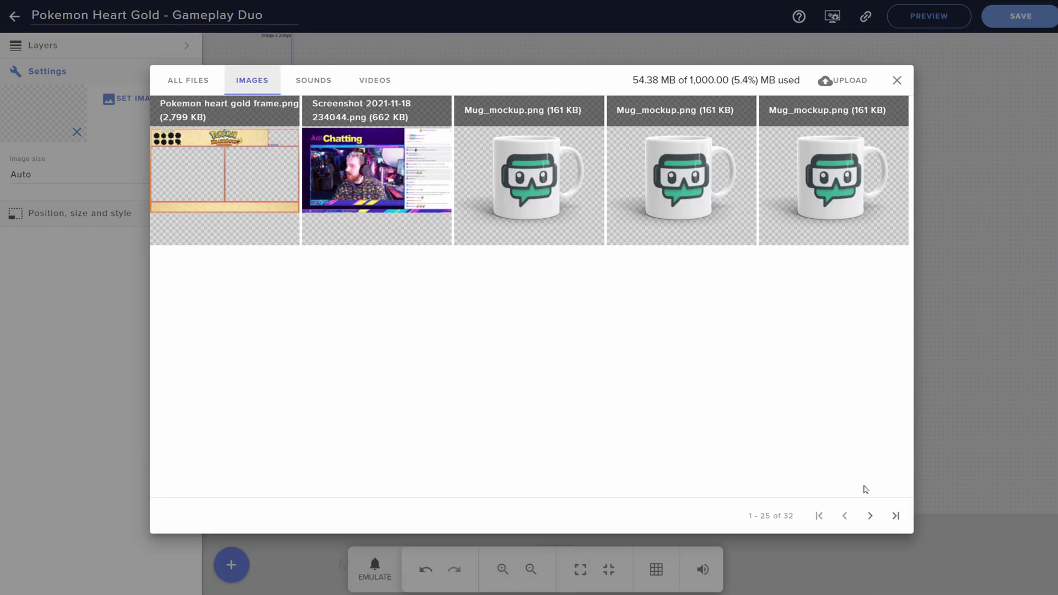
{"action": "mouse_move", "coordinate": [244, 192]}
{"action": "left_click", "coordinate": [190, 110]}
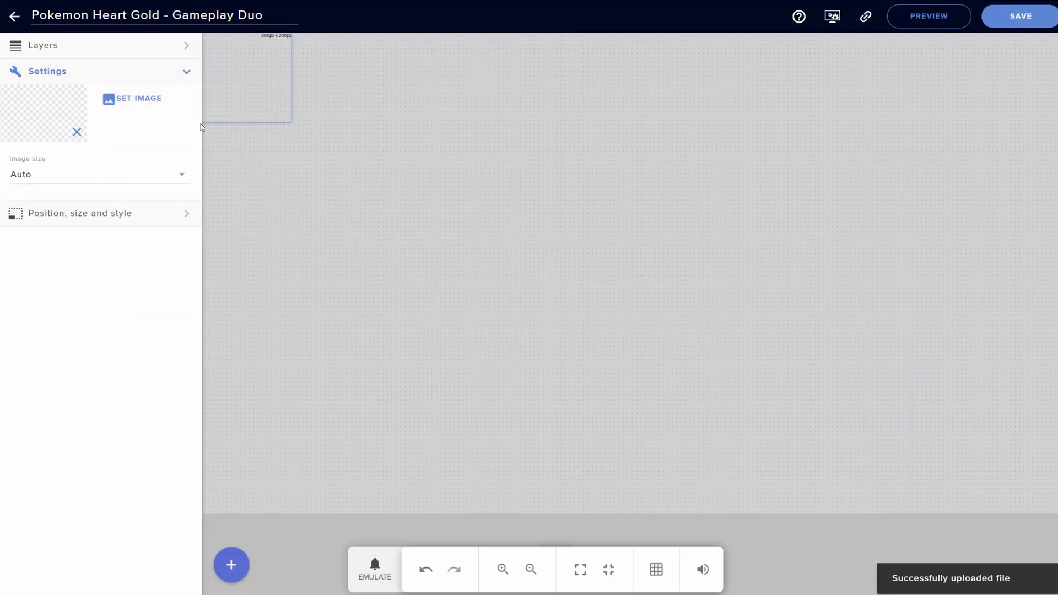
Change the frame widget's image size mode to Scaled and enlarge the widget to about 1913 × 1092 px across the canvas.
{"action": "right_click", "coordinate": [262, 69]}
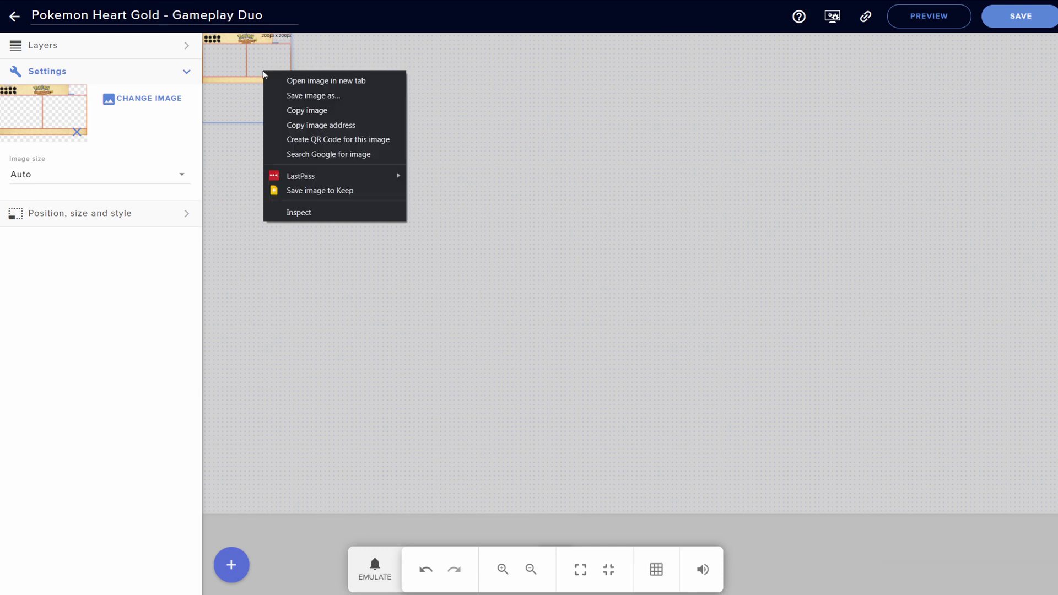
{"action": "left_click", "coordinate": [244, 60]}
{"action": "left_click", "coordinate": [148, 175]}
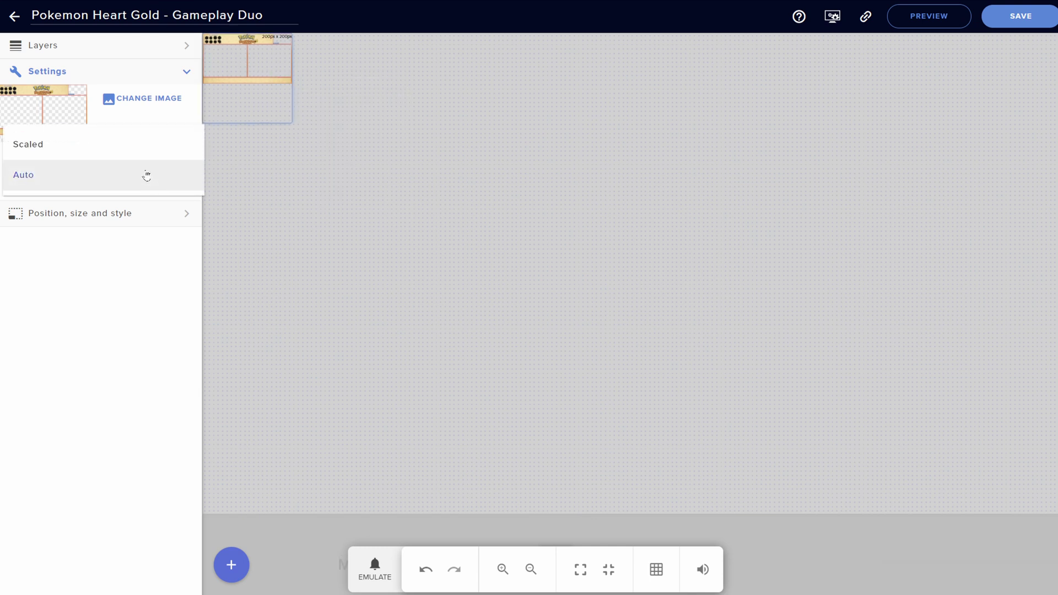
{"action": "left_click", "coordinate": [149, 154]}
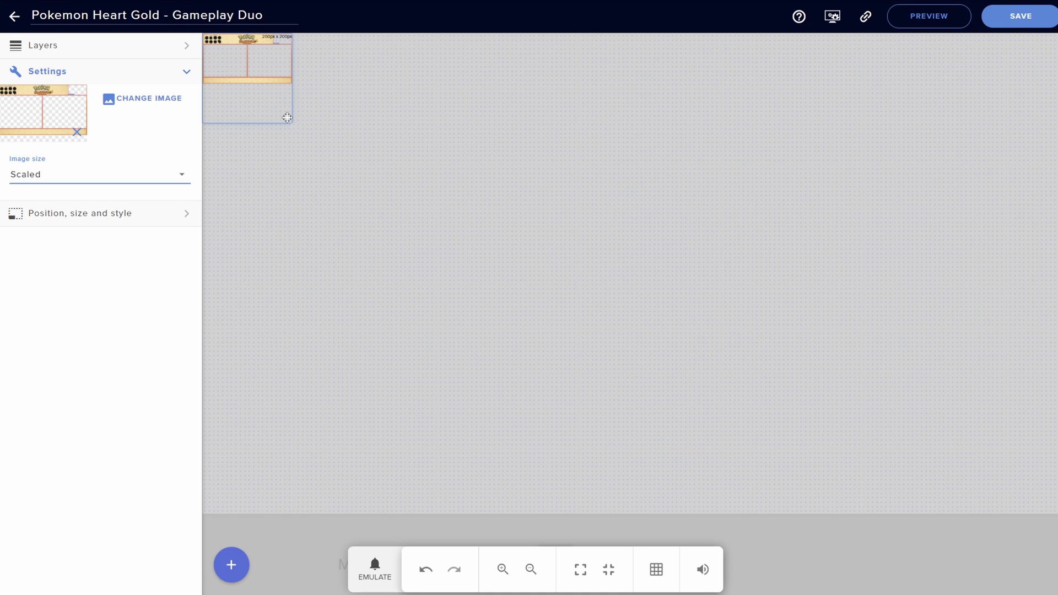
{"action": "left_click_drag", "start_coordinate": [292, 120], "coordinate": [1053, 517]}
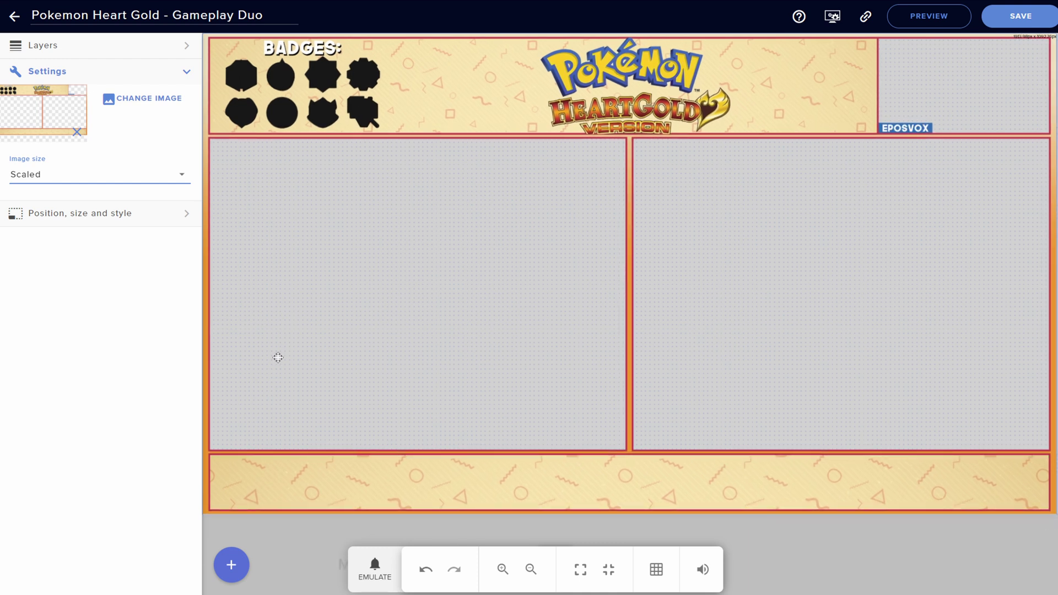
Set the frame widget's size to 1920 × 1080 px and center it on the canvas.
{"action": "left_click", "coordinate": [91, 212]}
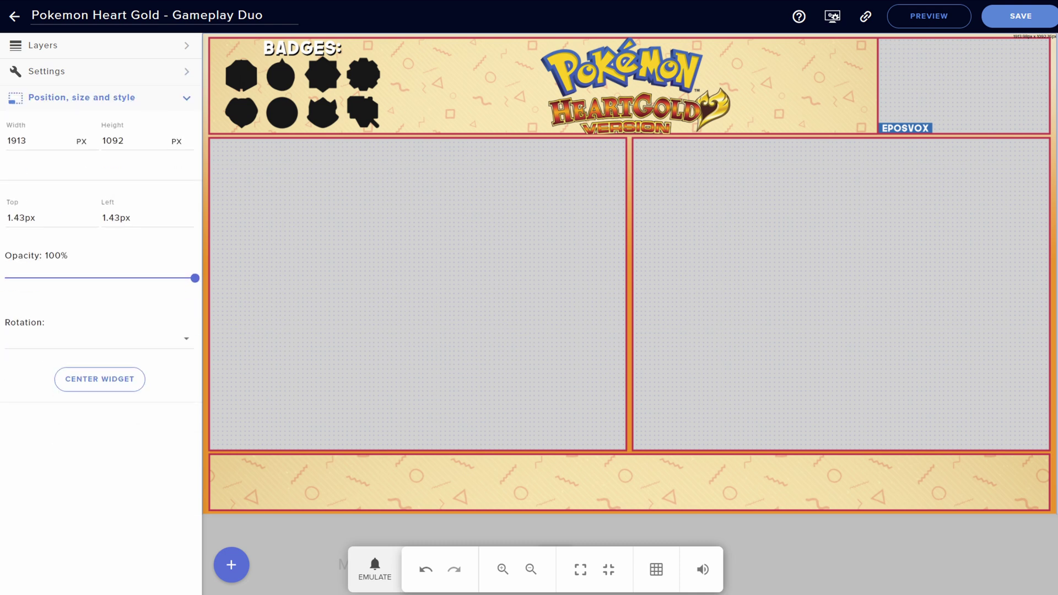
{"action": "key", "text": "Tab"}
{"action": "type", "text": "1920"}
{"action": "key", "text": "Tab"}
{"action": "type", "text": "1080"}
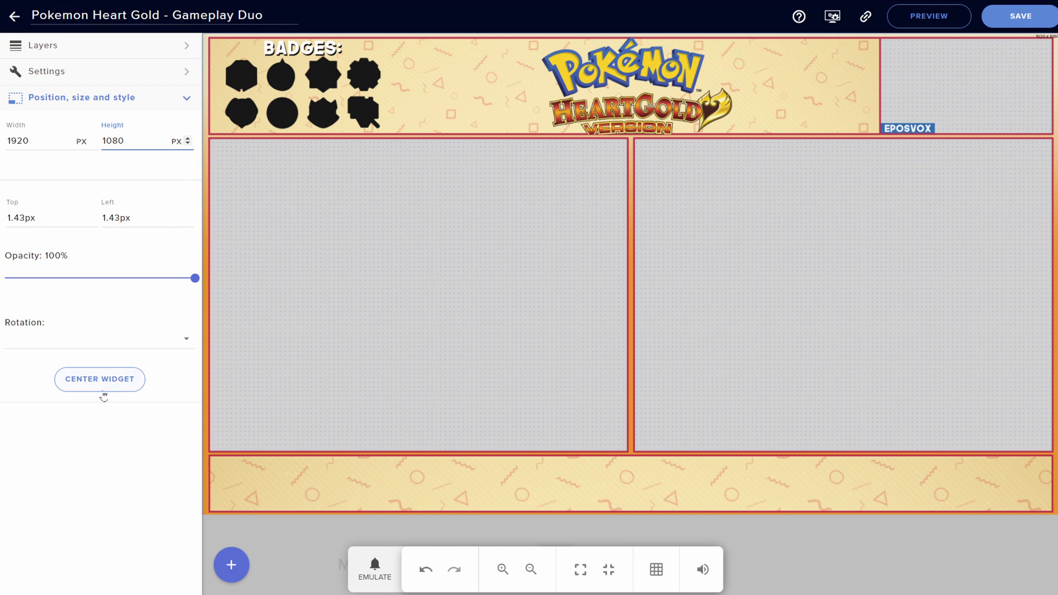
{"action": "left_click", "coordinate": [104, 387]}
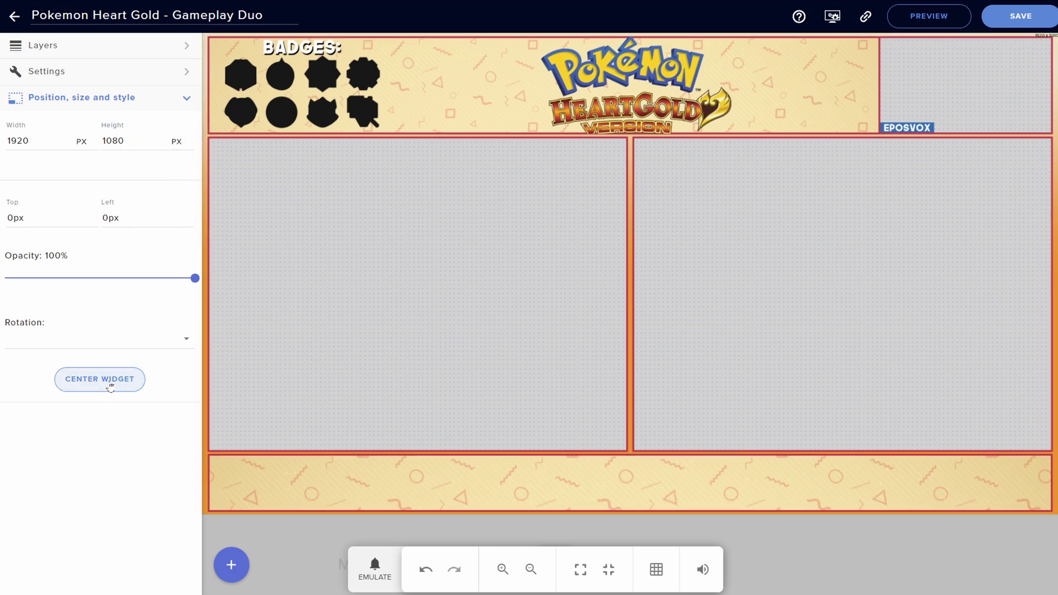
Set the frame widget's rotation to 0°.
{"action": "left_click", "coordinate": [141, 338]}
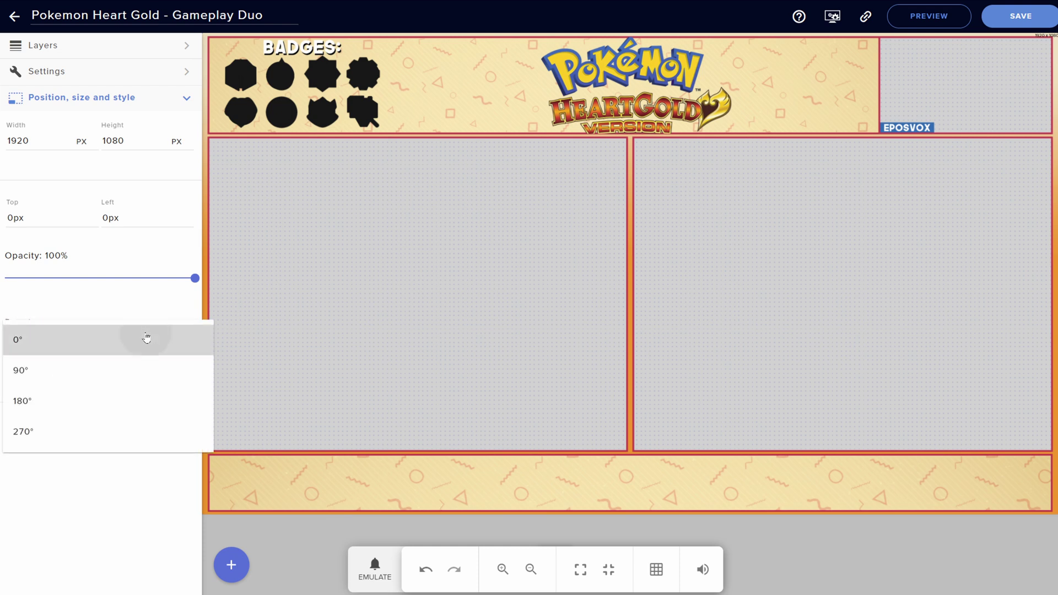
{"action": "left_click", "coordinate": [146, 337]}
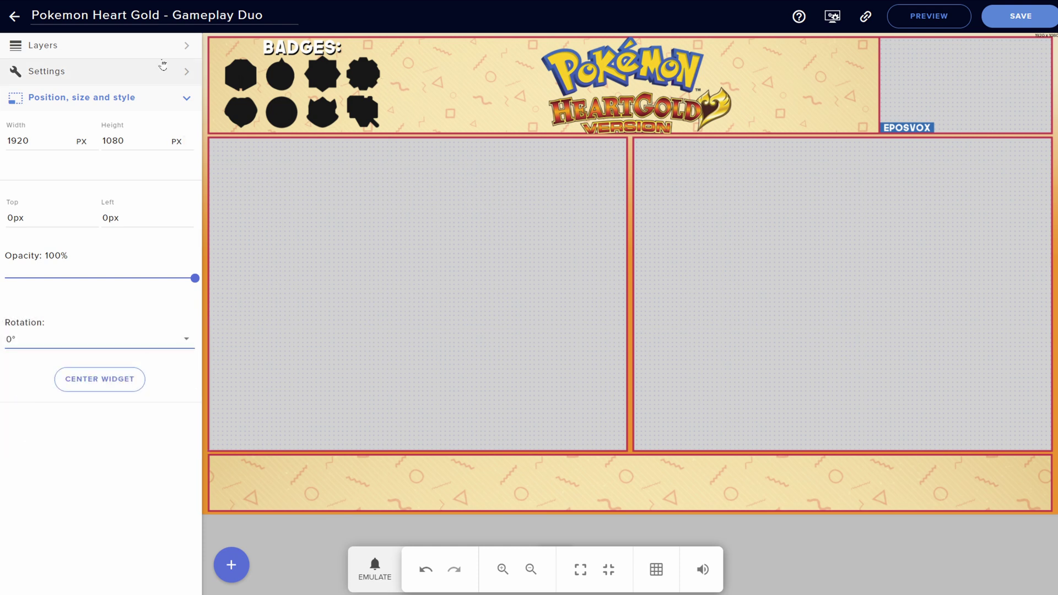
{"action": "left_click", "coordinate": [160, 91]}
Add an AlertBox widget and fit it into the header space between the Pokemon logo and the webcam window.
{"action": "left_click", "coordinate": [225, 564]}
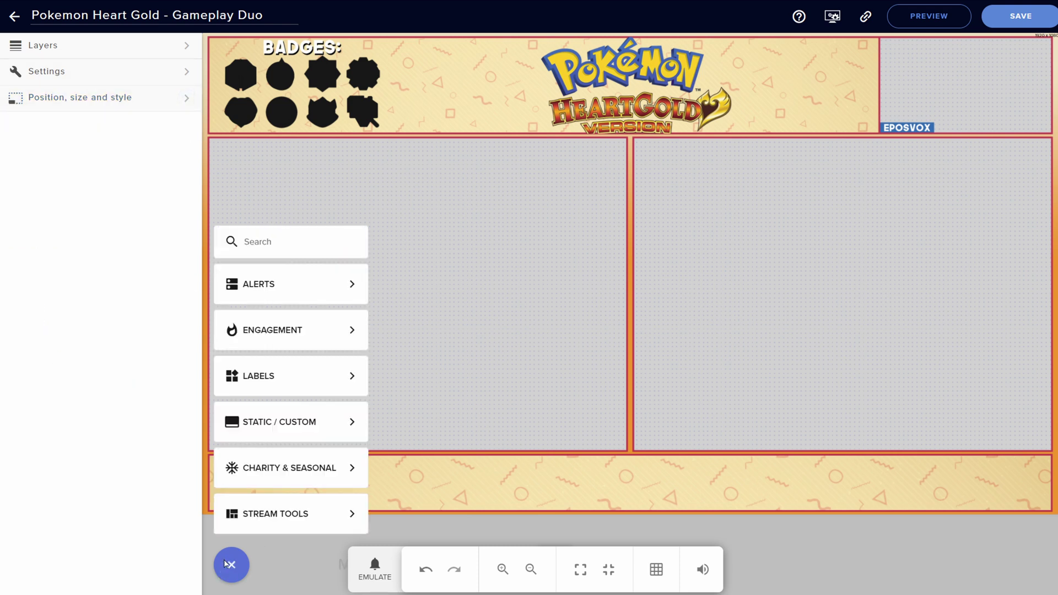
{"action": "mouse_move", "coordinate": [346, 304]}
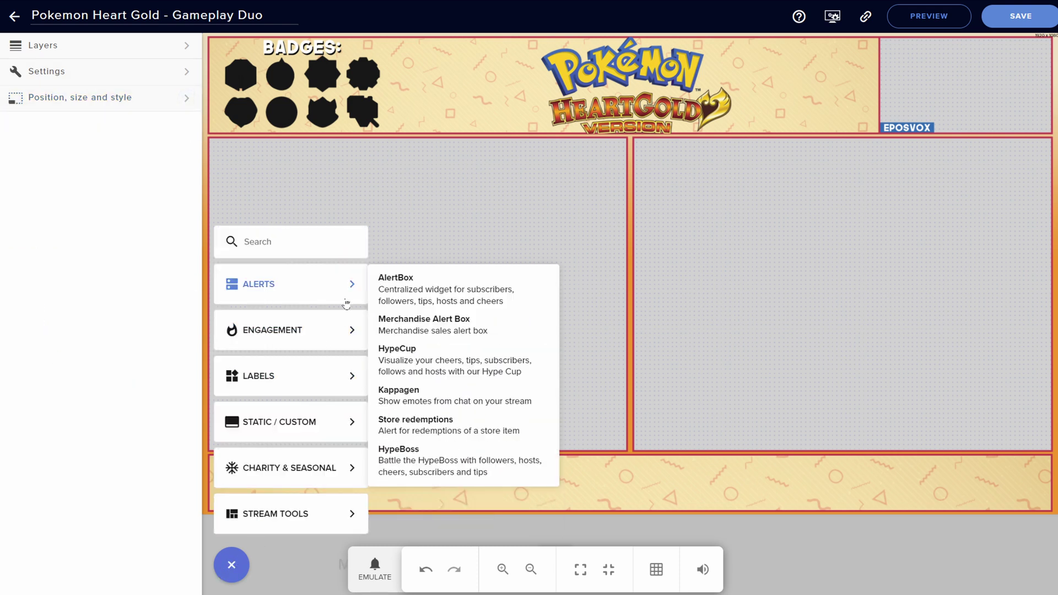
{"action": "left_click", "coordinate": [428, 292]}
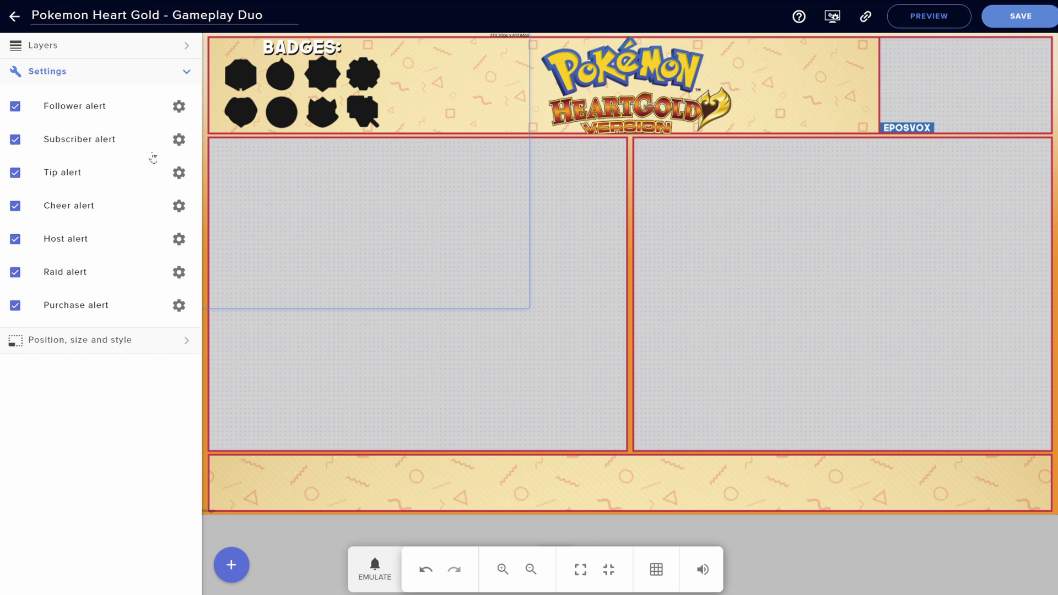
{"action": "left_click_drag", "start_coordinate": [524, 307], "coordinate": [855, 93]}
{"action": "left_click_drag", "start_coordinate": [785, 112], "coordinate": [737, 128]}
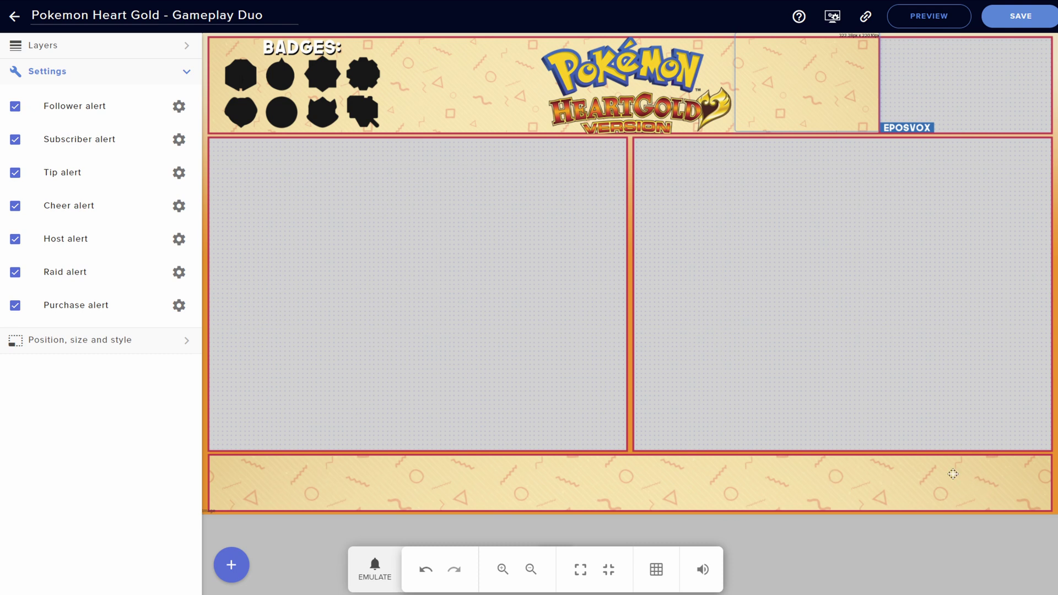
Add a Latest subscriber label and move it to the right end of the overlay's footer bar.
{"action": "left_click", "coordinate": [232, 564]}
{"action": "mouse_move", "coordinate": [315, 387]}
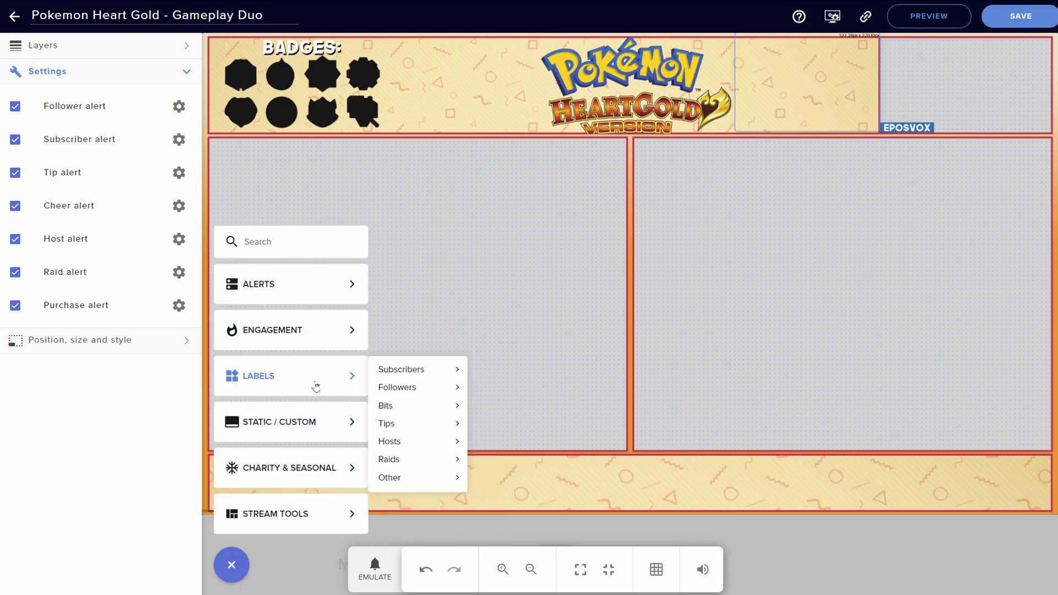
{"action": "mouse_move", "coordinate": [330, 523]}
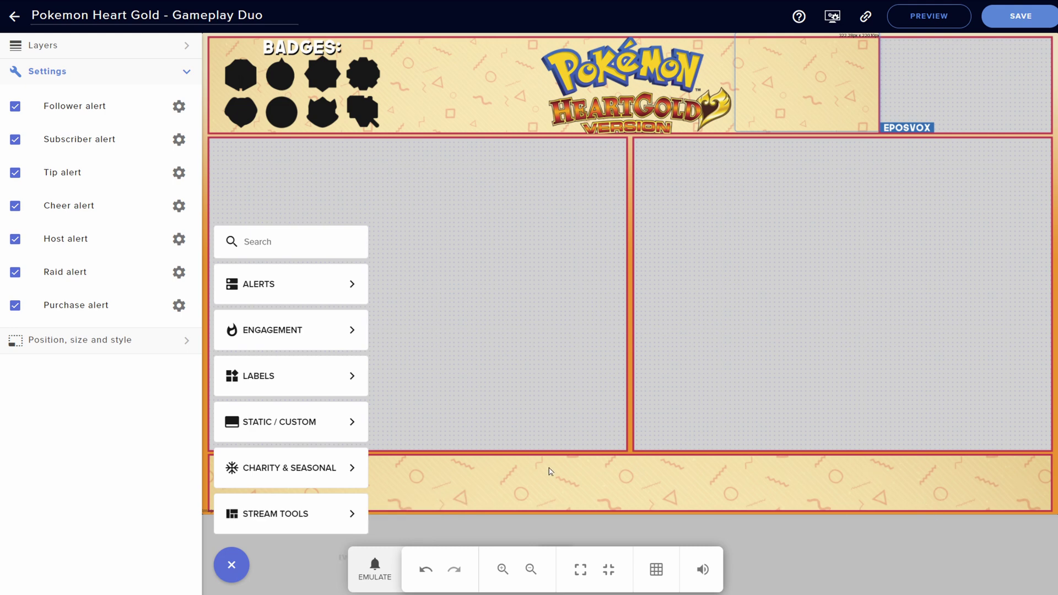
{"action": "mouse_move", "coordinate": [307, 294]}
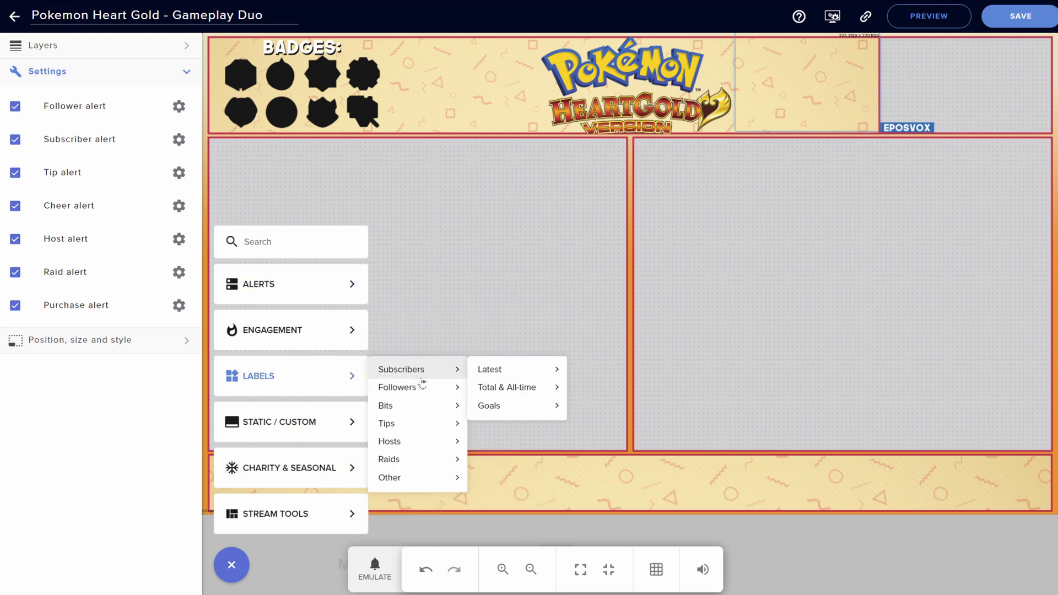
{"action": "mouse_move", "coordinate": [447, 375]}
{"action": "mouse_move", "coordinate": [520, 373]}
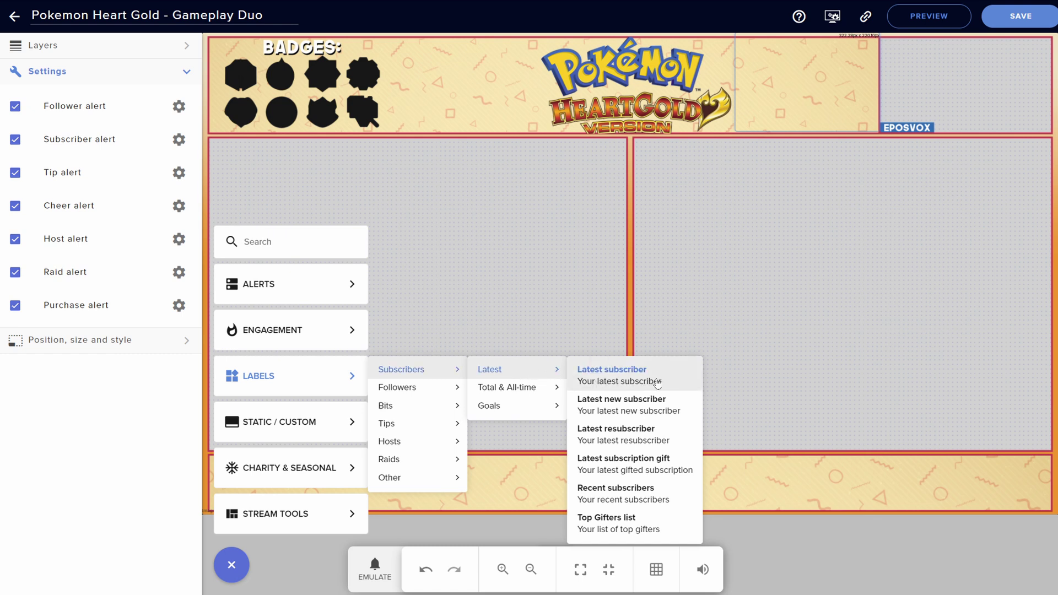
{"action": "left_click", "coordinate": [629, 380]}
{"action": "left_click_drag", "start_coordinate": [338, 60], "coordinate": [809, 470]}
Set the Latest Subscriber label's font size to 30.
{"action": "left_click", "coordinate": [56, 195]}
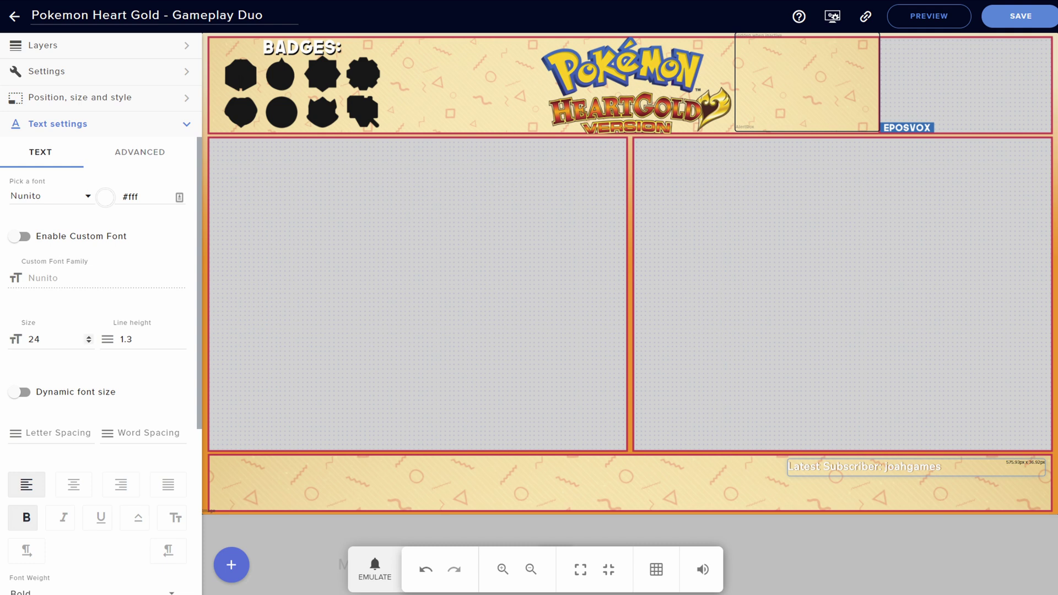
{"action": "left_click", "coordinate": [88, 337]}
{"action": "left_click", "coordinate": [88, 337]}
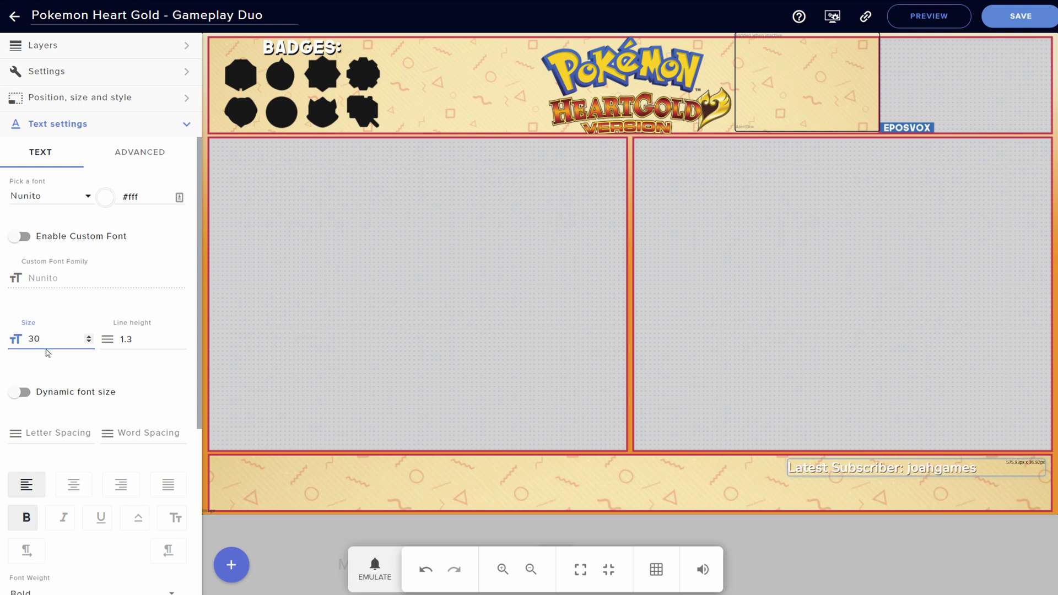
{"action": "left_click", "coordinate": [49, 277]}
Add a latest tip label, place it directly below the Latest Subscriber label, and enlarge its box to nearly the same width.
{"action": "left_click", "coordinate": [232, 564]}
{"action": "mouse_move", "coordinate": [335, 375]}
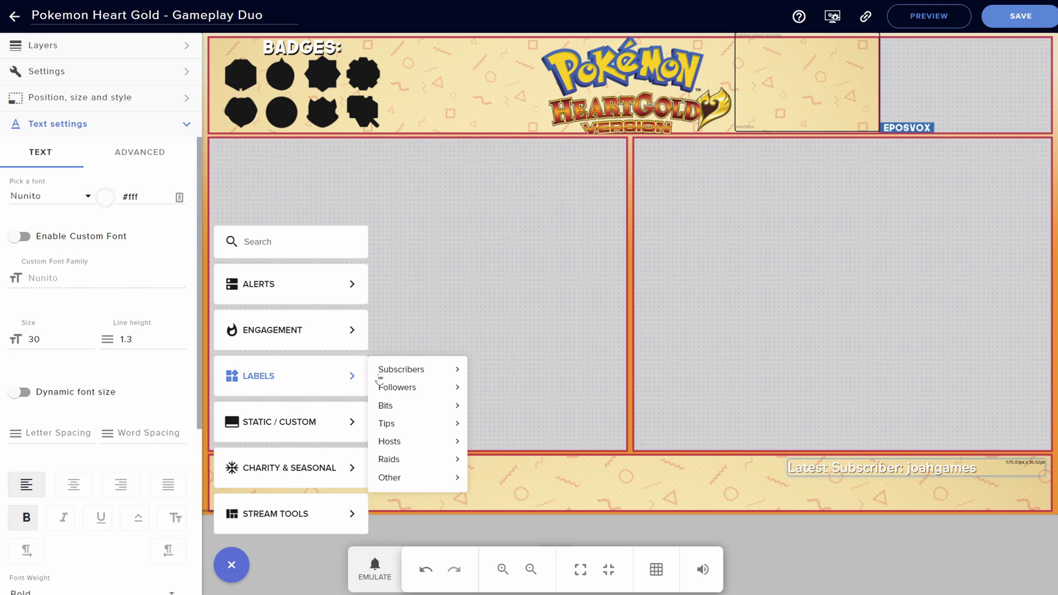
{"action": "mouse_move", "coordinate": [436, 427]}
{"action": "mouse_move", "coordinate": [443, 484]}
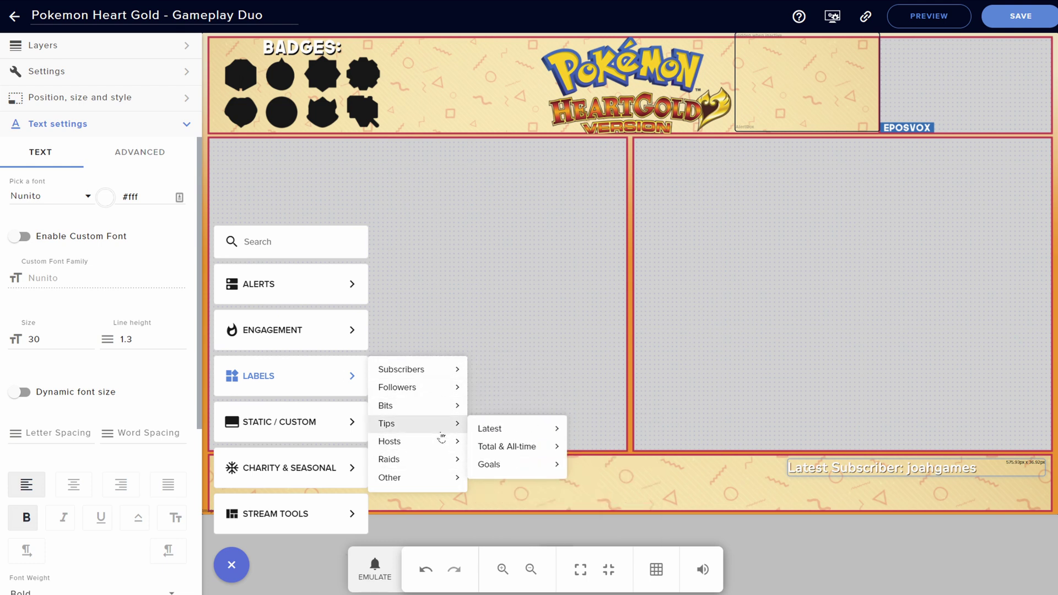
{"action": "mouse_move", "coordinate": [518, 434]}
{"action": "left_click", "coordinate": [594, 431]}
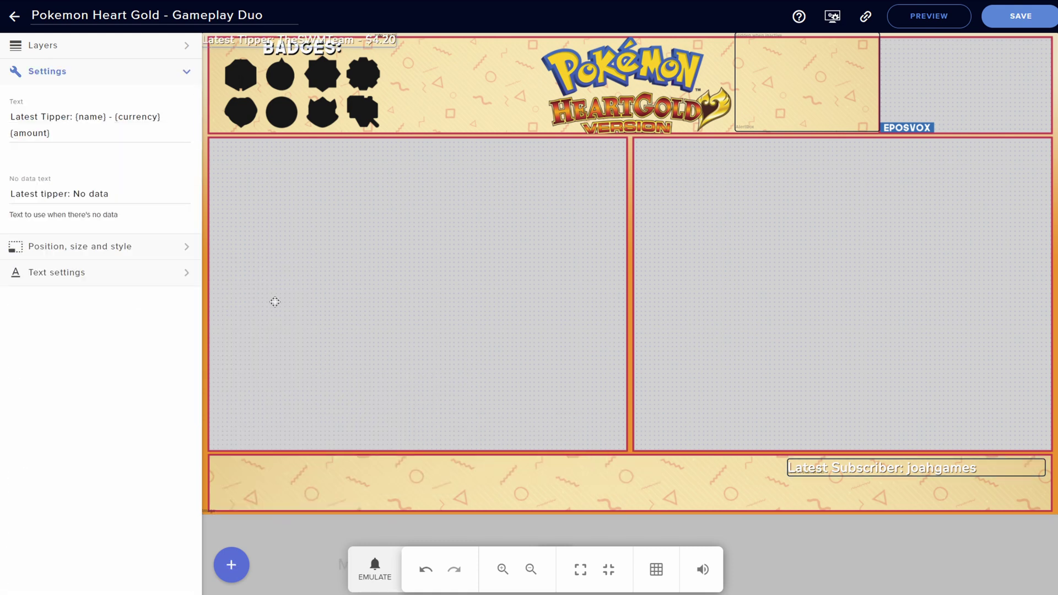
{"action": "mouse_move", "coordinate": [819, 465]}
{"action": "left_mouse_down"}
{"action": "mouse_move", "coordinate": [836, 467]}
{"action": "mouse_move", "coordinate": [821, 467]}
{"action": "left_mouse_up"}
{"action": "left_click_drag", "start_coordinate": [328, 43], "coordinate": [916, 490]}
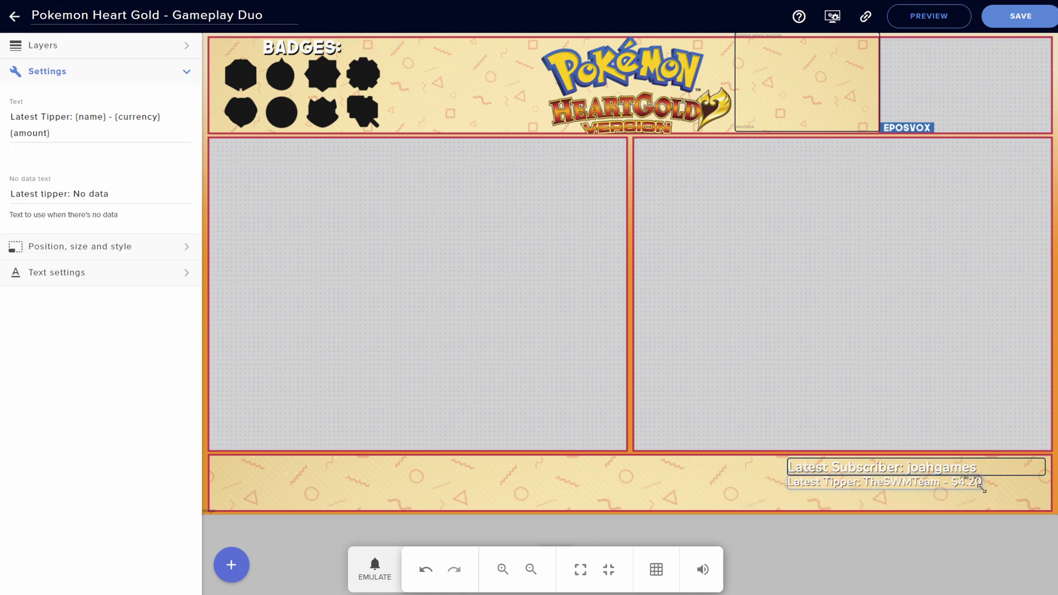
{"action": "left_click_drag", "start_coordinate": [981, 487], "coordinate": [1038, 507]}
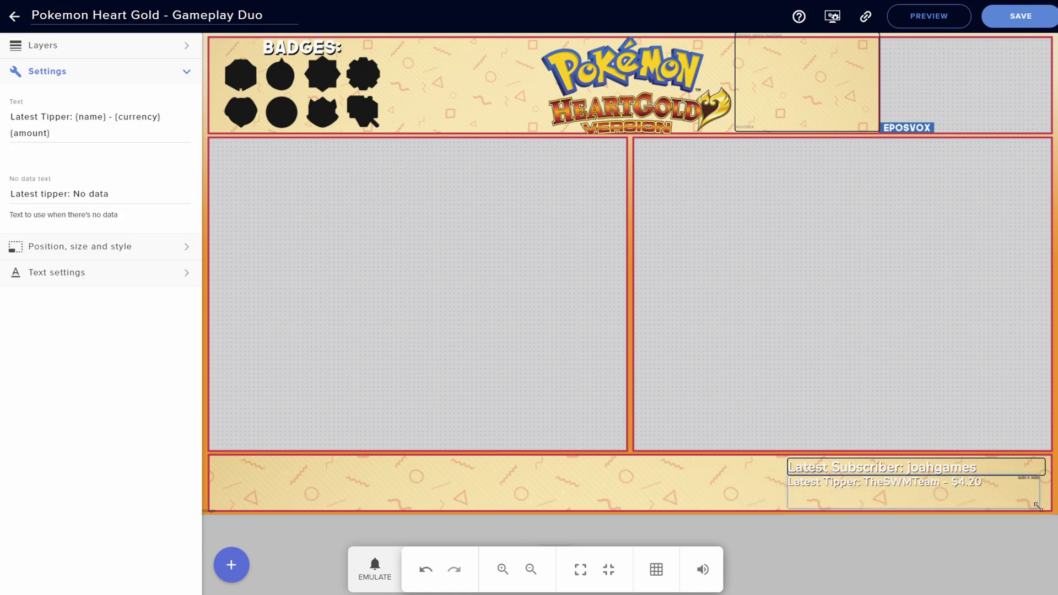
Set the Latest Tipper label's font size to 30.
{"action": "left_click", "coordinate": [91, 270]}
{"action": "double_click", "coordinate": [88, 338]}
{"action": "type", "text": "30"}
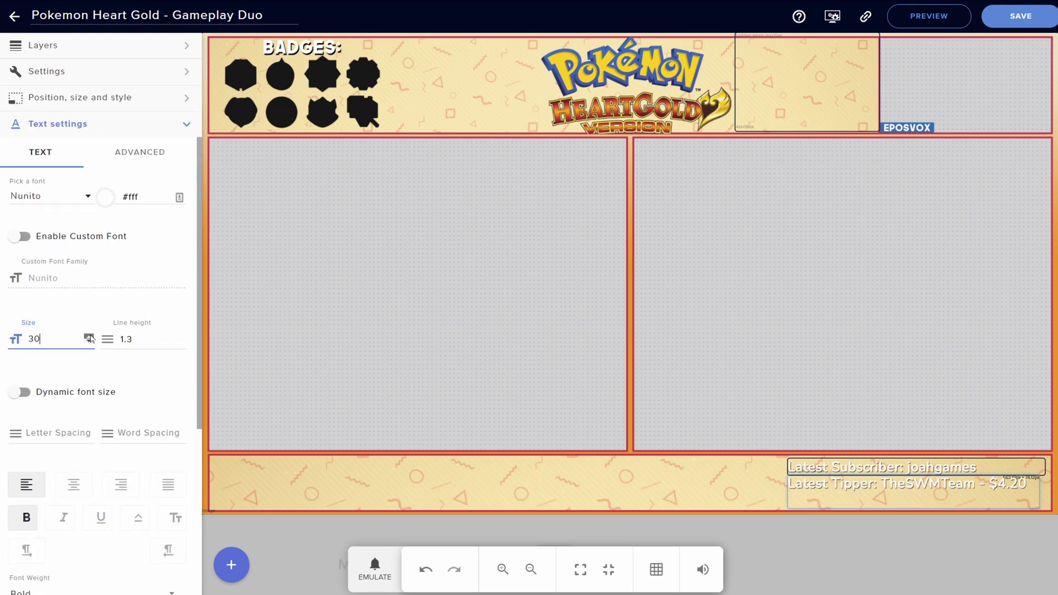
Shrink the Latest Tipper label's box height and nudge the label slightly down, keeping it under the Latest Subscriber label.
{"action": "left_click_drag", "start_coordinate": [1039, 507], "coordinate": [1041, 497]}
{"action": "left_click_drag", "start_coordinate": [853, 484], "coordinate": [853, 486]}
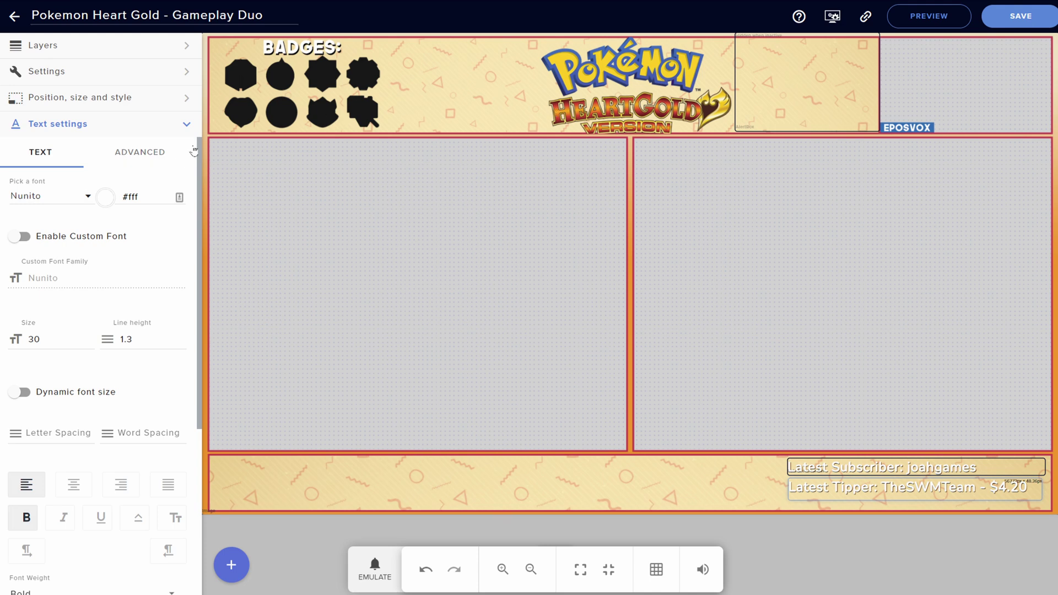
{"action": "left_click", "coordinate": [231, 564]}
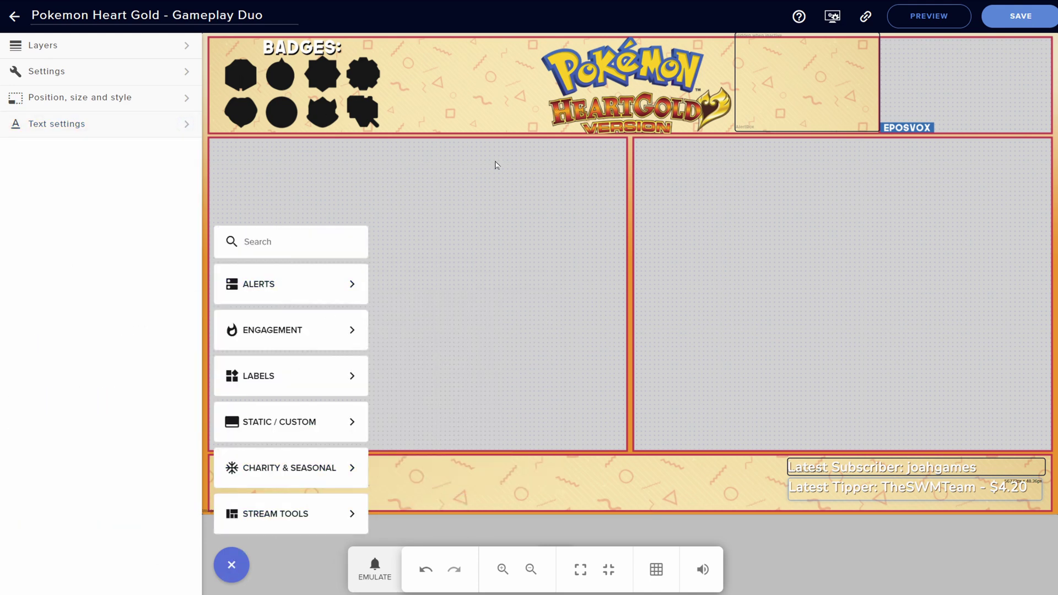
{"action": "left_click", "coordinate": [592, 26]}
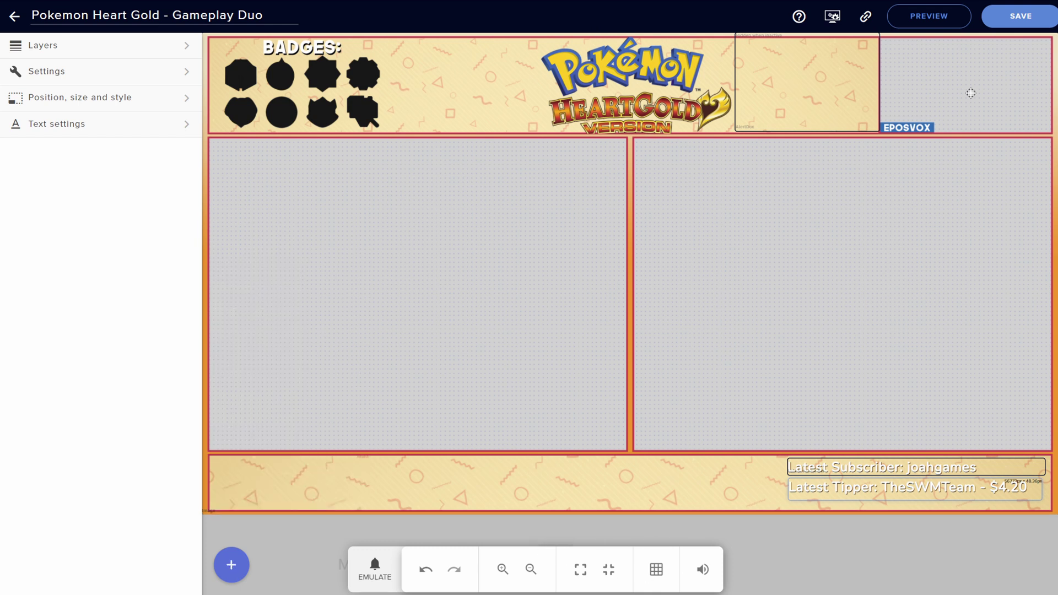
Emulate a subscriber event with the value 1 to test the alert box and the Latest Subscriber label.
{"action": "left_click", "coordinate": [375, 569]}
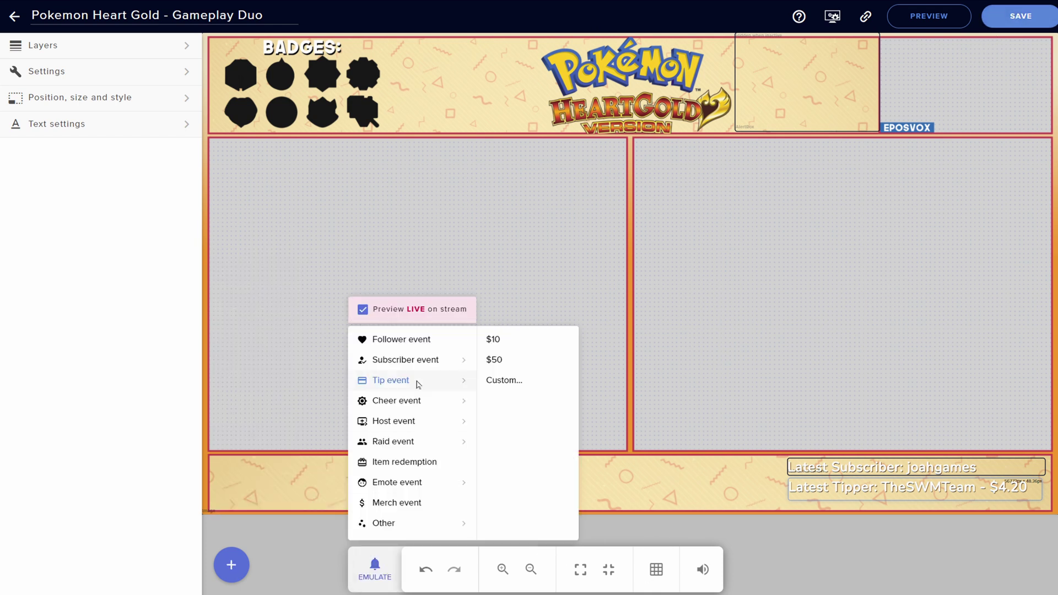
{"action": "mouse_move", "coordinate": [445, 363]}
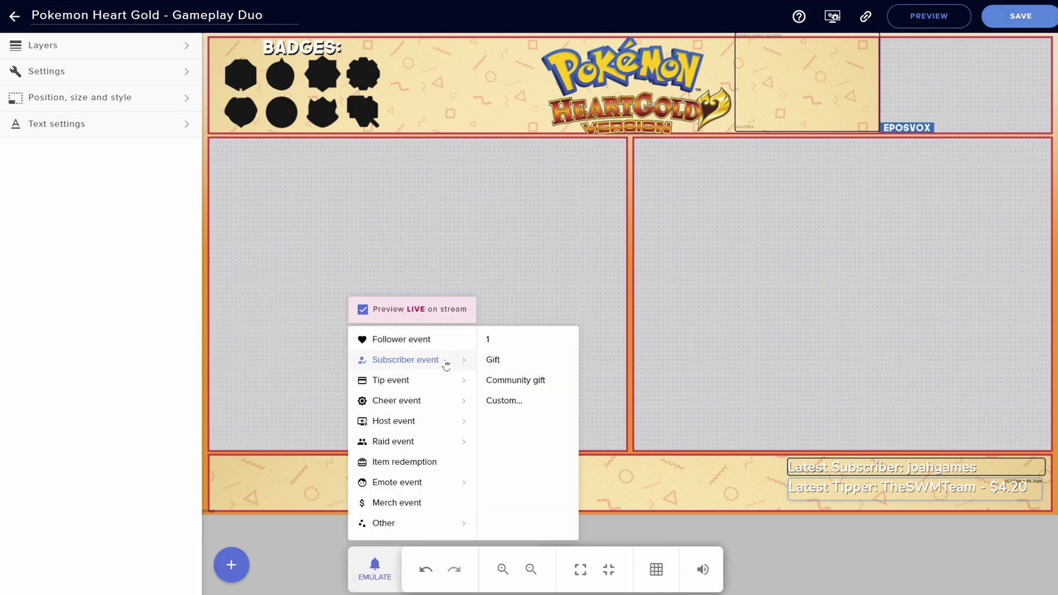
{"action": "left_click", "coordinate": [489, 341]}
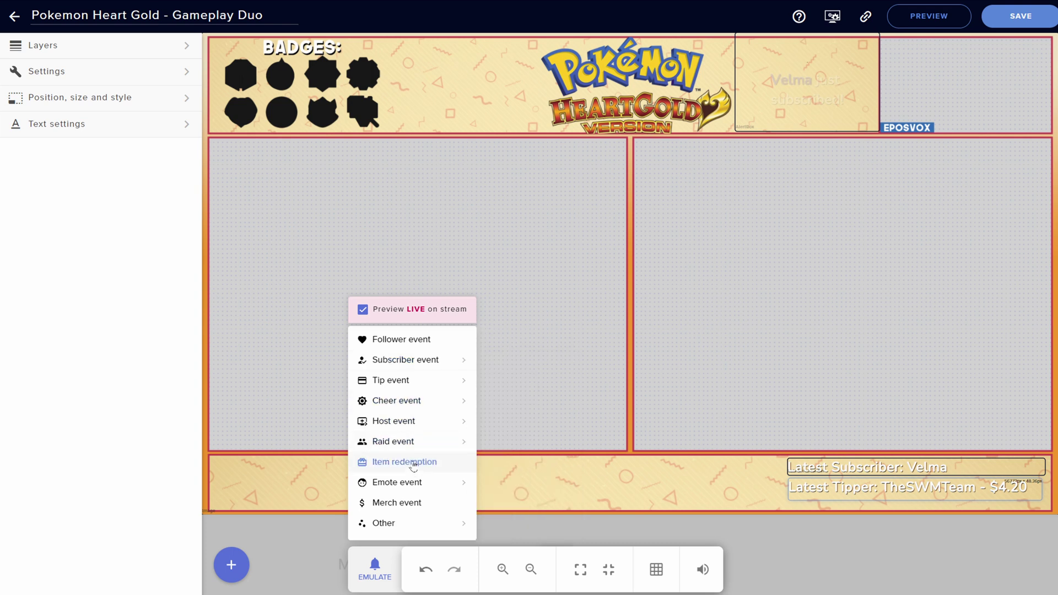
Select the alert box and look through its settings for the available alert types.
{"action": "left_click", "coordinate": [774, 75]}
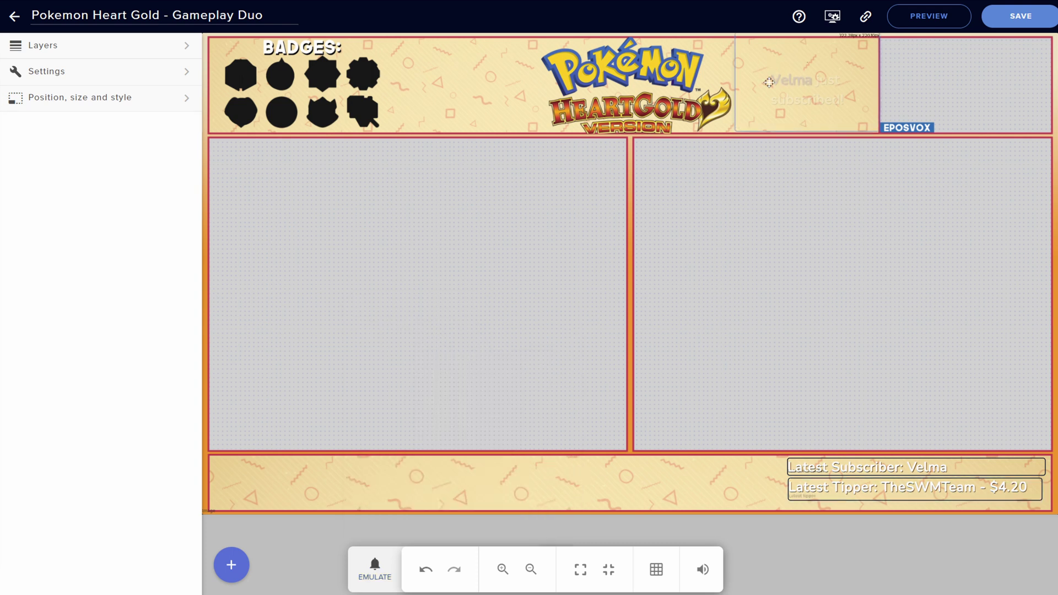
{"action": "left_click", "coordinate": [163, 99]}
{"action": "left_click", "coordinate": [159, 71]}
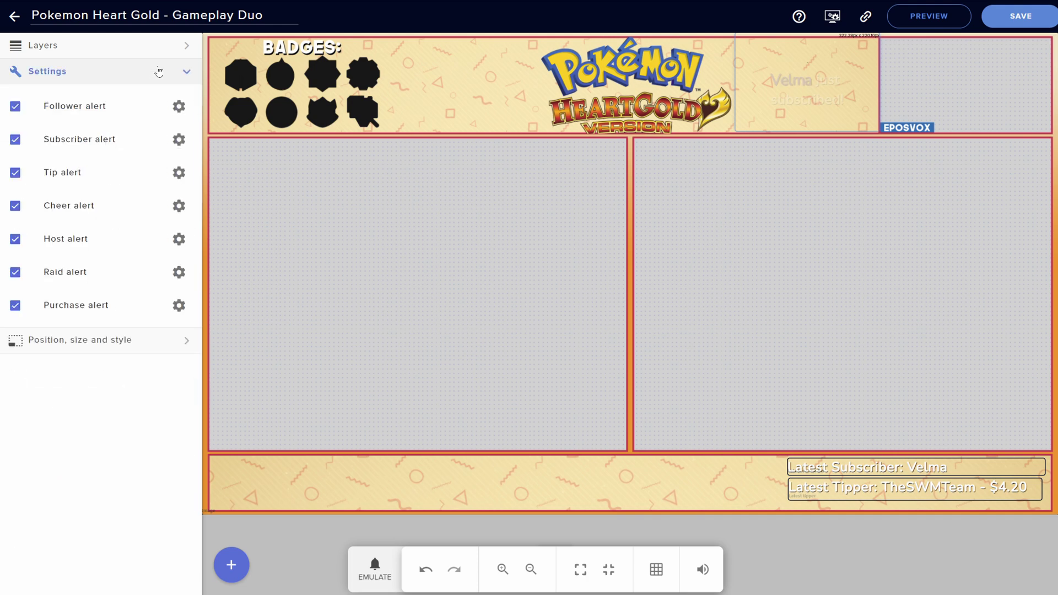
{"action": "left_click", "coordinate": [159, 72]}
Emulate a follower event to test the alert box.
{"action": "left_click", "coordinate": [231, 565]}
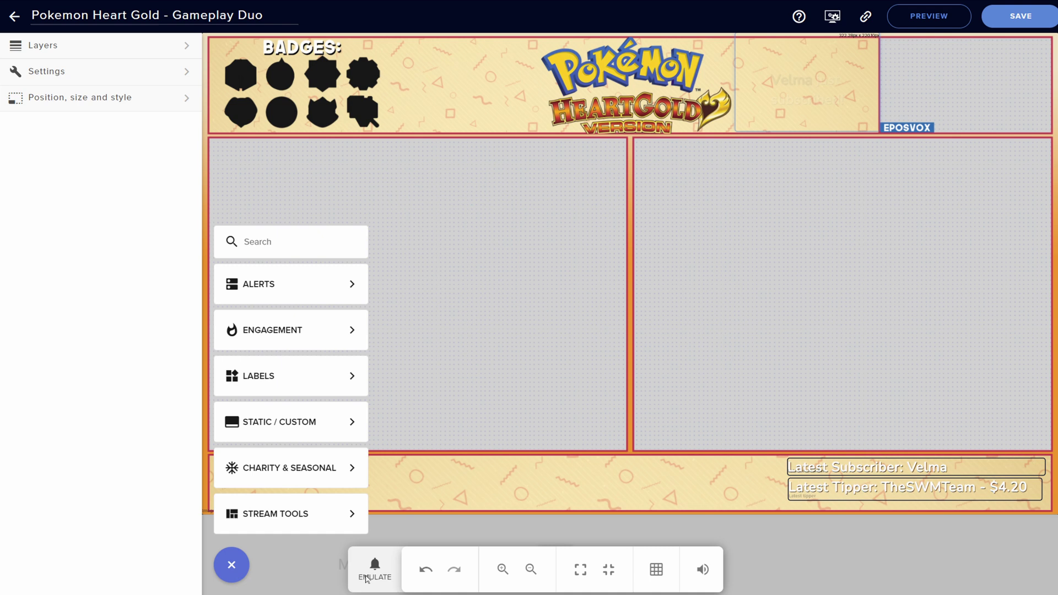
{"action": "left_click", "coordinate": [366, 577]}
{"action": "left_click", "coordinate": [374, 570]}
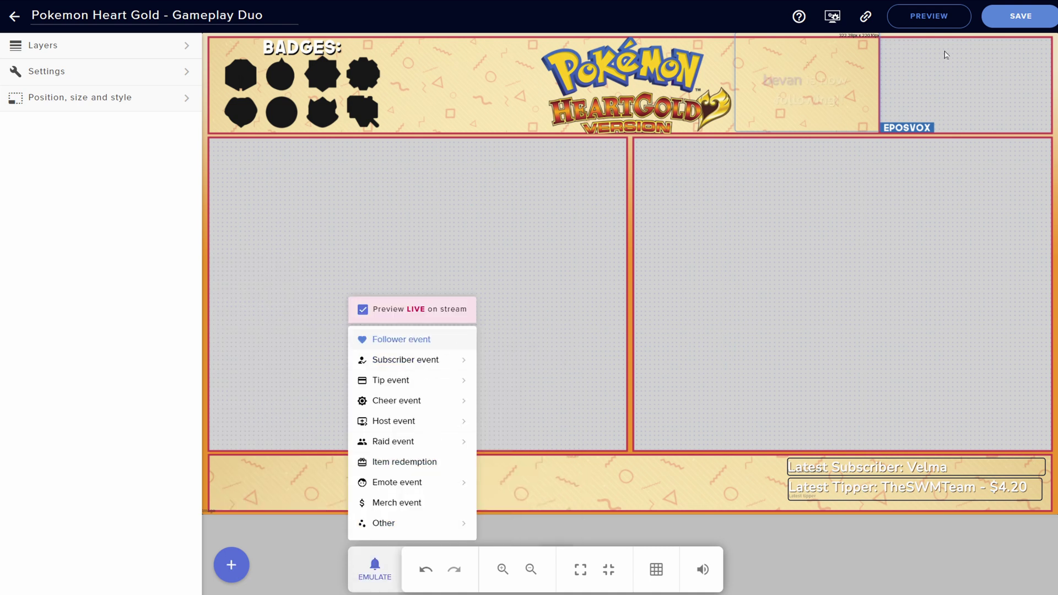
Save the overlay and copy its URL.
{"action": "left_click", "coordinate": [1024, 17]}
{"action": "left_click", "coordinate": [1025, 19]}
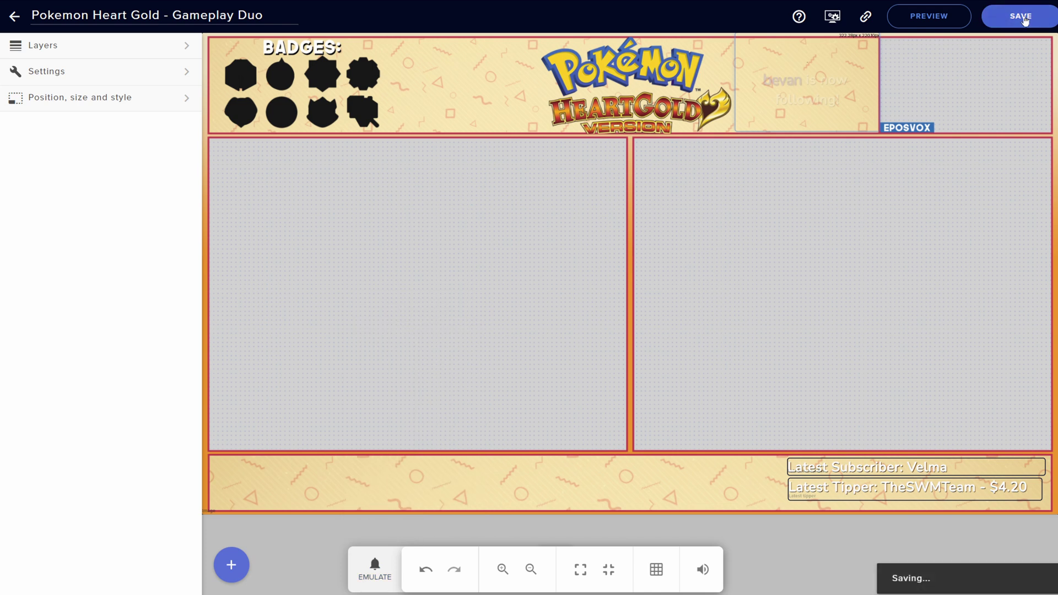
{"action": "left_click", "coordinate": [865, 16]}
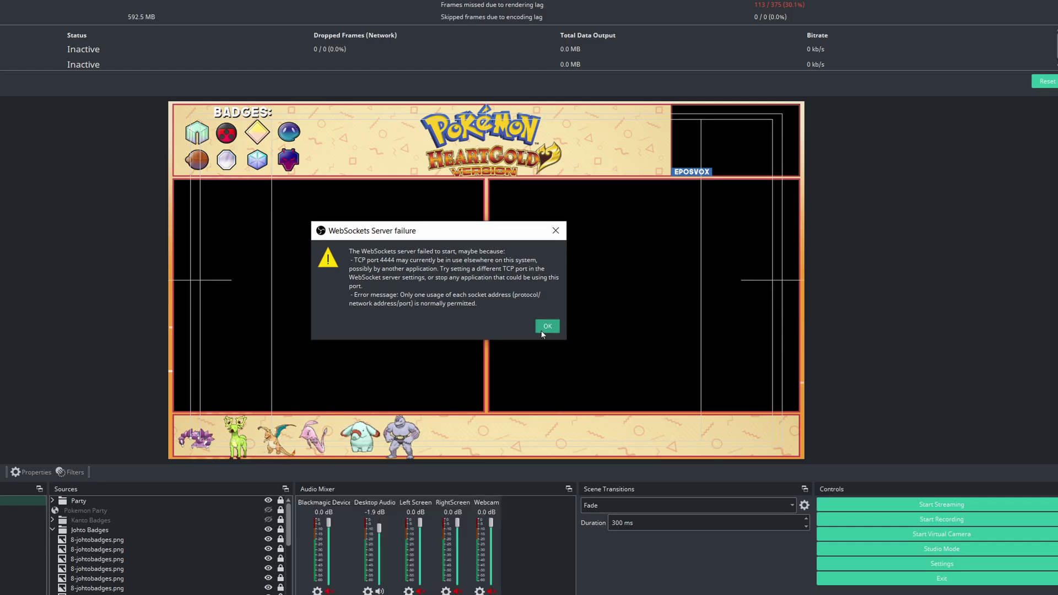
Switch to OBS Studio, dismiss the WebSockets server failure message and collapse the Johto Badges source group.
{"action": "left_click", "coordinate": [545, 326]}
{"action": "left_click", "coordinate": [70, 531]}
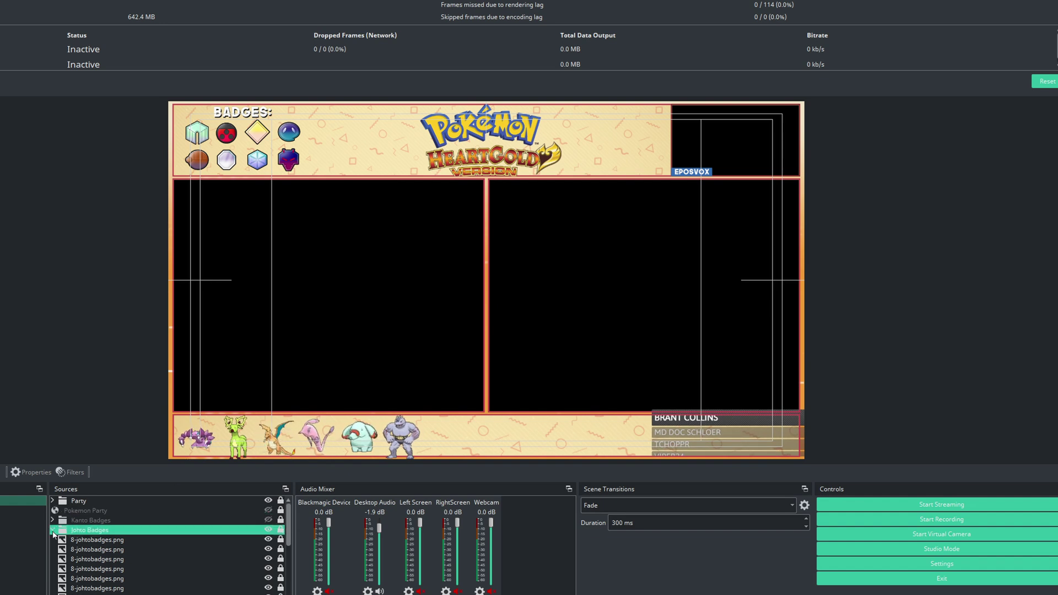
{"action": "left_click", "coordinate": [53, 534]}
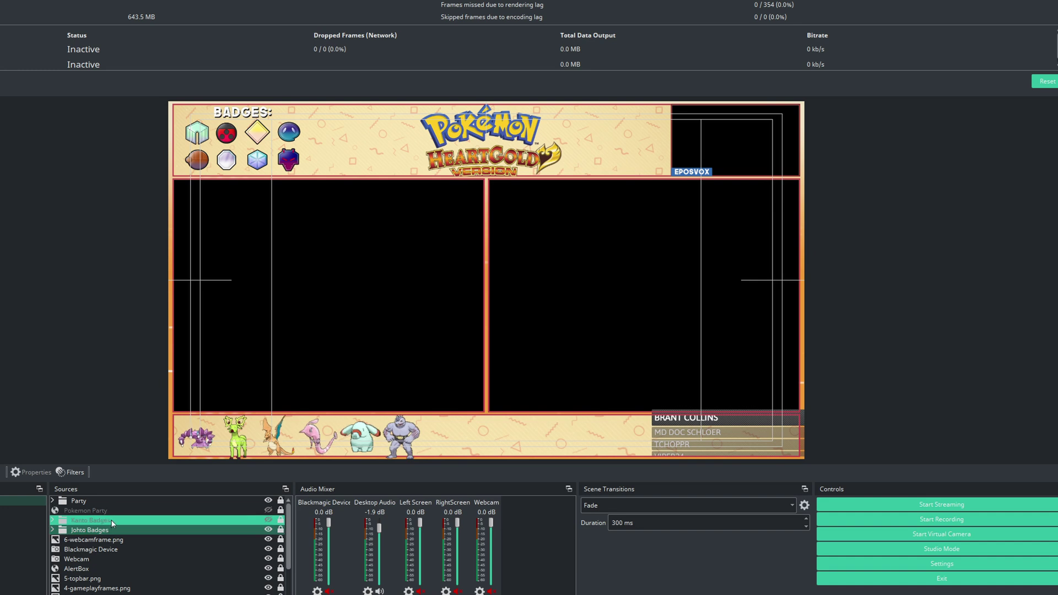
Hide the 5-topbar.png, 4-gameplayframes.png and 3-bottomframe.png sources.
{"action": "left_click", "coordinate": [153, 578]}
{"action": "scroll", "coordinate": [157, 580], "scroll_direction": "down", "scroll_amount": 2}
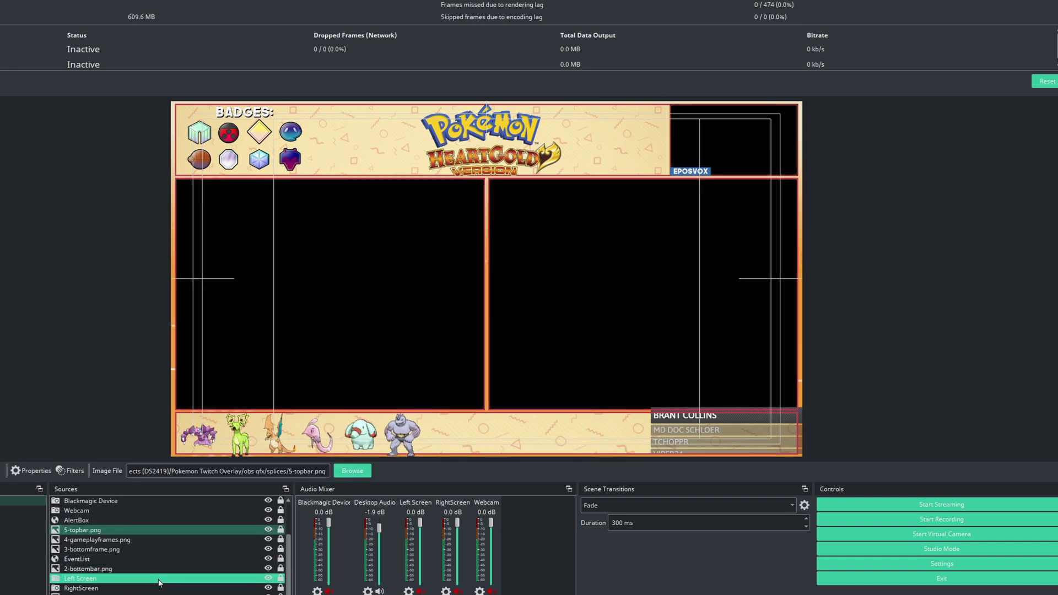
{"action": "left_click", "coordinate": [176, 548]}
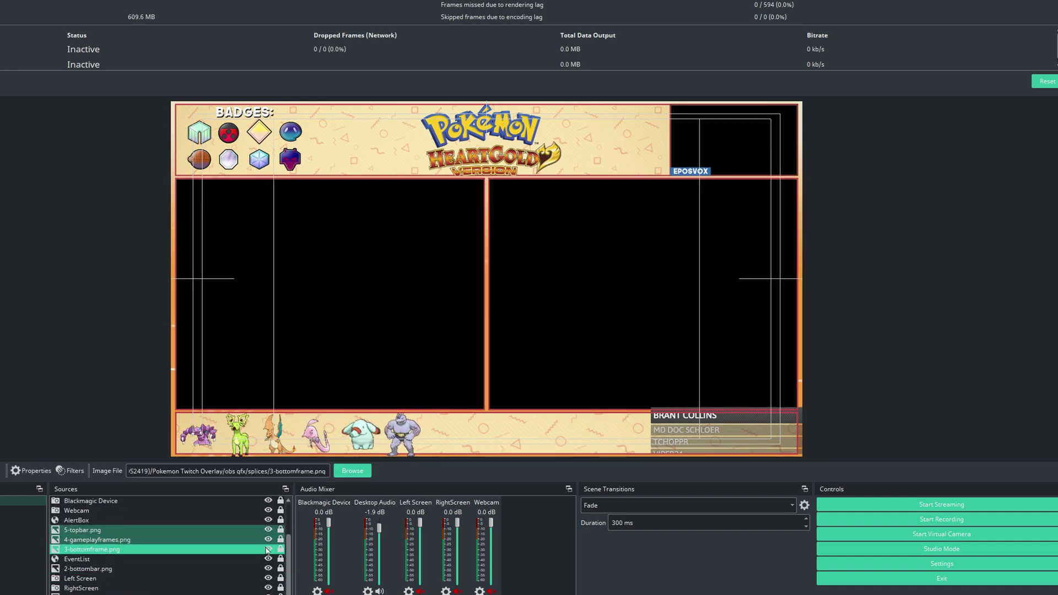
{"action": "left_click", "coordinate": [268, 549]}
{"action": "left_click", "coordinate": [268, 539]}
{"action": "left_click", "coordinate": [268, 529]}
Remove the old EventList and AlertBox sources from the scene.
{"action": "left_click", "coordinate": [242, 559]}
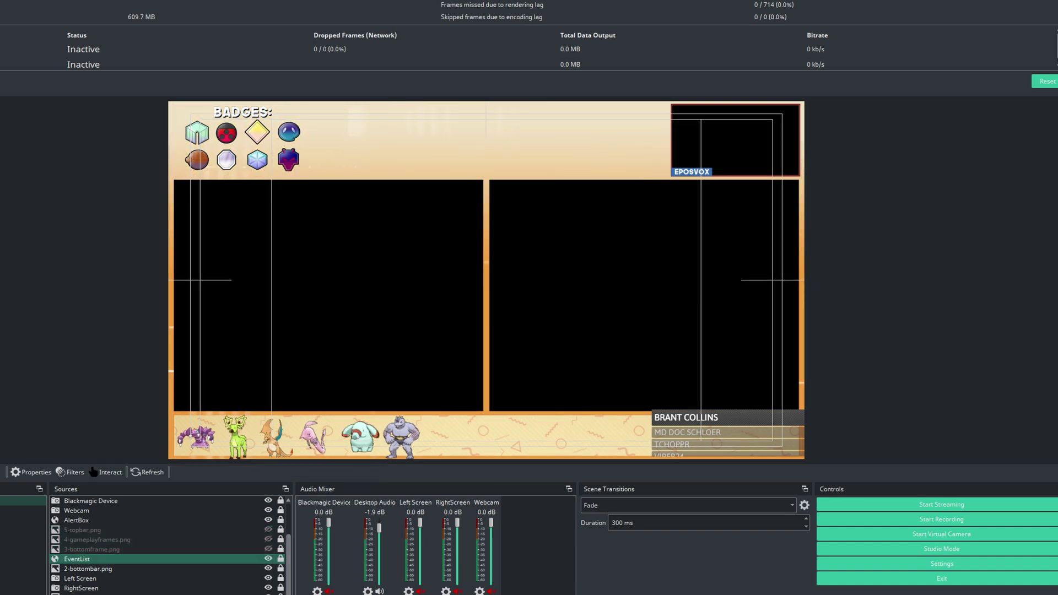
{"action": "key", "text": "Delete"}
{"action": "left_click", "coordinate": [472, 302]}
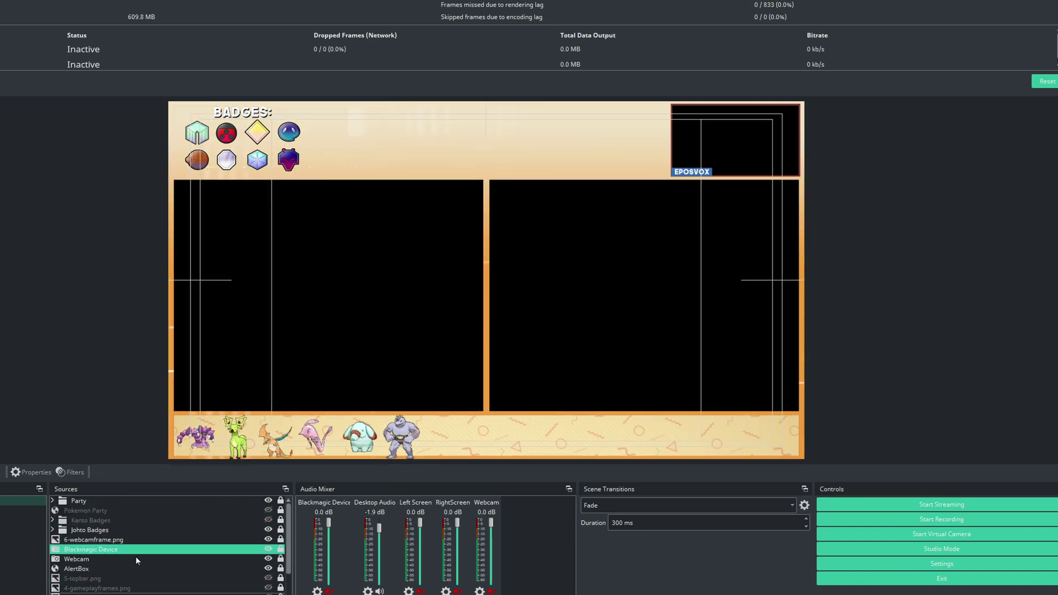
{"action": "left_click", "coordinate": [122, 569]}
{"action": "key", "text": "Delete"}
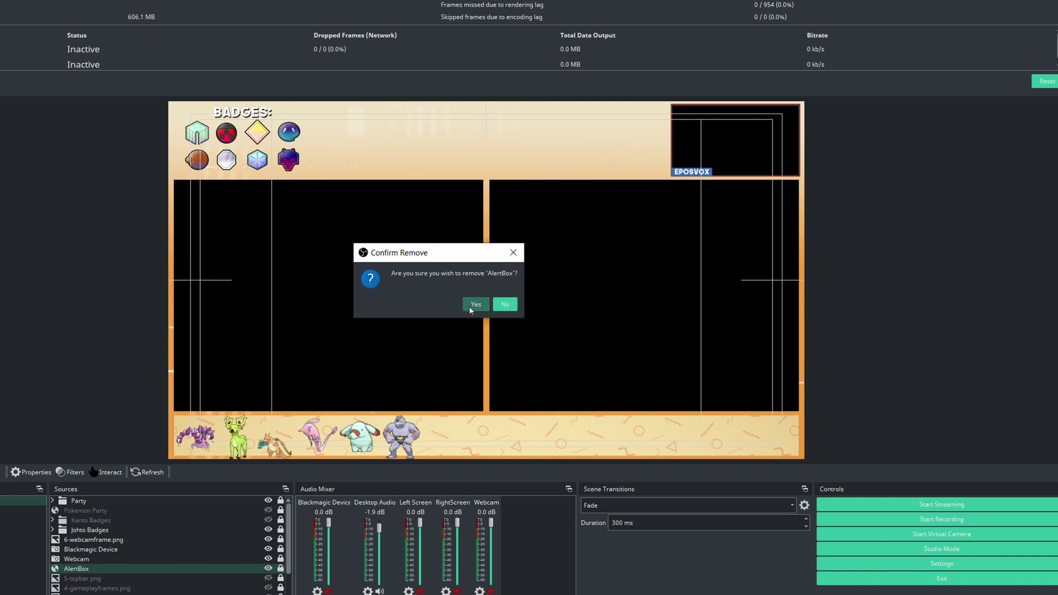
{"action": "left_click", "coordinate": [475, 304]}
Hide the 2-bottombar.png source and the background source below RightScreen, leaving Left Screen and RightScreen visible.
{"action": "scroll", "coordinate": [192, 562], "scroll_direction": "down", "scroll_amount": 1}
{"action": "left_click", "coordinate": [214, 579]}
{"action": "left_click", "coordinate": [216, 569]}
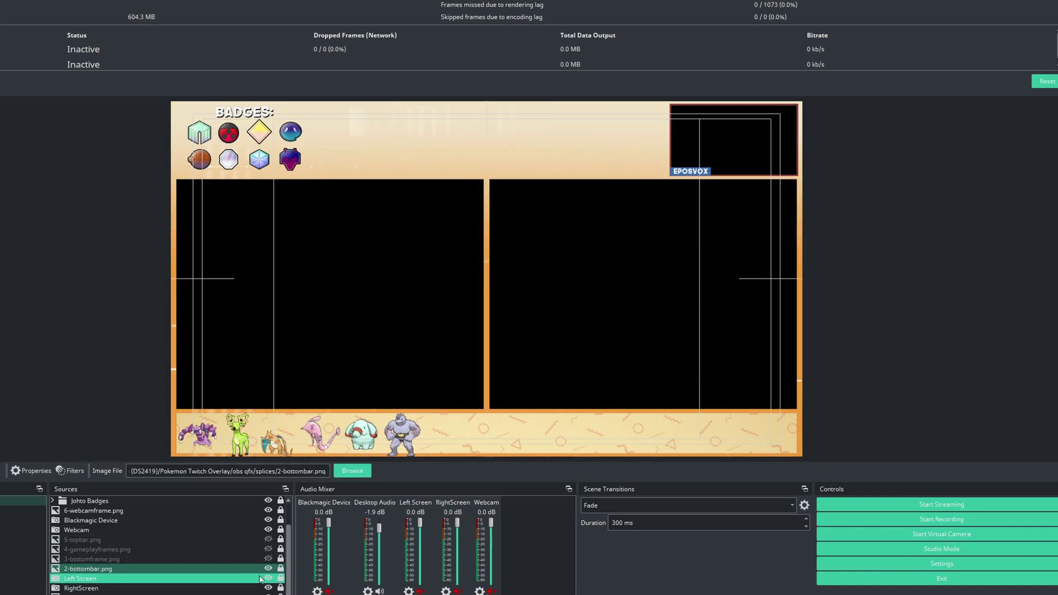
{"action": "left_click", "coordinate": [268, 568]}
{"action": "left_click", "coordinate": [268, 577]}
{"action": "left_click", "coordinate": [270, 590]}
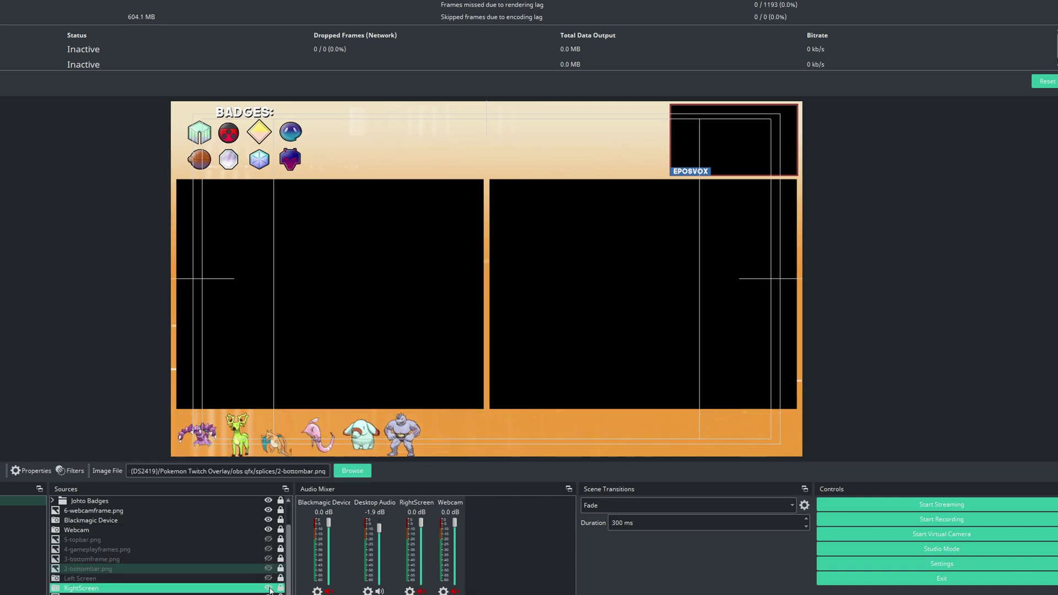
{"action": "left_click", "coordinate": [269, 578]}
{"action": "left_click", "coordinate": [269, 593]}
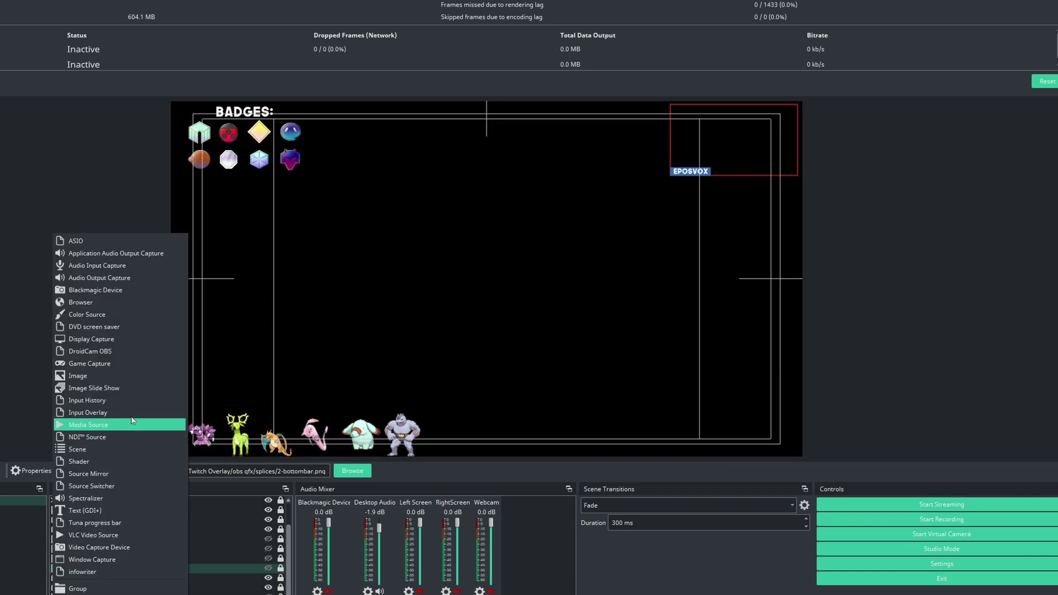
Add a browser source named SE Layout using the copied private StreamElements overlay URL, 1920 wide and 1080 high.
{"action": "left_click", "coordinate": [138, 302]}
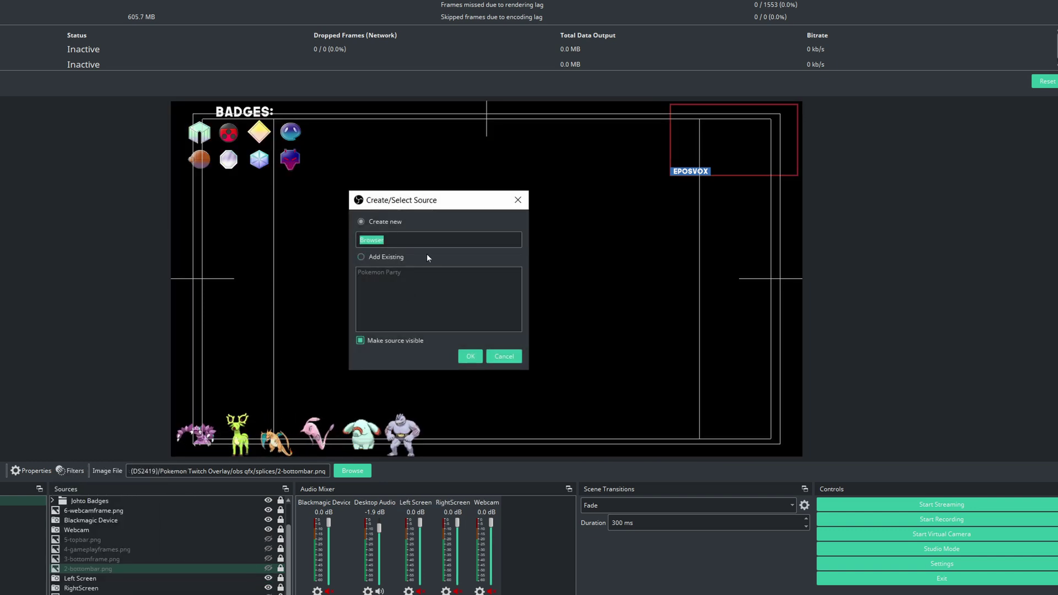
{"action": "type", "text": "SE alerts"}
{"action": "key", "text": "Return"}
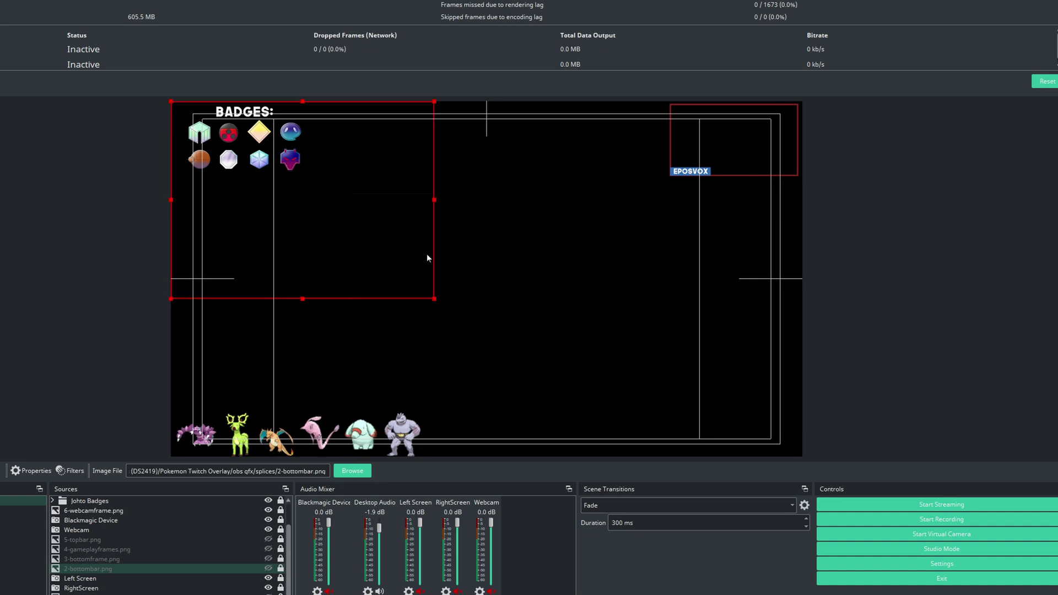
{"action": "key", "text": "ctrl+a"}
{"action": "key", "text": "ctrl+v"}
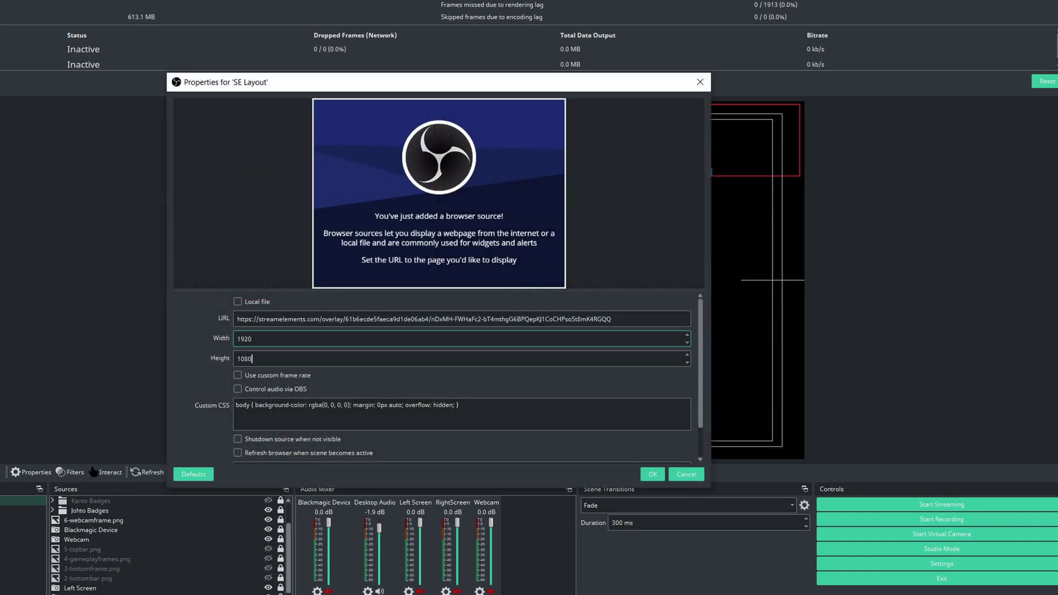
{"action": "left_click", "coordinate": [642, 471]}
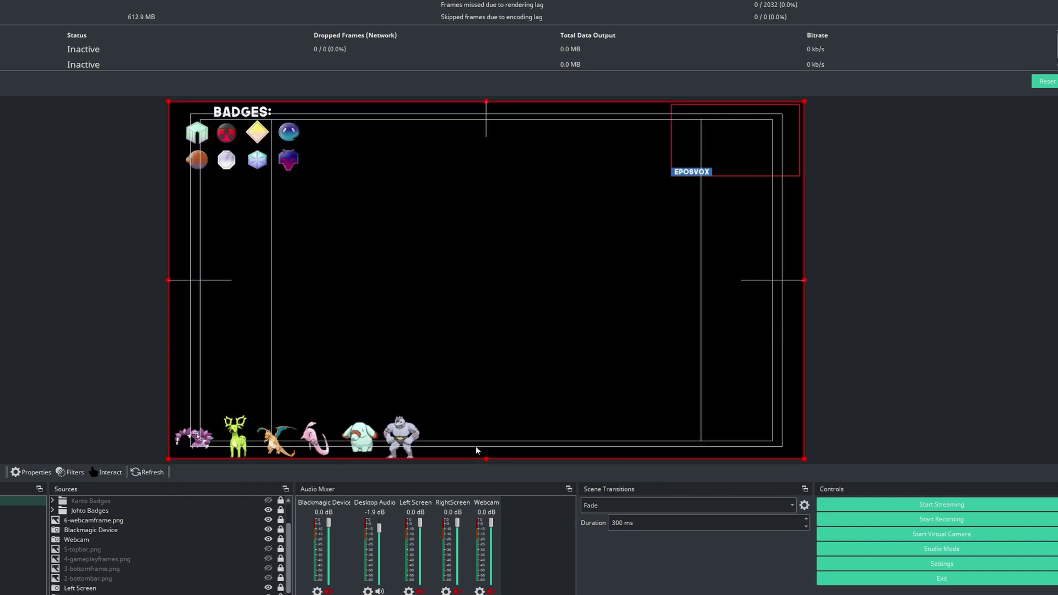
Reorder the SE Layout source so it sits directly below the Johto Badges group and above 6-webcamframe.png.
{"action": "scroll", "coordinate": [189, 550], "scroll_direction": "up", "scroll_amount": 1}
{"action": "key", "text": "ctrl+Down"}
{"action": "key", "text": "ctrl+Down"}
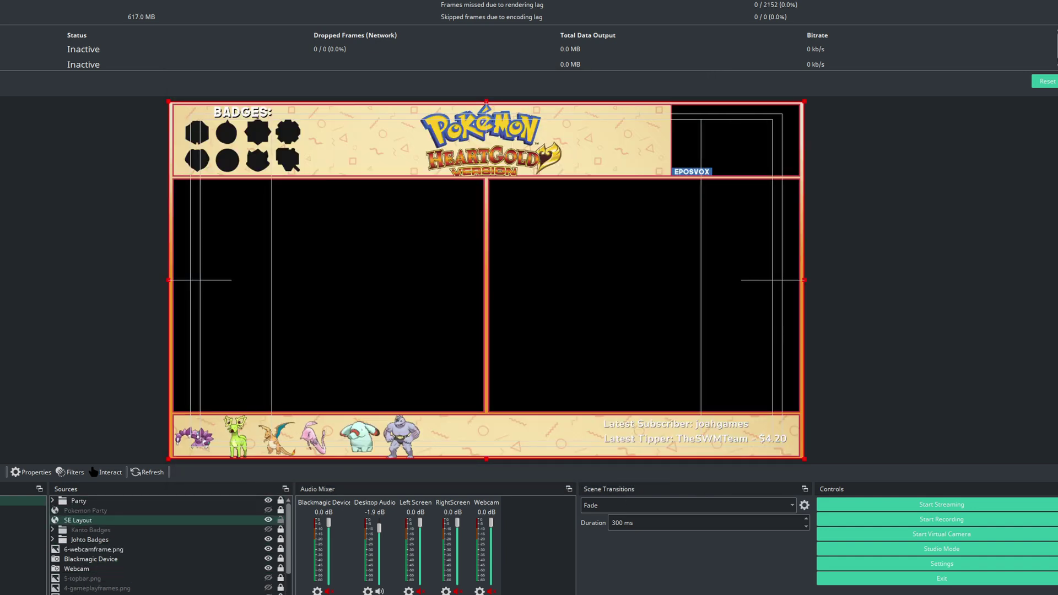
{"action": "key", "text": "ctrl+Down"}
{"action": "key", "text": "ctrl+Down"}
{"action": "key", "text": "ctrl+Down"}
{"action": "key", "text": "ctrl+Down"}
{"action": "key", "text": "ctrl+Down"}
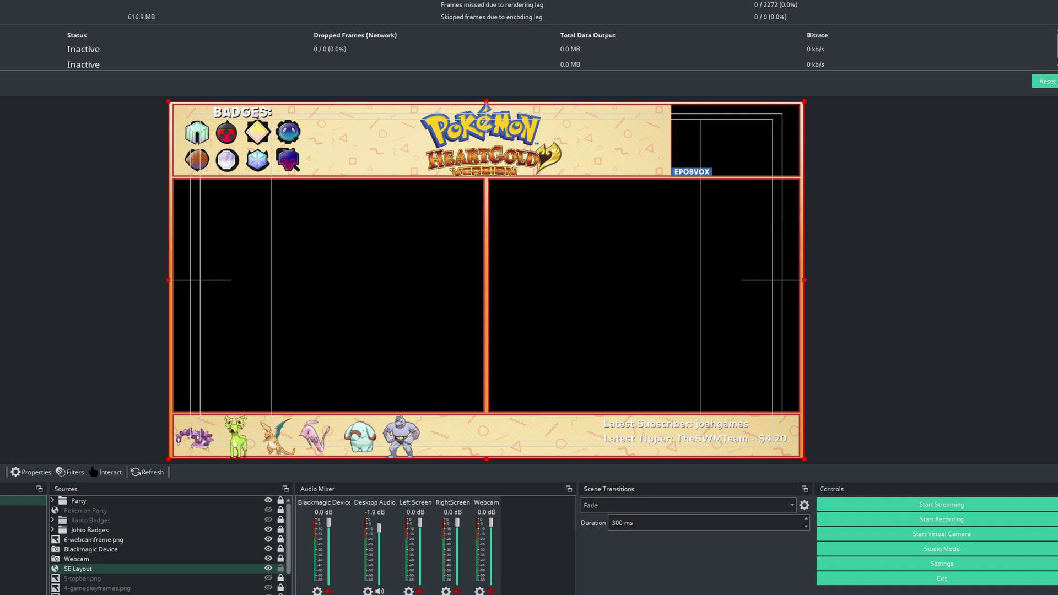
{"action": "key", "text": "ctrl+Up"}
{"action": "key", "text": "ctrl+Up"}
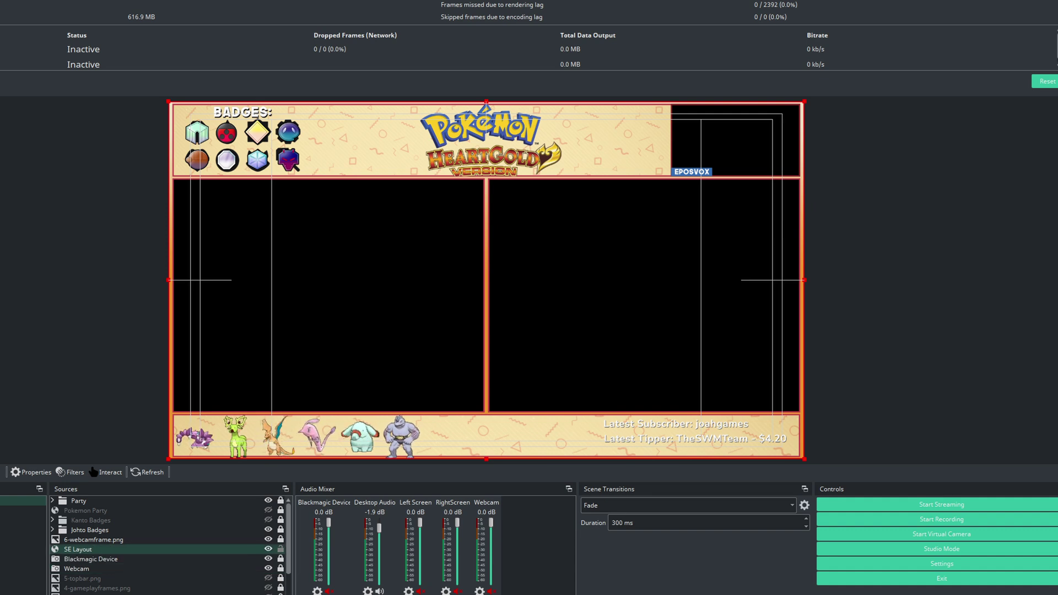
{"action": "key", "text": "ctrl+Up"}
Hide the 6-webcamframe.png source and select the SE Layout source again.
{"action": "left_click", "coordinate": [268, 550]}
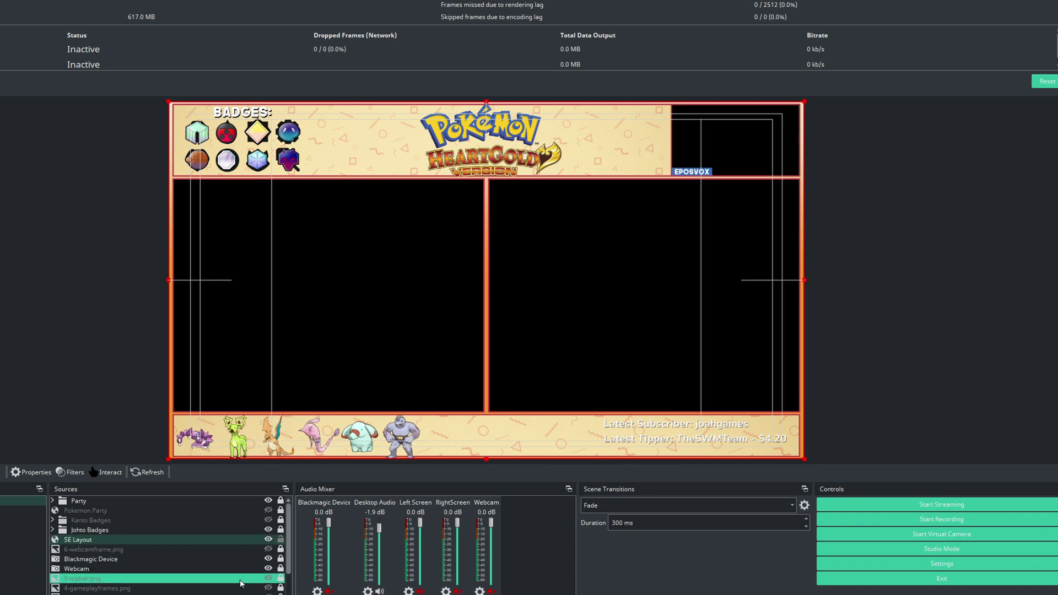
{"action": "scroll", "coordinate": [240, 582], "scroll_direction": "down", "scroll_amount": 1}
{"action": "scroll", "coordinate": [240, 572], "scroll_direction": "up", "scroll_amount": 3}
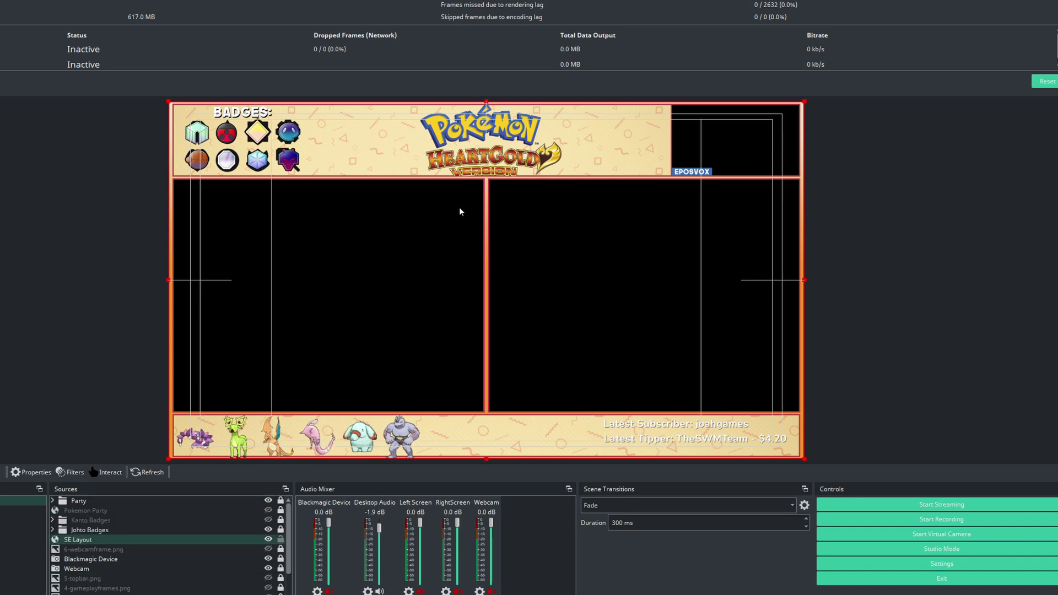
{"action": "left_click", "coordinate": [175, 542]}
Toggle the Johto Badges group off and back on to check it over the layout, and expand it to view its images.
{"action": "left_click", "coordinate": [268, 529]}
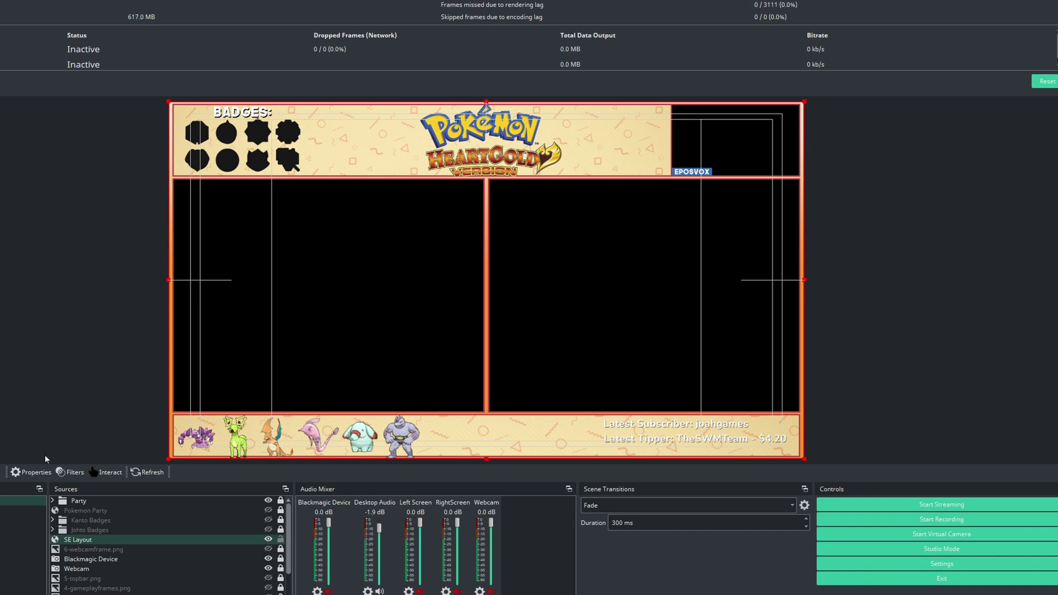
{"action": "left_click", "coordinate": [259, 529]}
{"action": "left_click", "coordinate": [268, 529]}
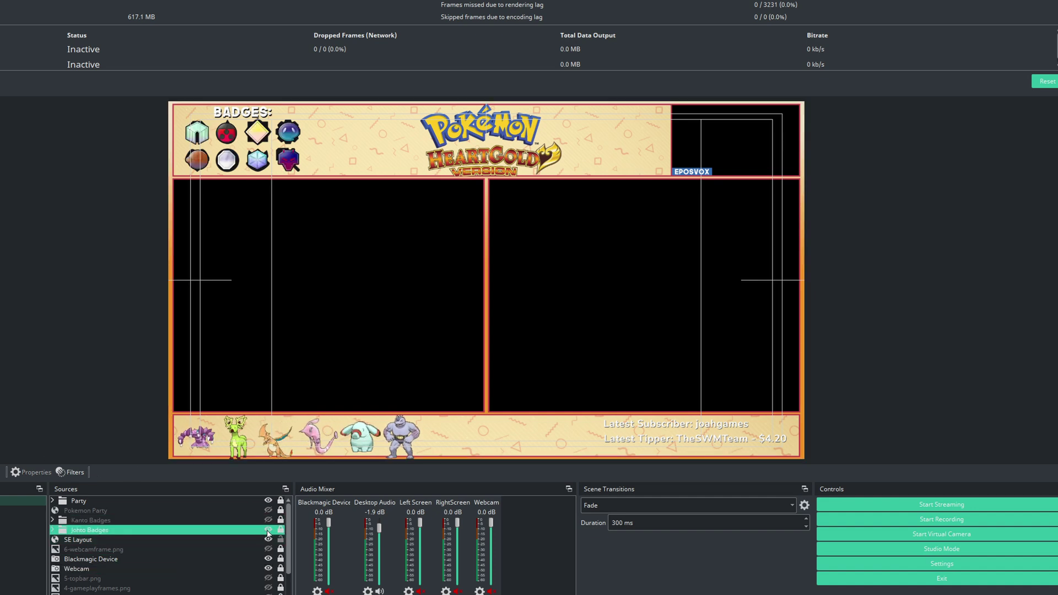
{"action": "left_click", "coordinate": [53, 530]}
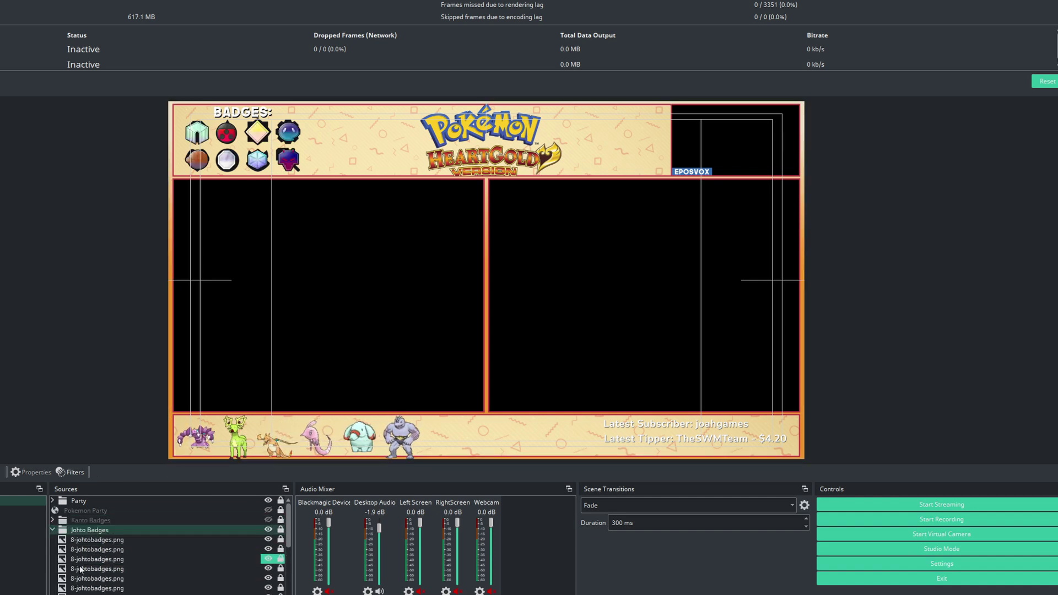
{"action": "left_click", "coordinate": [248, 540]}
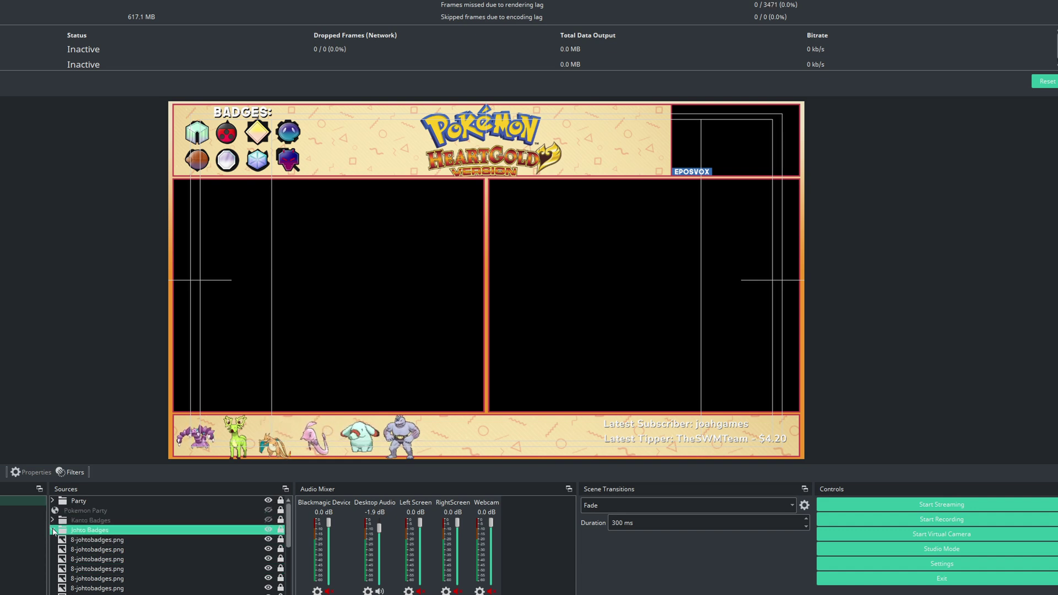
Collapse the Johto Badges group, then switch to StreamElements and check the emulated tip event options with live stream preview enabled.
{"action": "left_click", "coordinate": [52, 529]}
{"action": "left_click", "coordinate": [147, 500]}
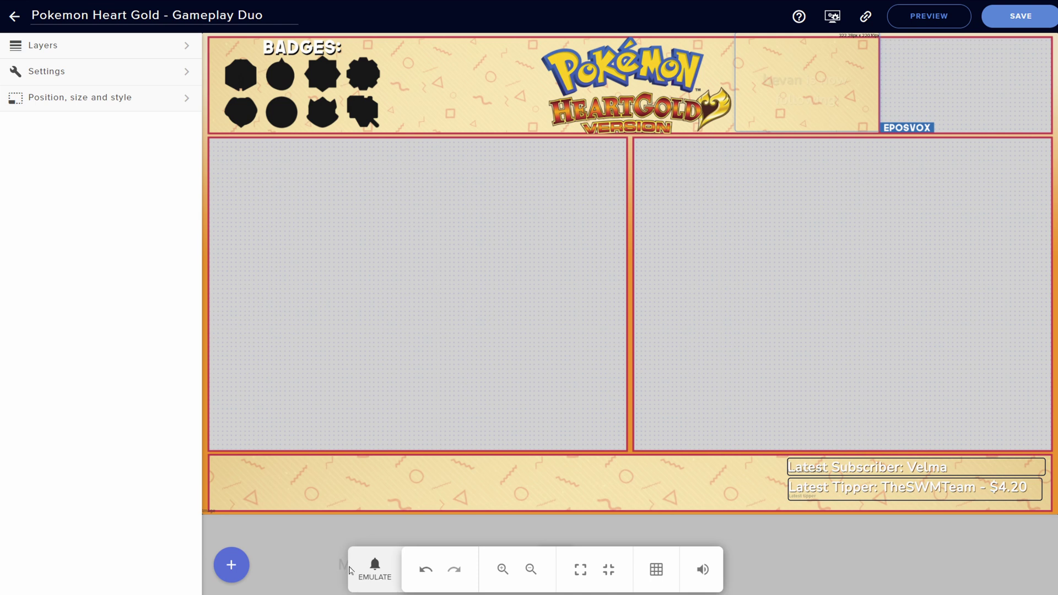
{"action": "left_click", "coordinate": [353, 570]}
{"action": "mouse_move", "coordinate": [450, 401]}
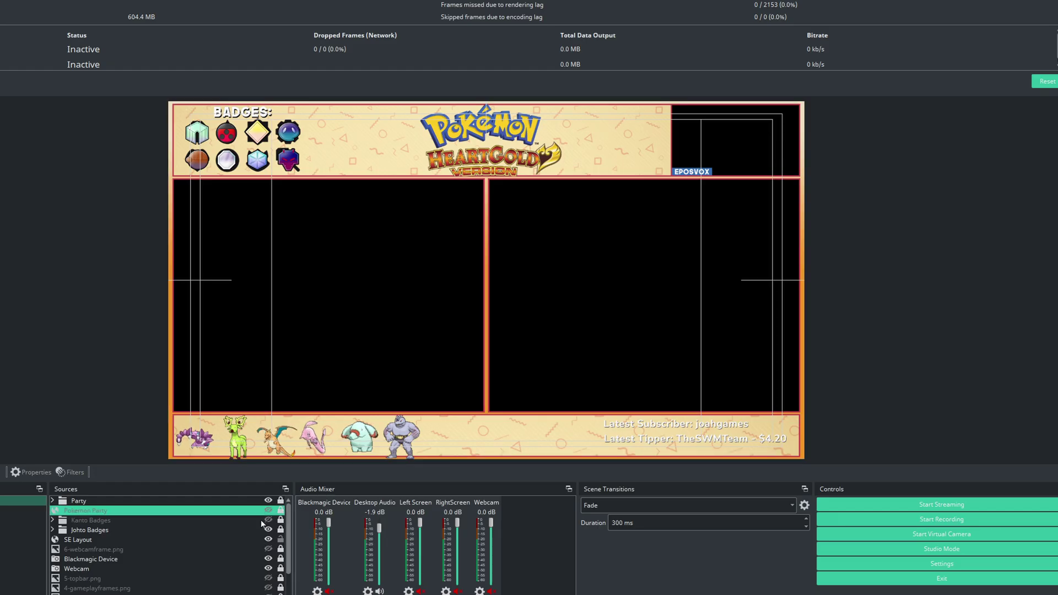
Switch to OBS, place the new Webcam source in the canvas's upper-right corner and move it below Blackmagic Device in the source order.
{"action": "scroll", "coordinate": [165, 551], "scroll_direction": "down", "scroll_amount": 3}
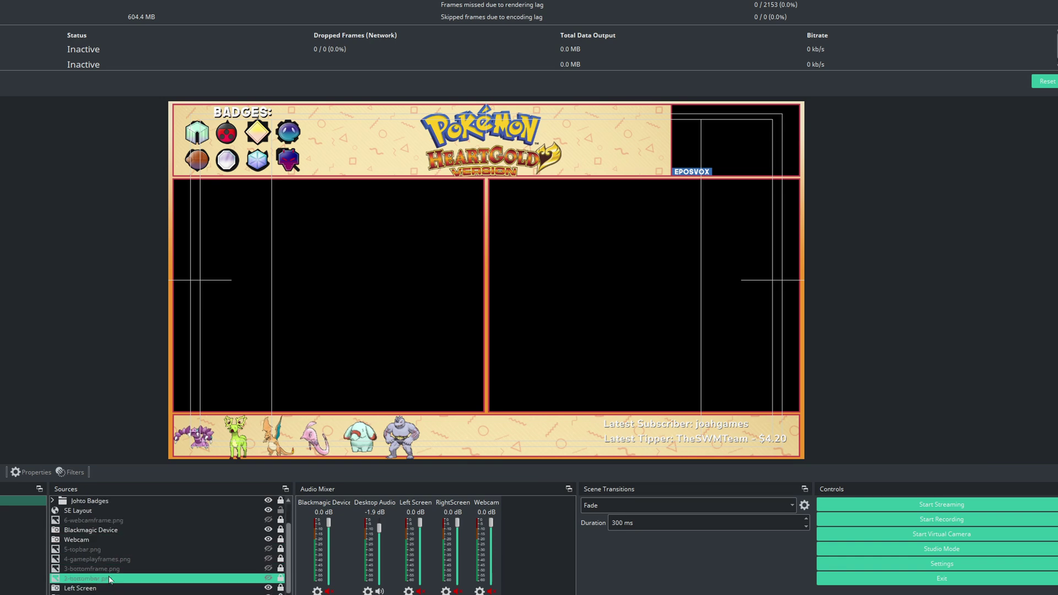
{"action": "left_click", "coordinate": [130, 545]}
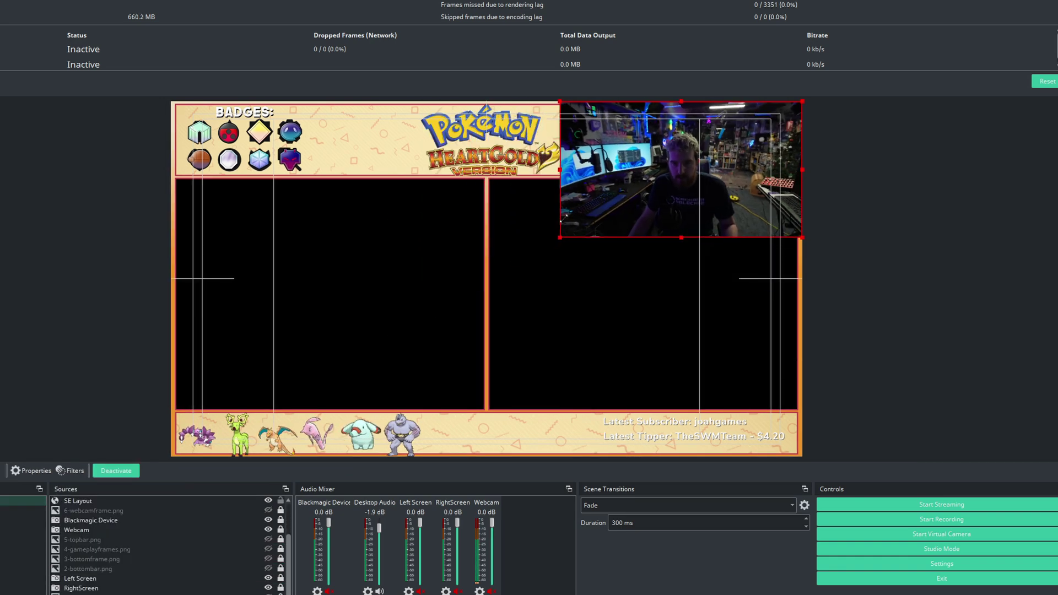
{"action": "left_click_drag", "start_coordinate": [560, 236], "coordinate": [666, 155]}
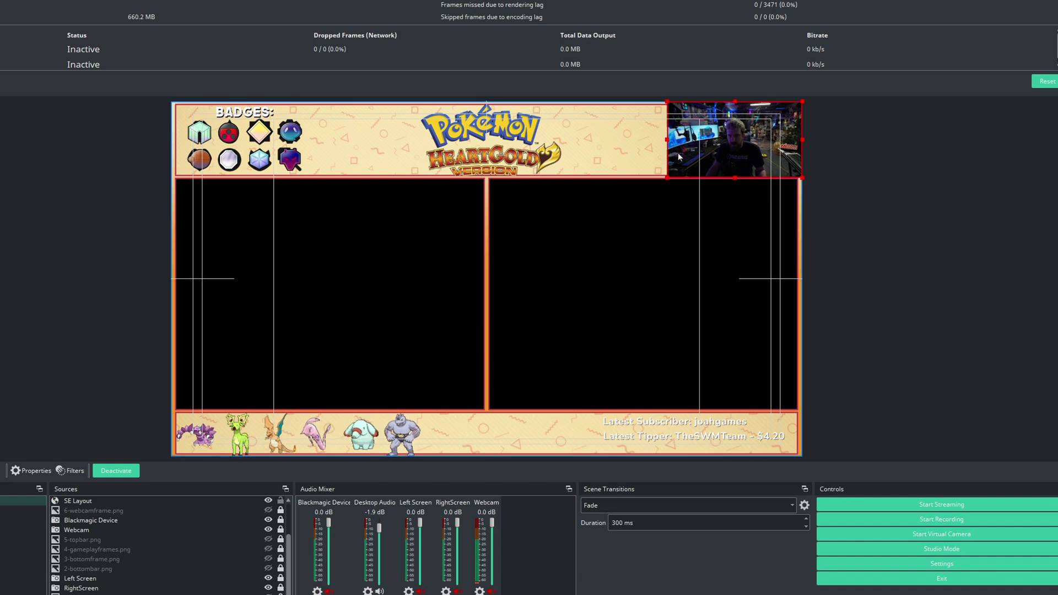
{"action": "scroll", "coordinate": [155, 530], "scroll_direction": "up", "scroll_amount": 2}
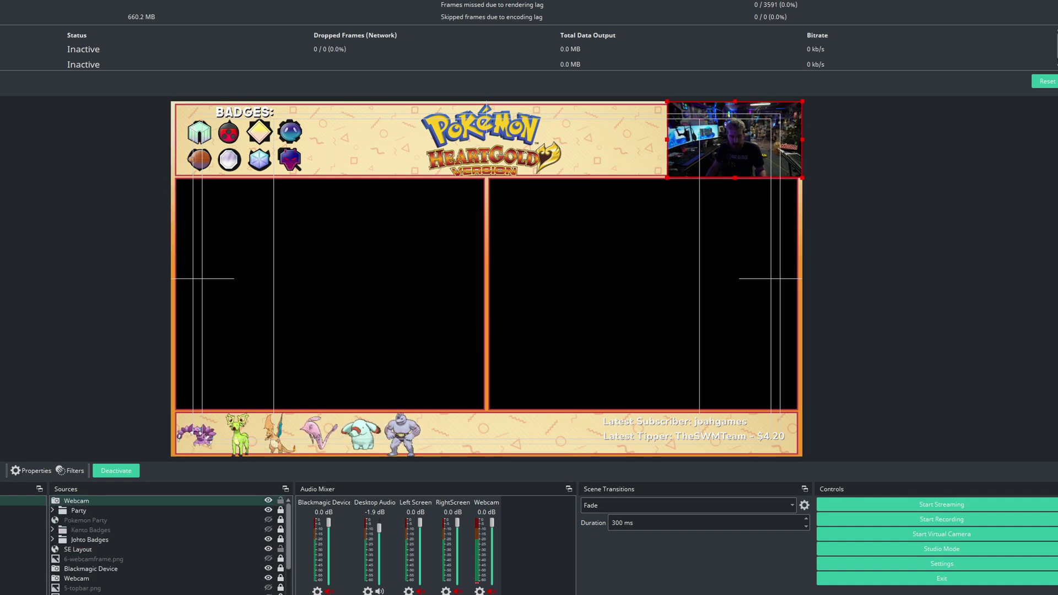
{"action": "key", "text": "ctrl+Down"}
{"action": "key", "text": "ctrl+Down"}
{"action": "key", "text": "ctrl+Down"}
{"action": "key", "text": "ctrl+Down"}
{"action": "key", "text": "ctrl+Down"}
{"action": "key", "text": "ctrl+Down"}
{"action": "key", "text": "ctrl+Down"}
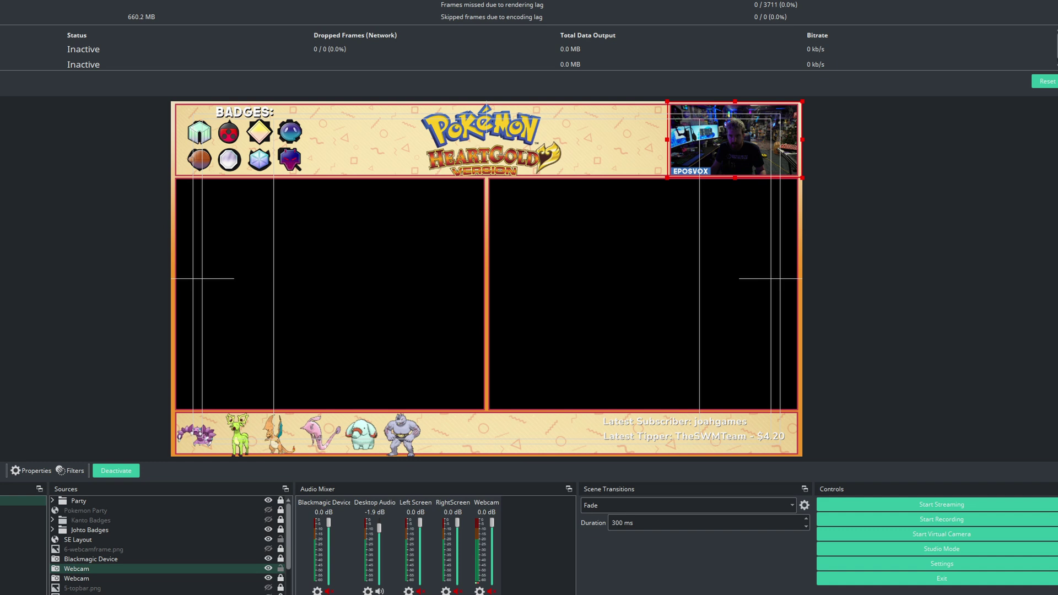
Delete the old Webcam source and the Blackmagic Device source from the scene.
{"action": "left_click", "coordinate": [243, 580]}
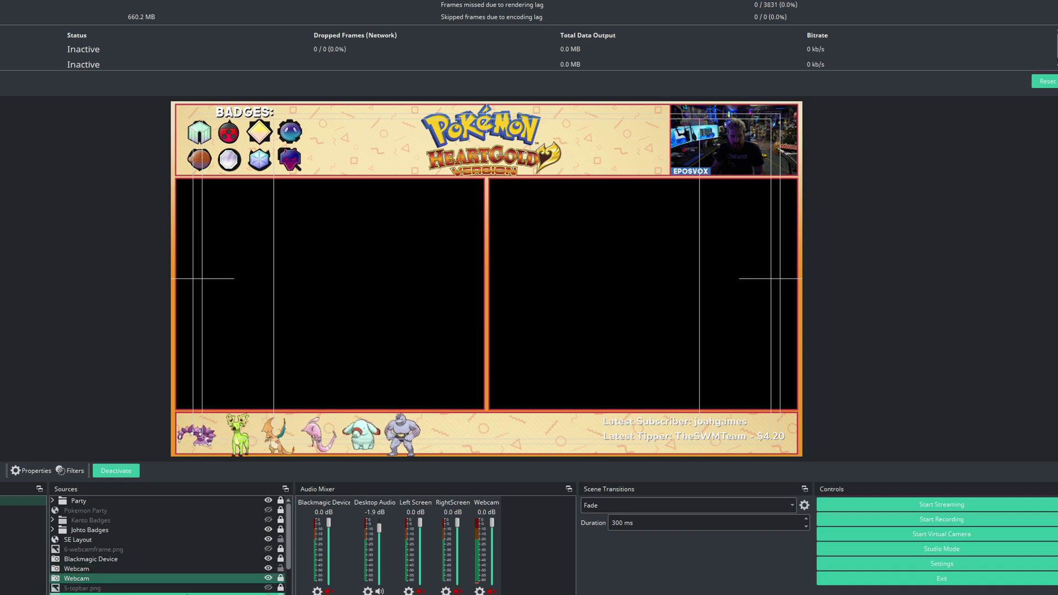
{"action": "key", "text": "Delete"}
{"action": "key", "text": "Return"}
{"action": "key", "text": "Delete"}
{"action": "key", "text": "Return"}
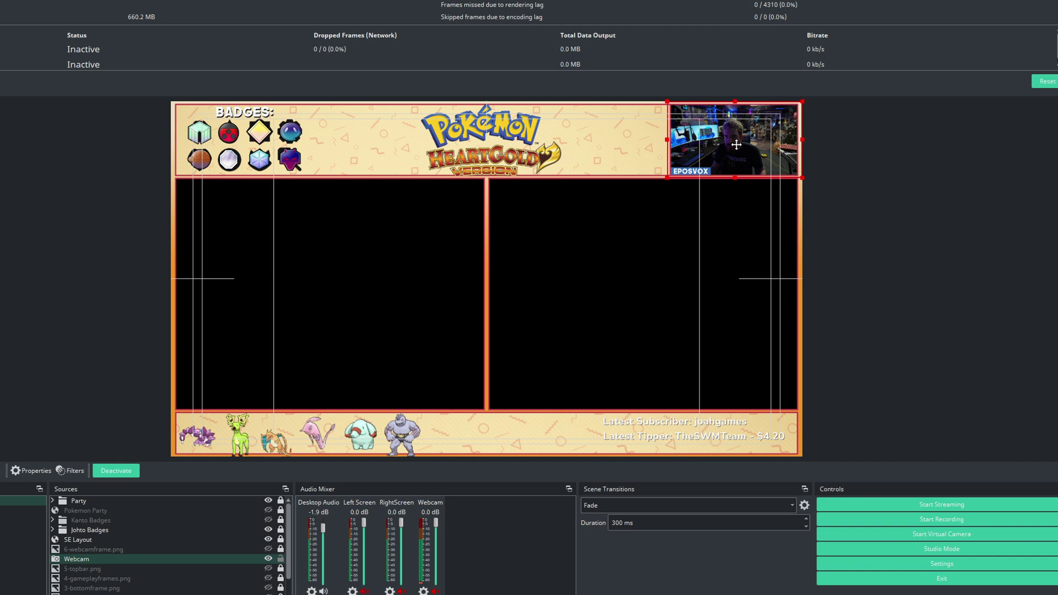
Enlarge the Webcam source, shift it up and right to fill the webcam frame, and pull its bottom edge up to the frame.
{"action": "left_click_drag", "start_coordinate": [667, 176], "coordinate": [639, 192]}
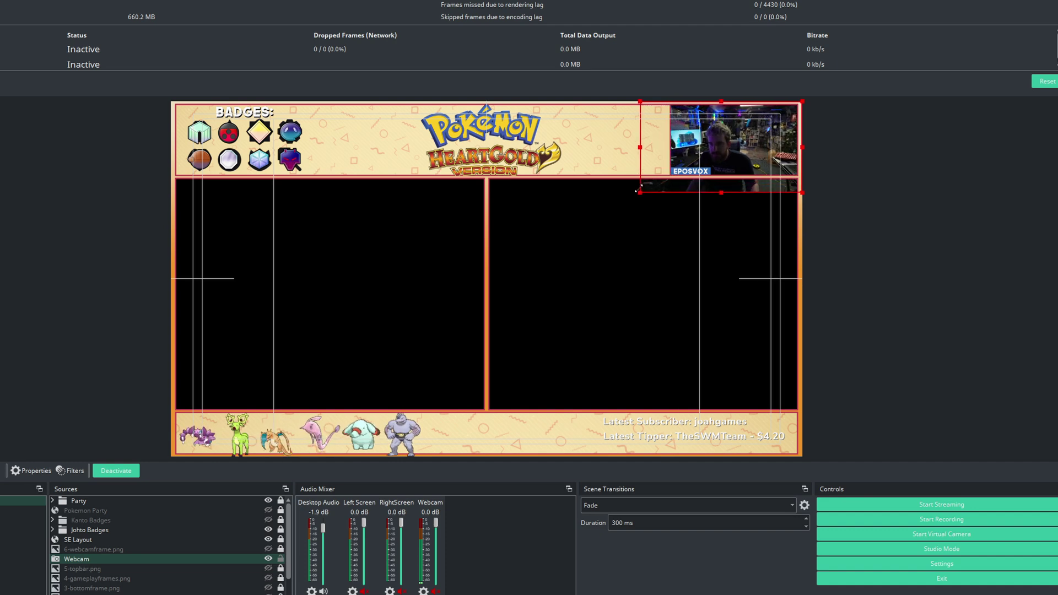
{"action": "left_click_drag", "start_coordinate": [714, 149], "coordinate": [725, 141]}
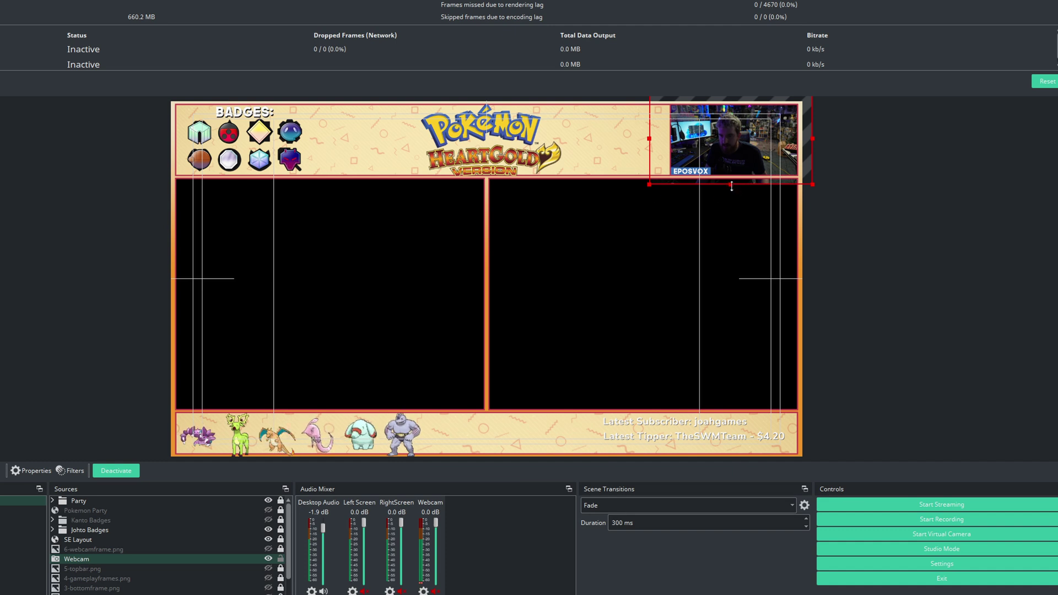
{"action": "left_click_drag", "start_coordinate": [731, 186], "coordinate": [731, 177]}
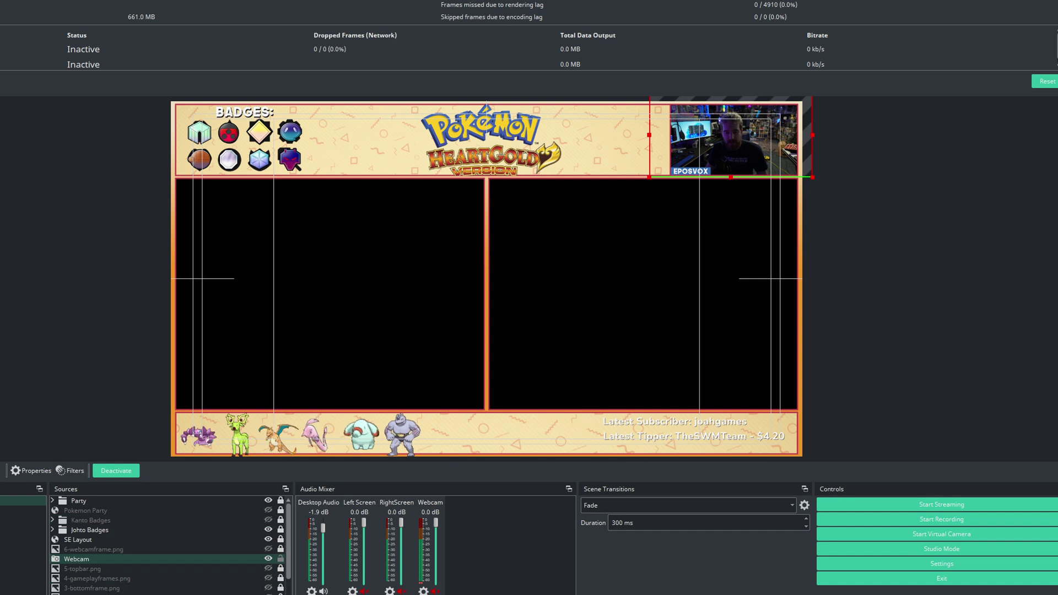
Delete the Left Screen and RightScreen sources from the scene.
{"action": "left_click", "coordinate": [56, 593]}
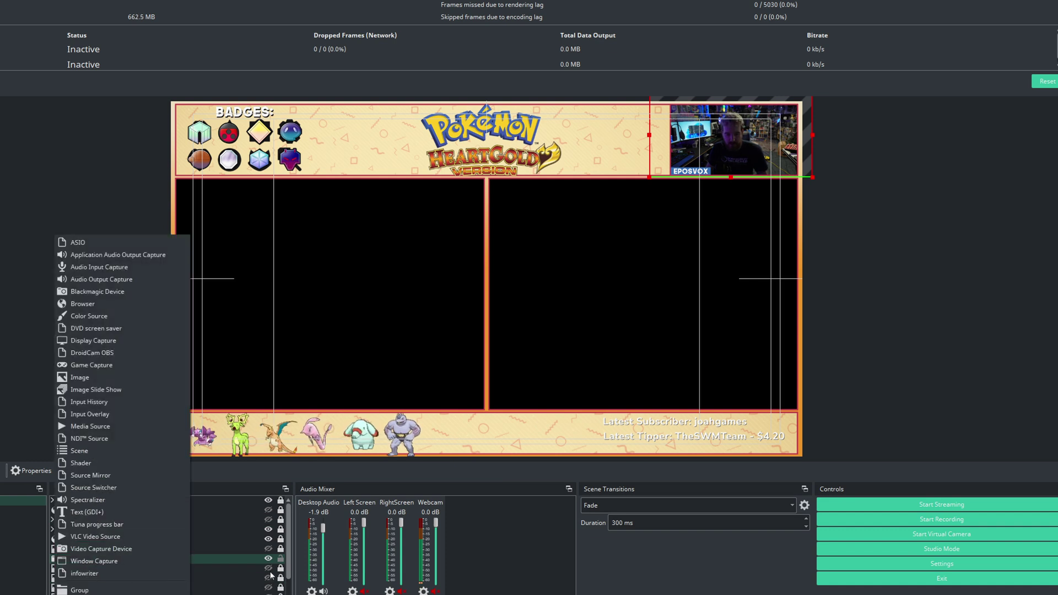
{"action": "left_click", "coordinate": [256, 588]}
{"action": "scroll", "coordinate": [256, 590], "scroll_direction": "down", "scroll_amount": 1}
{"action": "left_click", "coordinate": [256, 579]}
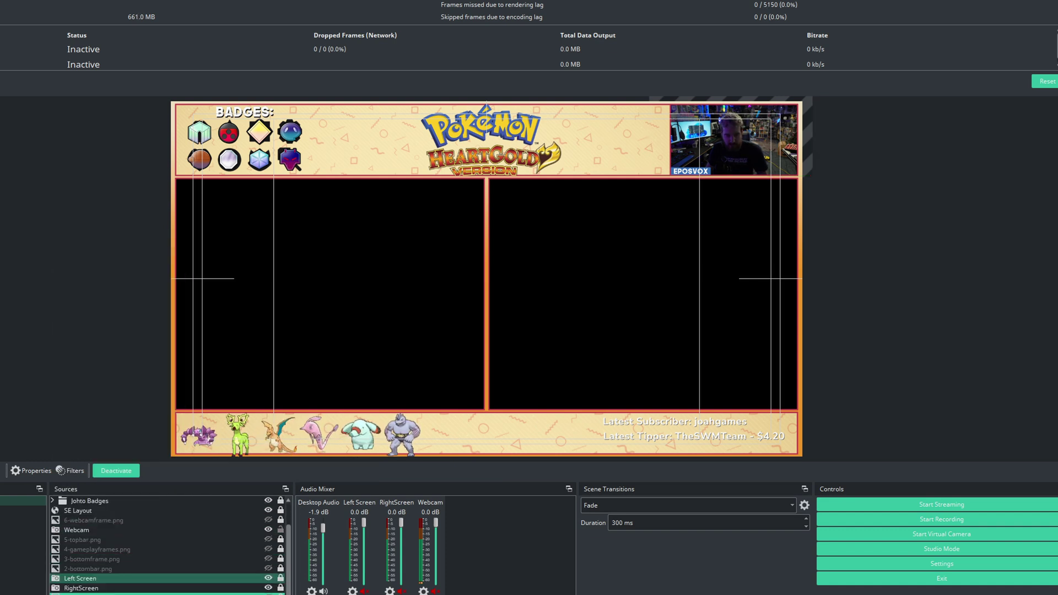
{"action": "key", "text": "Delete"}
{"action": "key", "text": "Return"}
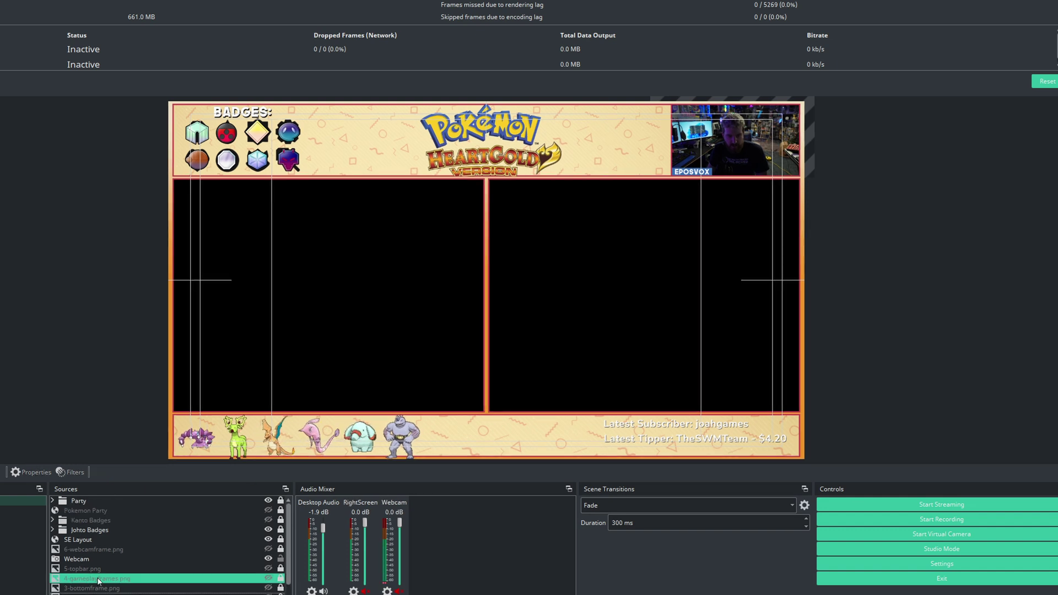
{"action": "scroll", "coordinate": [99, 579], "scroll_direction": "down", "scroll_amount": 1}
{"action": "left_click", "coordinate": [99, 587]}
{"action": "key", "text": "Delete"}
{"action": "key", "text": "Return"}
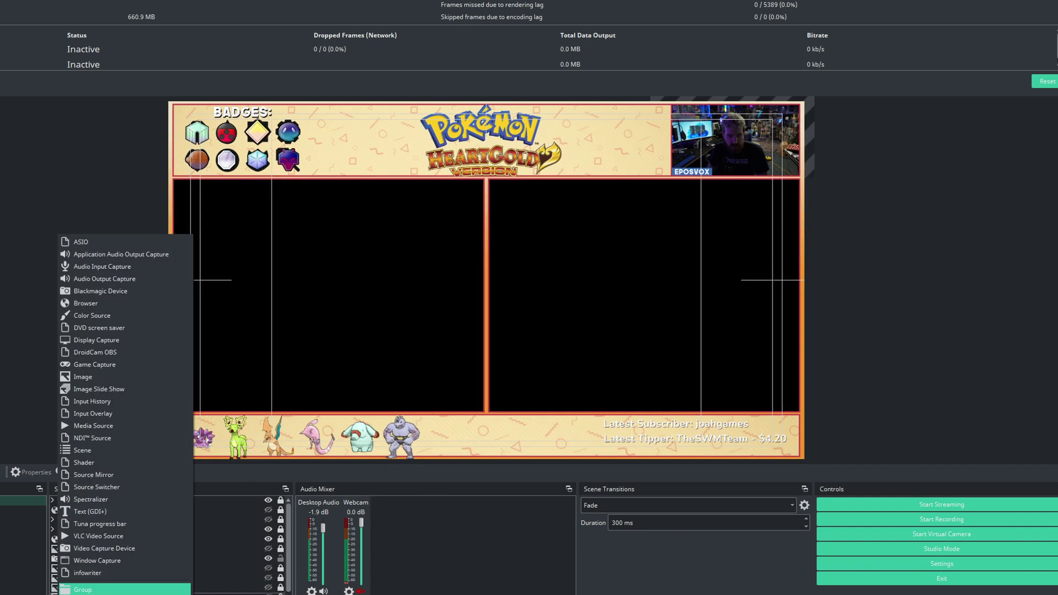
Add a Window Capture source named nds that captures the n3DS_view.exe viewer window.
{"action": "left_click", "coordinate": [55, 593]}
{"action": "left_click", "coordinate": [110, 562]}
{"action": "type", "text": "nds"}
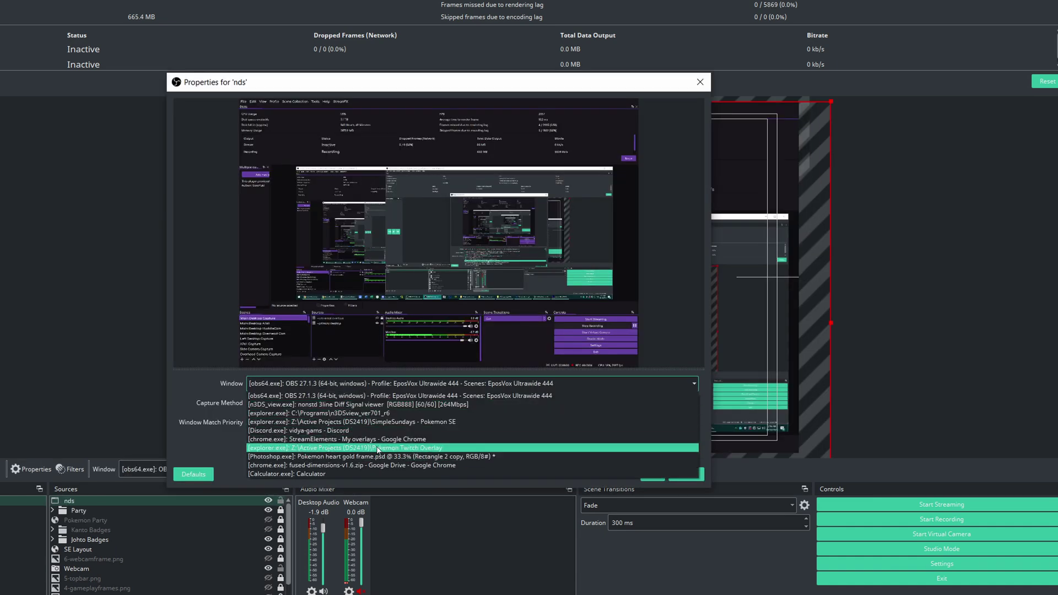
{"action": "left_click", "coordinate": [384, 404]}
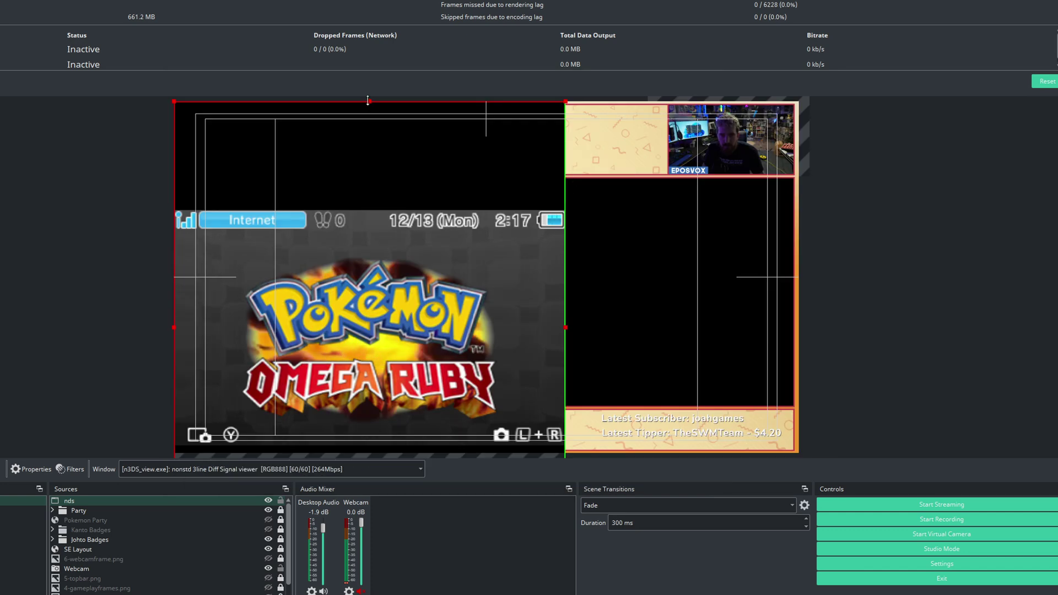
Crop the nds capture to the game picture, then scale and move it over the left gameplay frame.
{"action": "left_click_drag", "start_coordinate": [368, 100], "coordinate": [338, 209]}
{"action": "left_click_drag", "start_coordinate": [351, 440], "coordinate": [363, 325]}
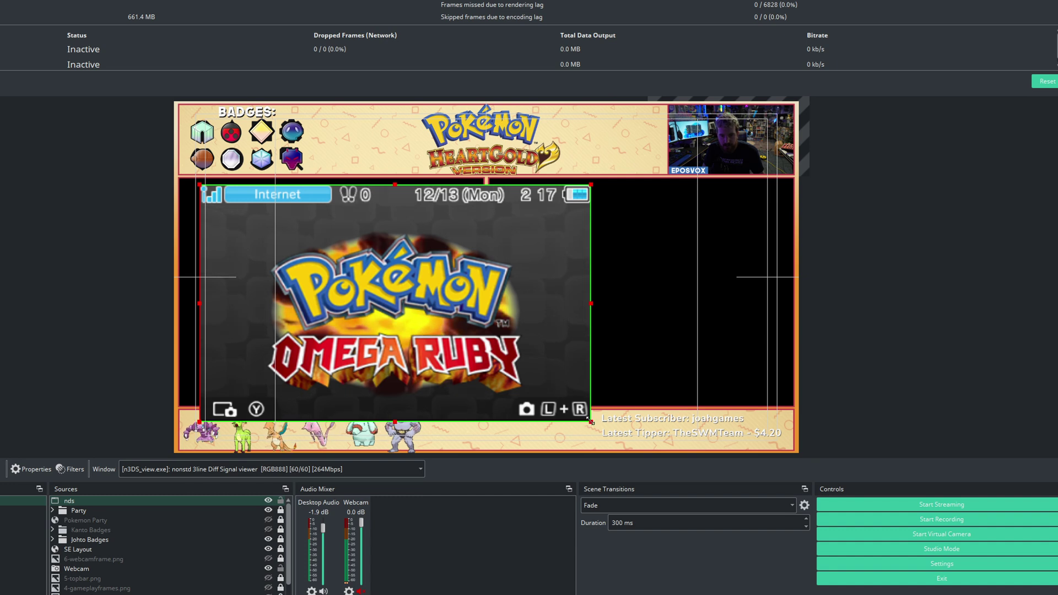
{"action": "left_click_drag", "start_coordinate": [590, 420], "coordinate": [548, 395]}
{"action": "left_click_drag", "start_coordinate": [477, 357], "coordinate": [452, 349]}
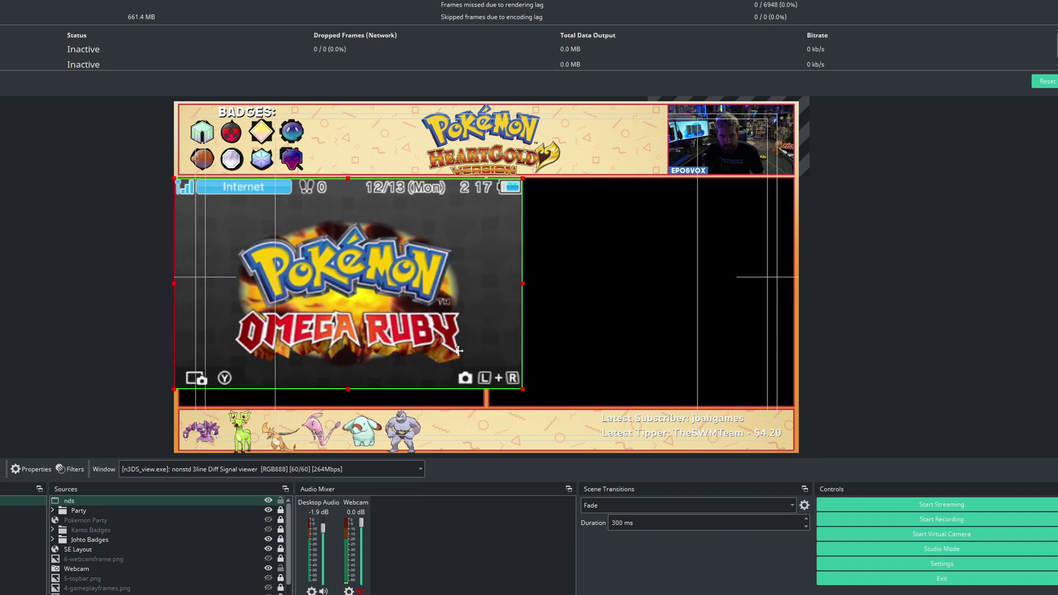
{"action": "left_click_drag", "start_coordinate": [520, 393], "coordinate": [545, 409]}
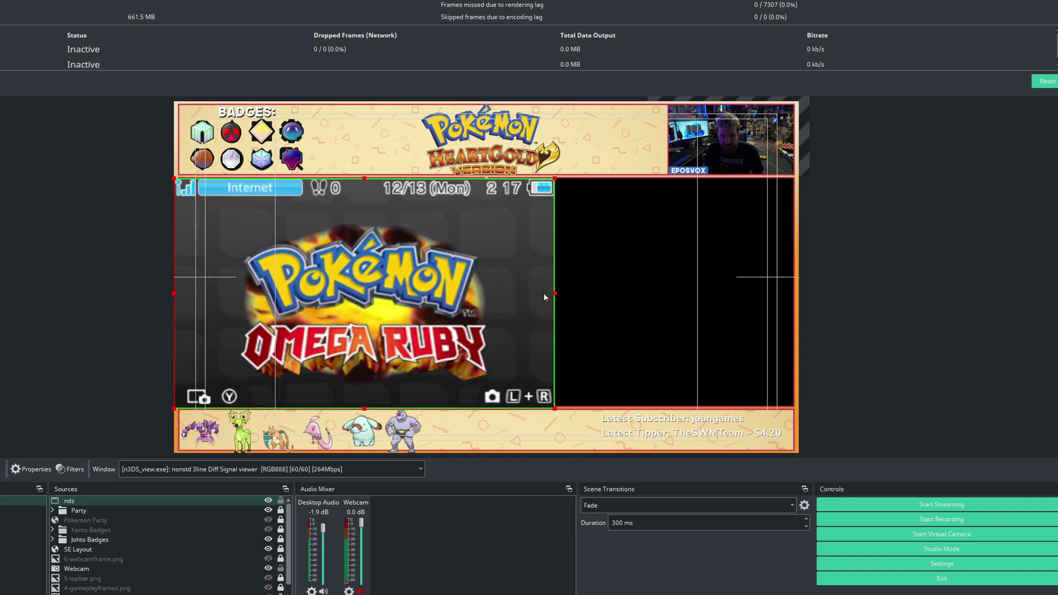
{"action": "left_click_drag", "start_coordinate": [511, 310], "coordinate": [473, 309]}
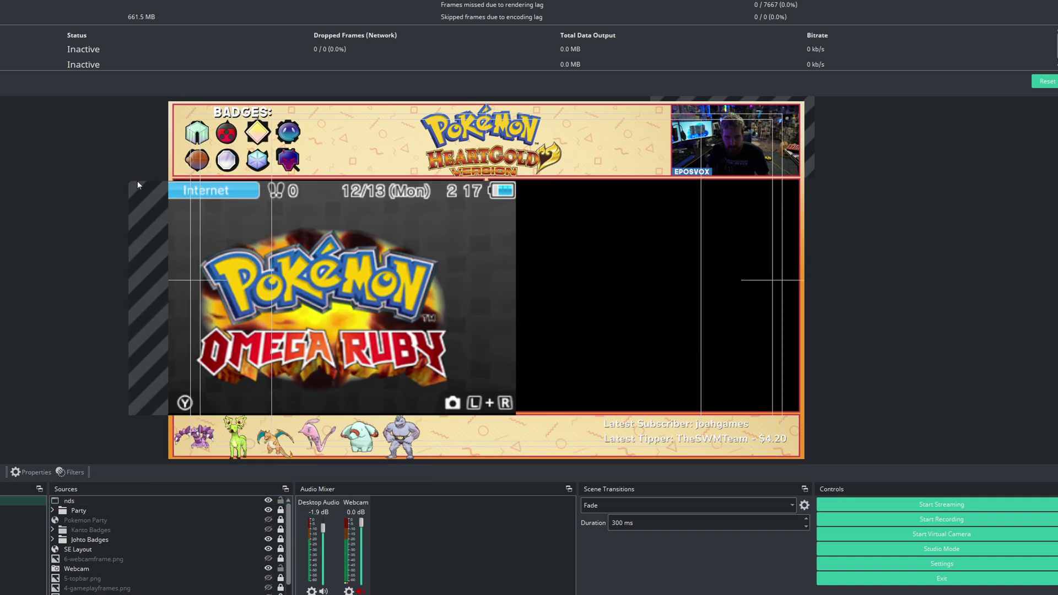
Squeeze the nds capture's width to fit the left gameplay frame and reorder it directly below SE Layout.
{"action": "left_click_drag", "start_coordinate": [133, 179], "coordinate": [131, 177]}
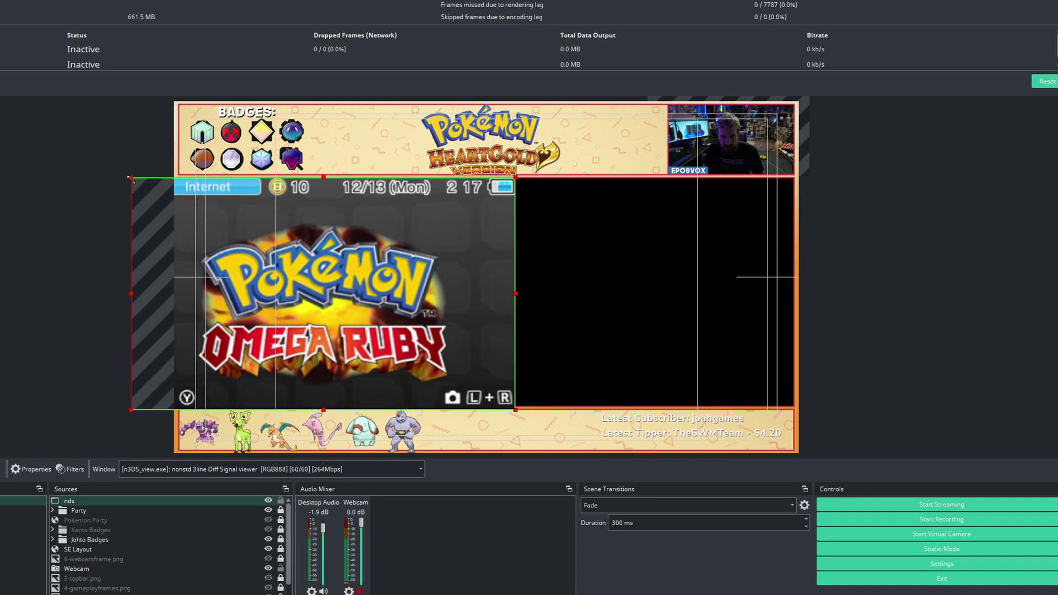
{"action": "left_click_drag", "start_coordinate": [515, 292], "coordinate": [465, 292]}
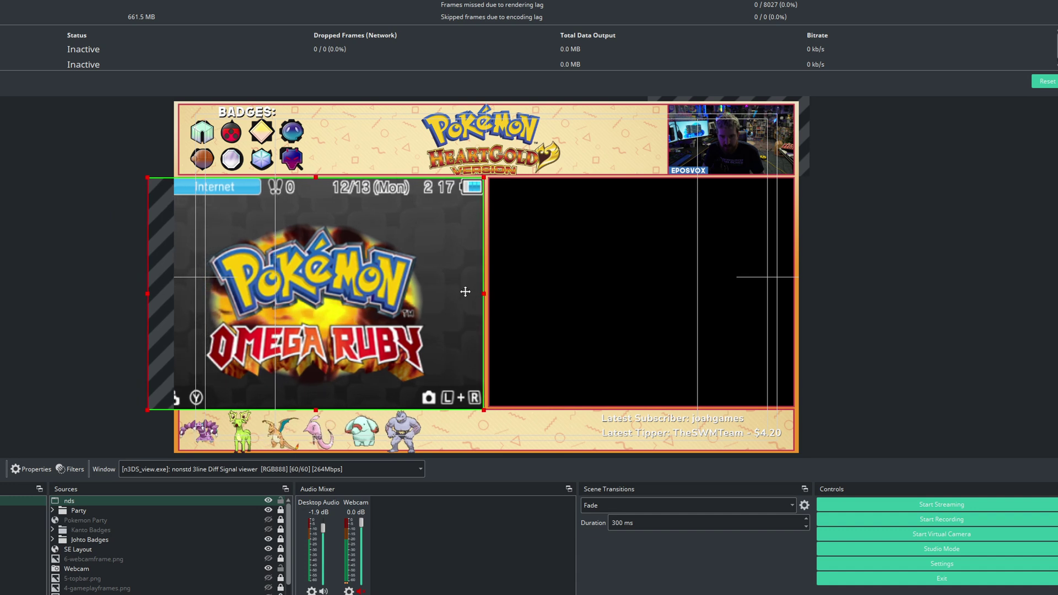
{"action": "left_click_drag", "start_coordinate": [149, 292], "coordinate": [178, 294]}
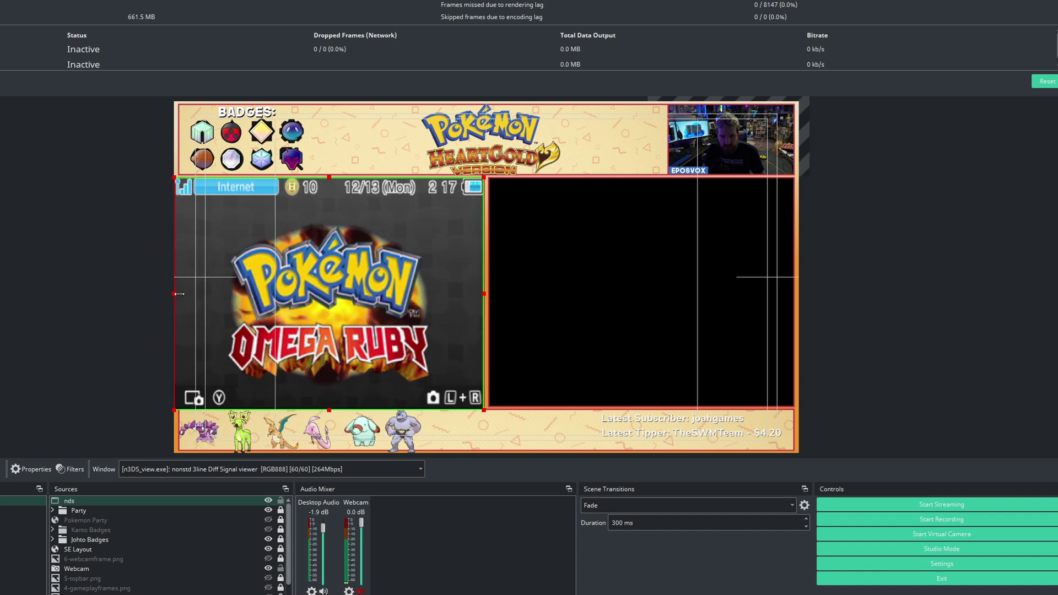
{"action": "key", "text": "ctrl+Down"}
{"action": "key", "text": "ctrl+Down"}
{"action": "key", "text": "ctrl+Down"}
{"action": "key", "text": "ctrl+Down"}
{"action": "key", "text": "ctrl+Down"}
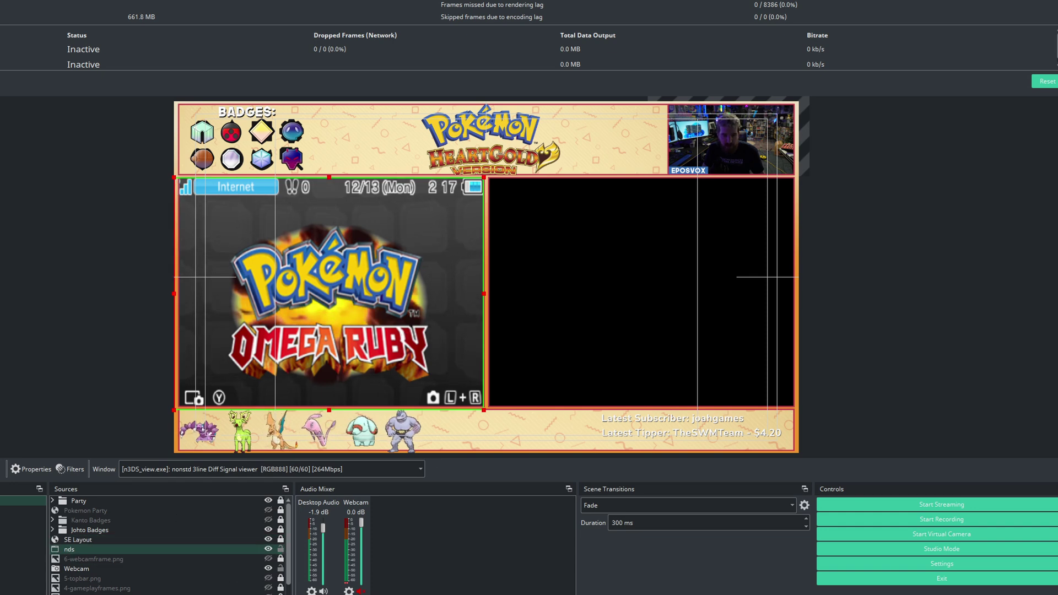
Try adding a Video Capture Device source named right for the second gameplay screen, and delete it.
{"action": "left_click", "coordinate": [55, 594]}
{"action": "left_click", "coordinate": [149, 551]}
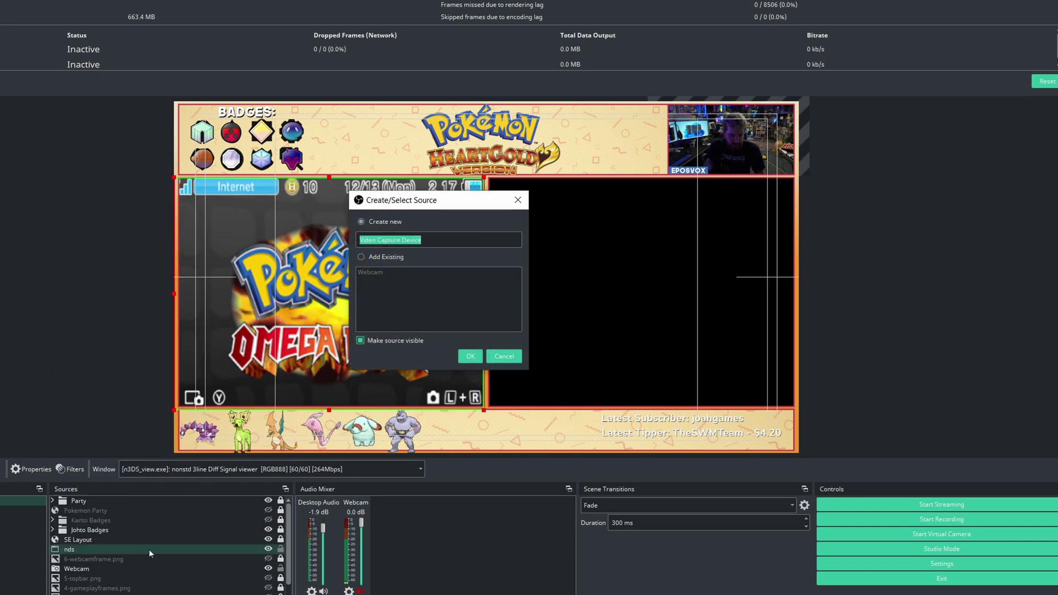
{"action": "type", "text": "cap"}
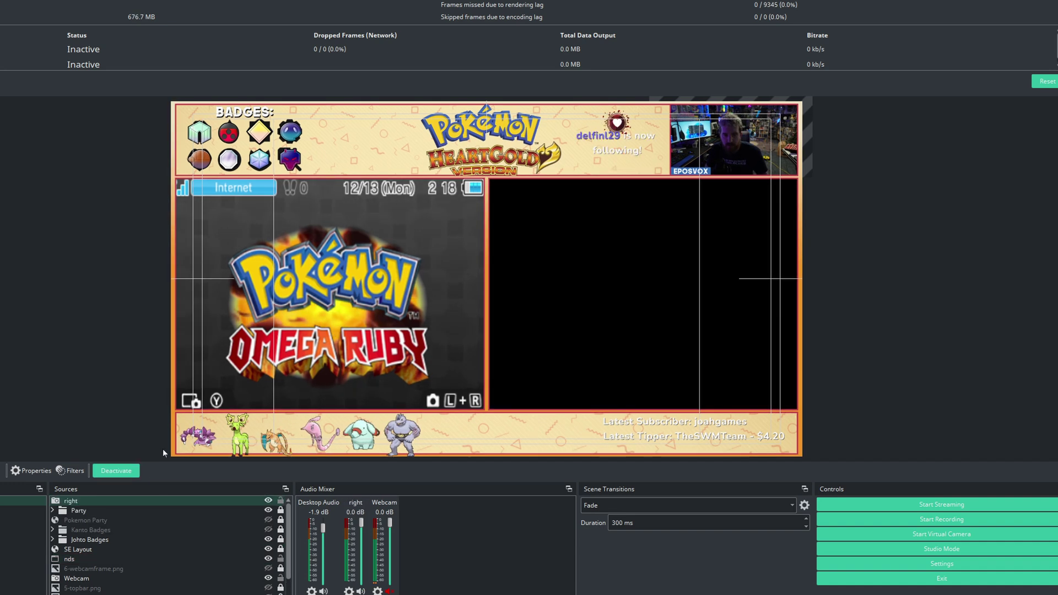
{"action": "left_click", "coordinate": [148, 501]}
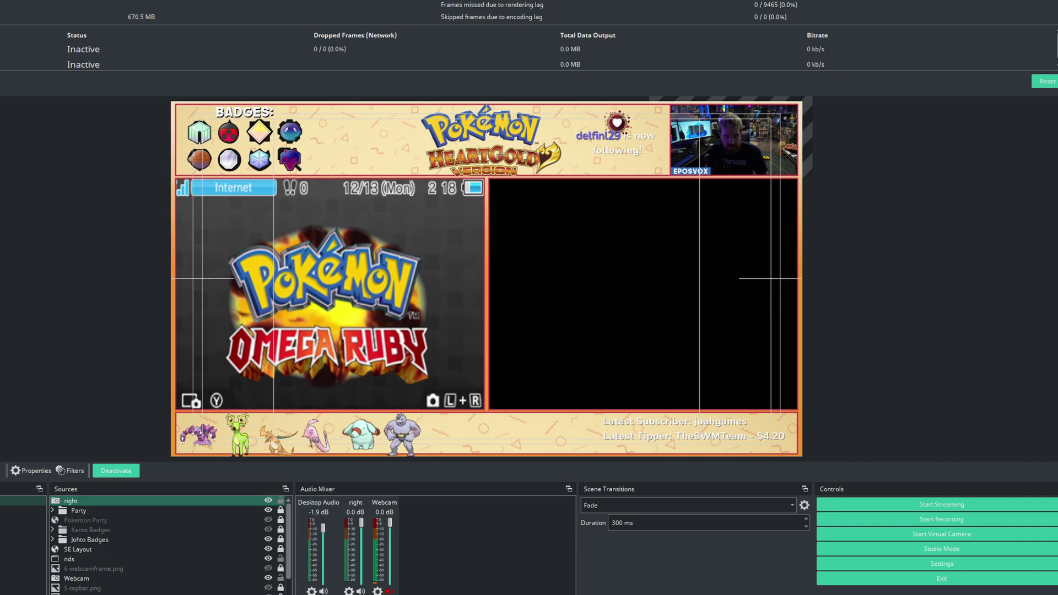
{"action": "key", "text": "Delete"}
{"action": "left_click", "coordinate": [470, 304]}
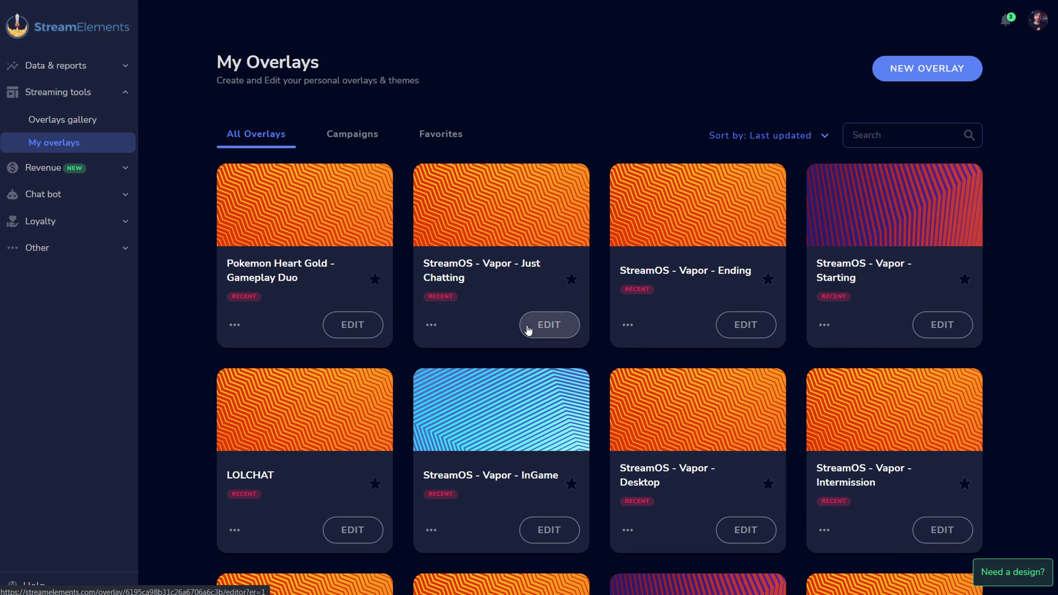
Browse the StreamElements overlays, inspect the AlertBox 1 layer in Retro Vox Alerts, and return to My Overlays.
{"action": "scroll", "coordinate": [620, 359], "scroll_direction": "down", "scroll_amount": 8}
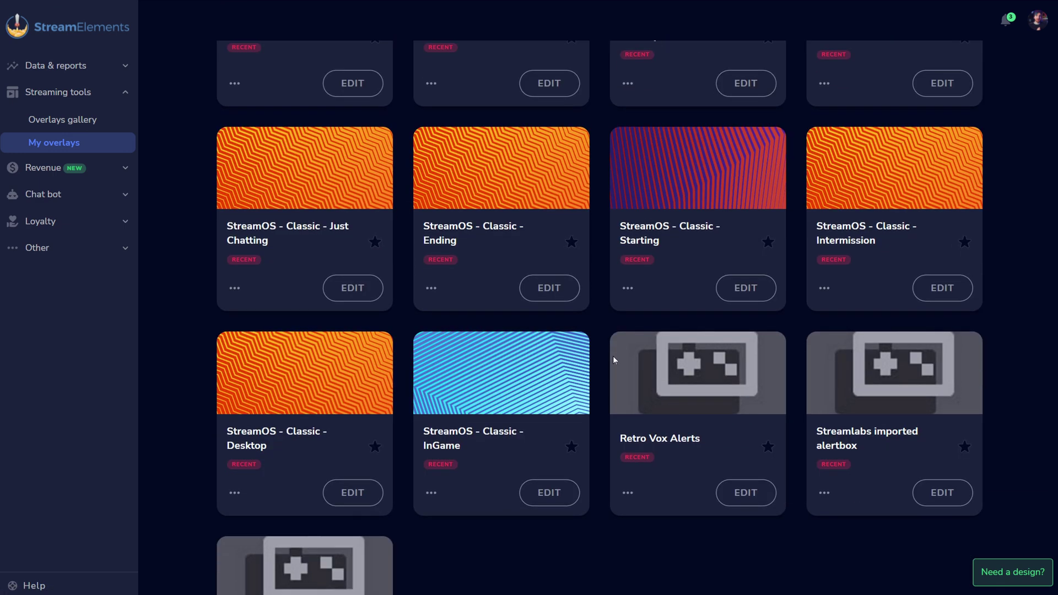
{"action": "scroll", "coordinate": [597, 493], "scroll_direction": "down", "scroll_amount": 3}
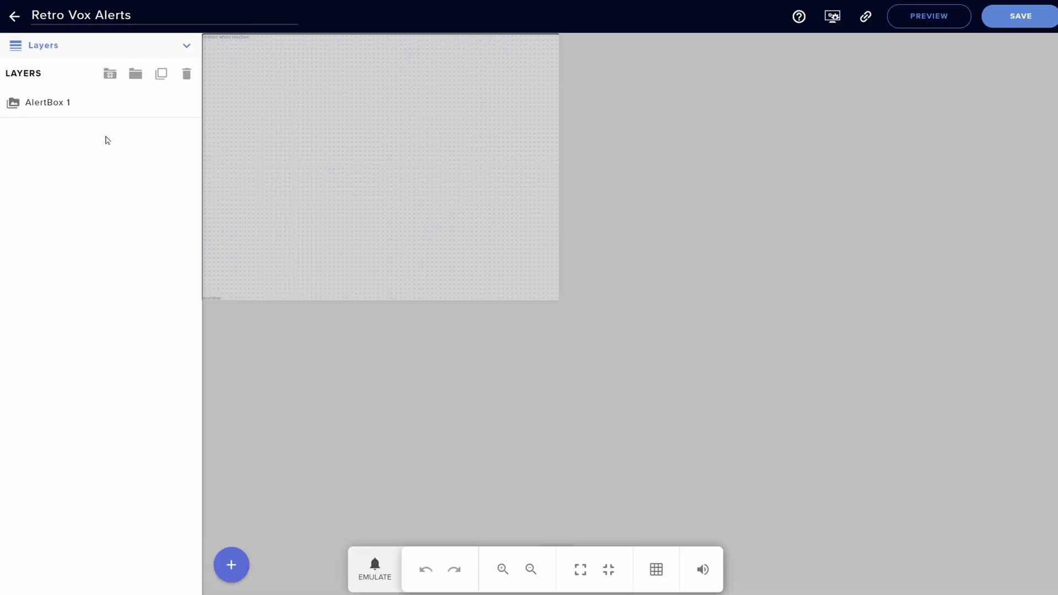
{"action": "left_click", "coordinate": [65, 105]}
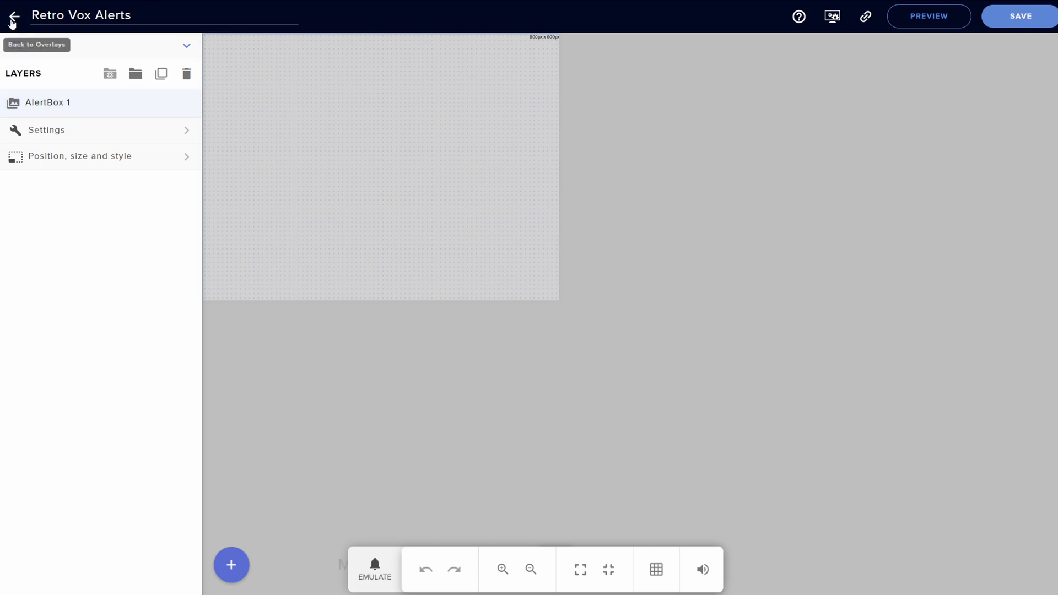
{"action": "key", "text": "alt+Left"}
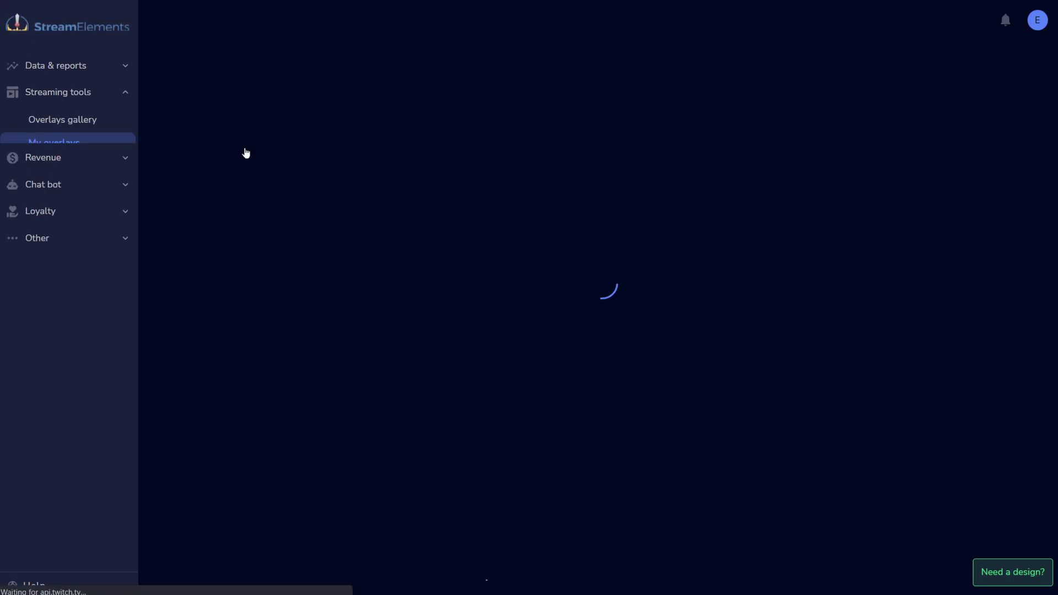
{"action": "scroll", "coordinate": [466, 288], "scroll_direction": "down", "scroll_amount": 8}
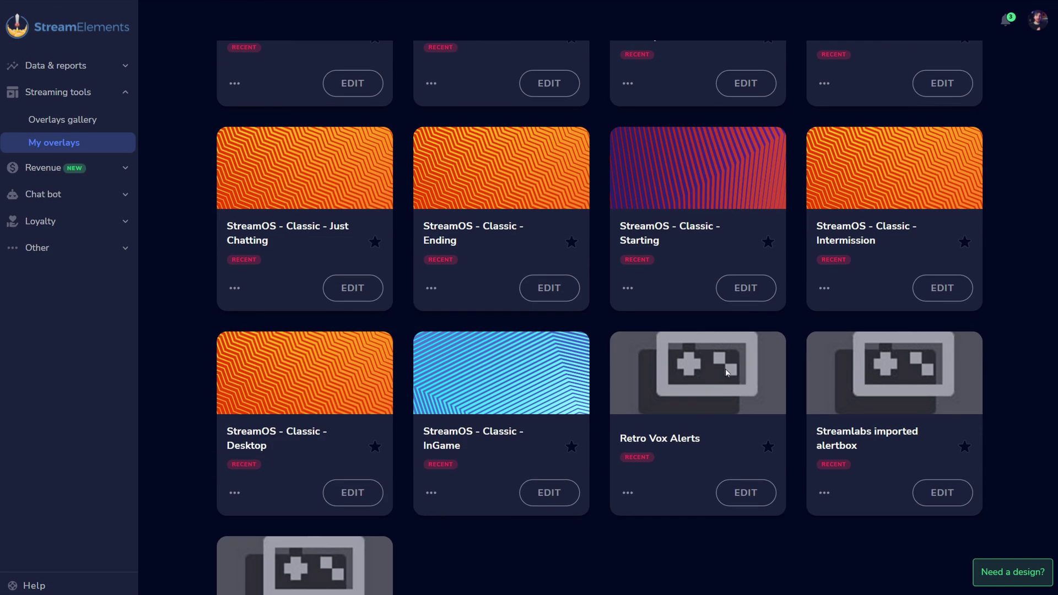
{"action": "scroll", "coordinate": [718, 422], "scroll_direction": "up", "scroll_amount": 8}
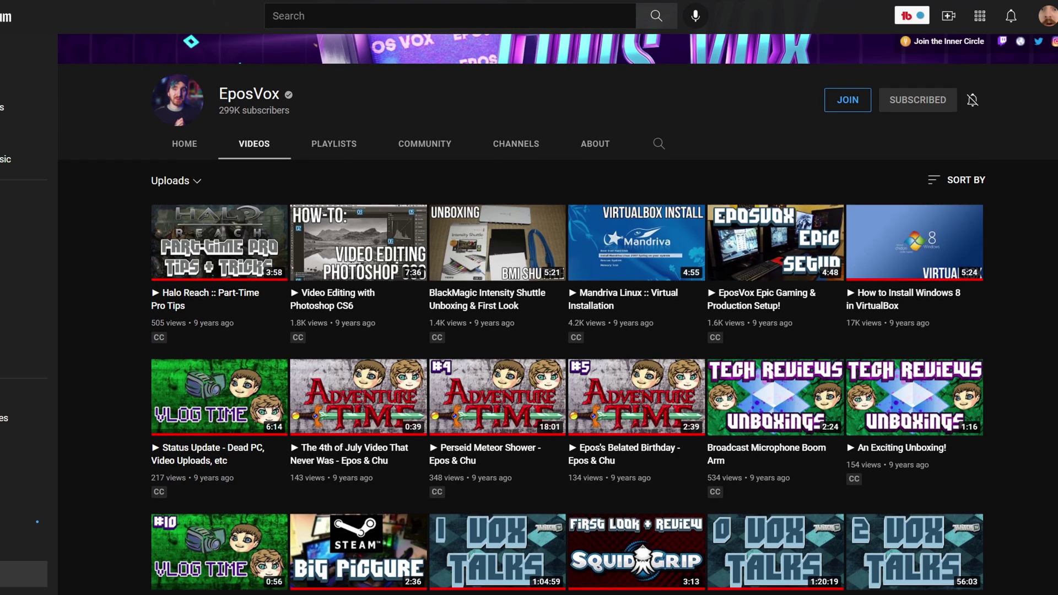
{"action": "scroll", "coordinate": [567, 330], "scroll_direction": "down", "scroll_amount": 1}
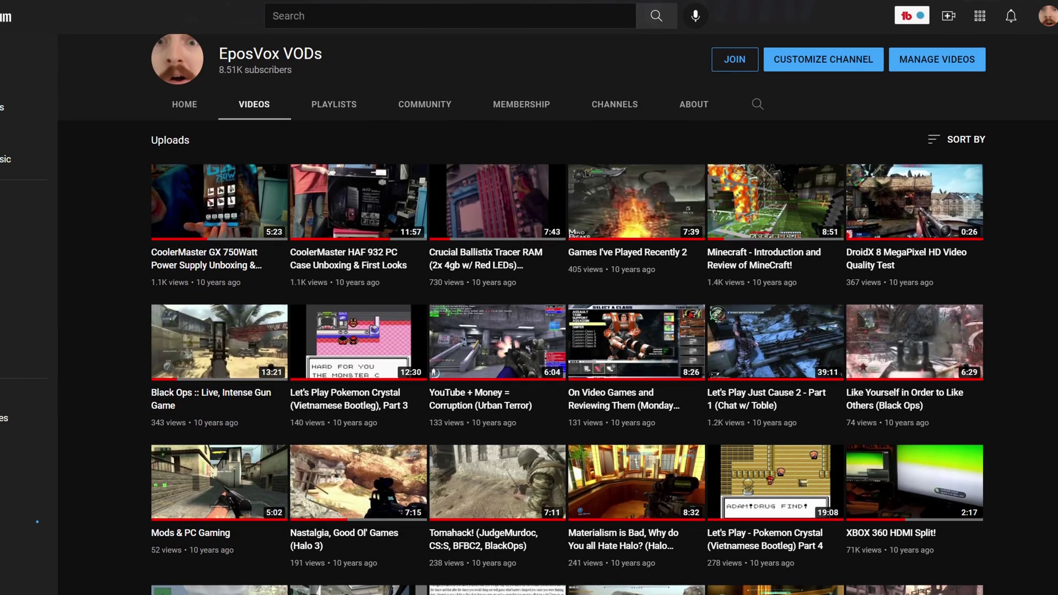
{"action": "scroll", "coordinate": [567, 330], "scroll_direction": "down", "scroll_amount": 1}
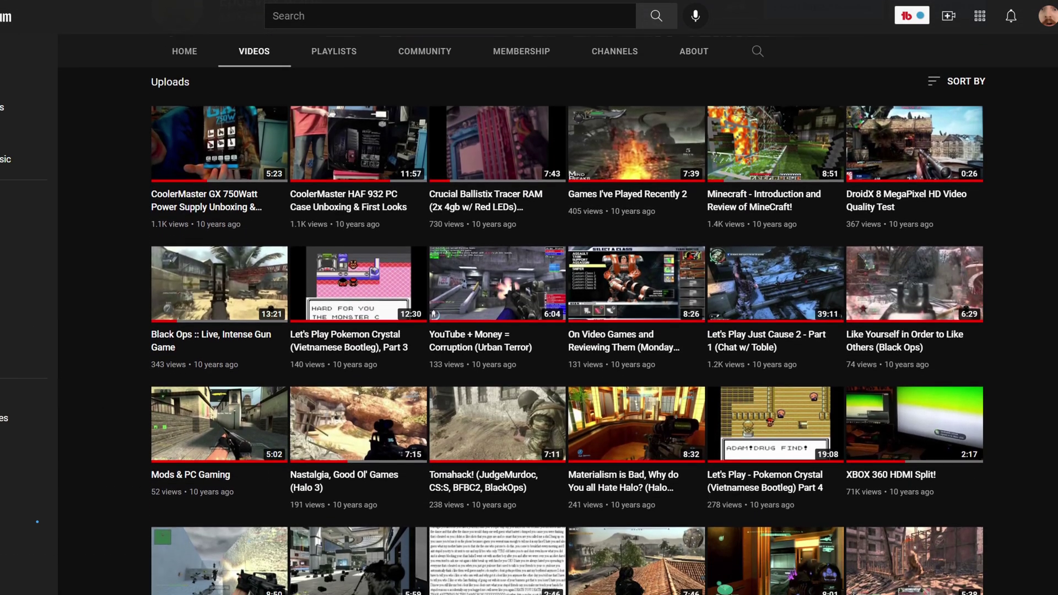
{"action": "scroll", "coordinate": [568, 330], "scroll_direction": "down", "scroll_amount": 1}
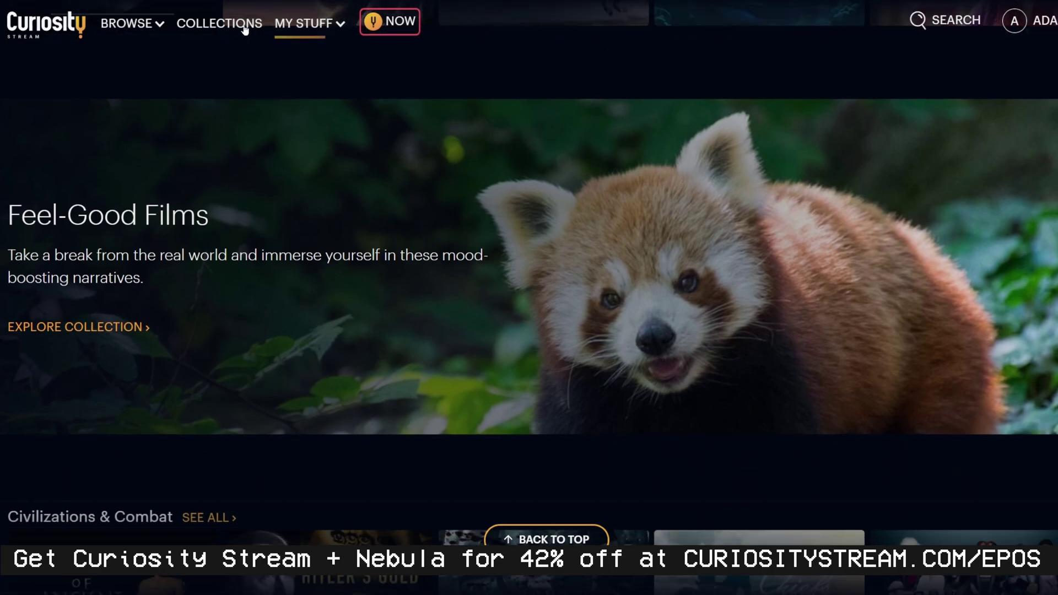
{"action": "left_click", "coordinate": [244, 28]}
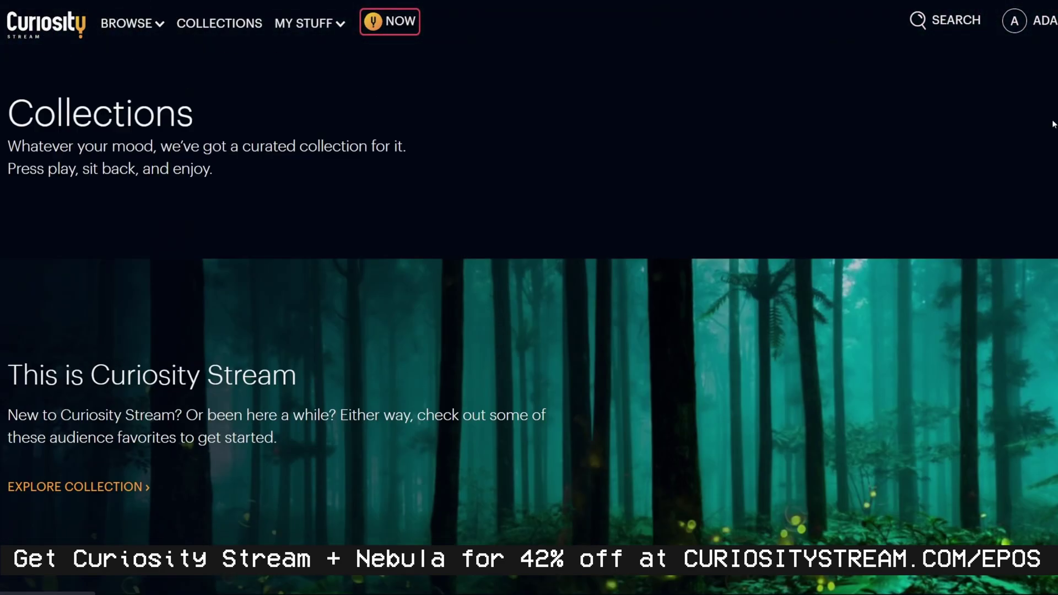